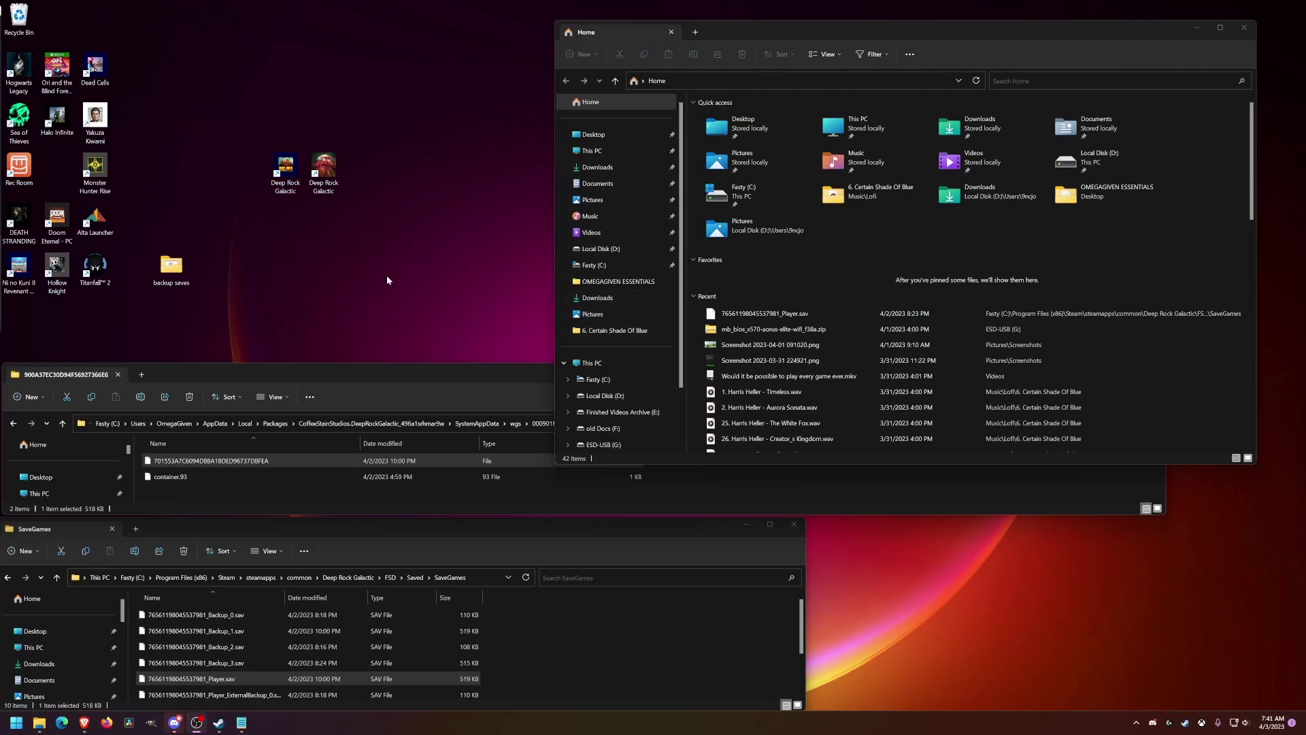
left_click_drag(406, 276, 196, 71)
left_click(193, 92)
left_click_drag(167, 121, 235, 84)
left_click(441, 268)
left_click(461, 370)
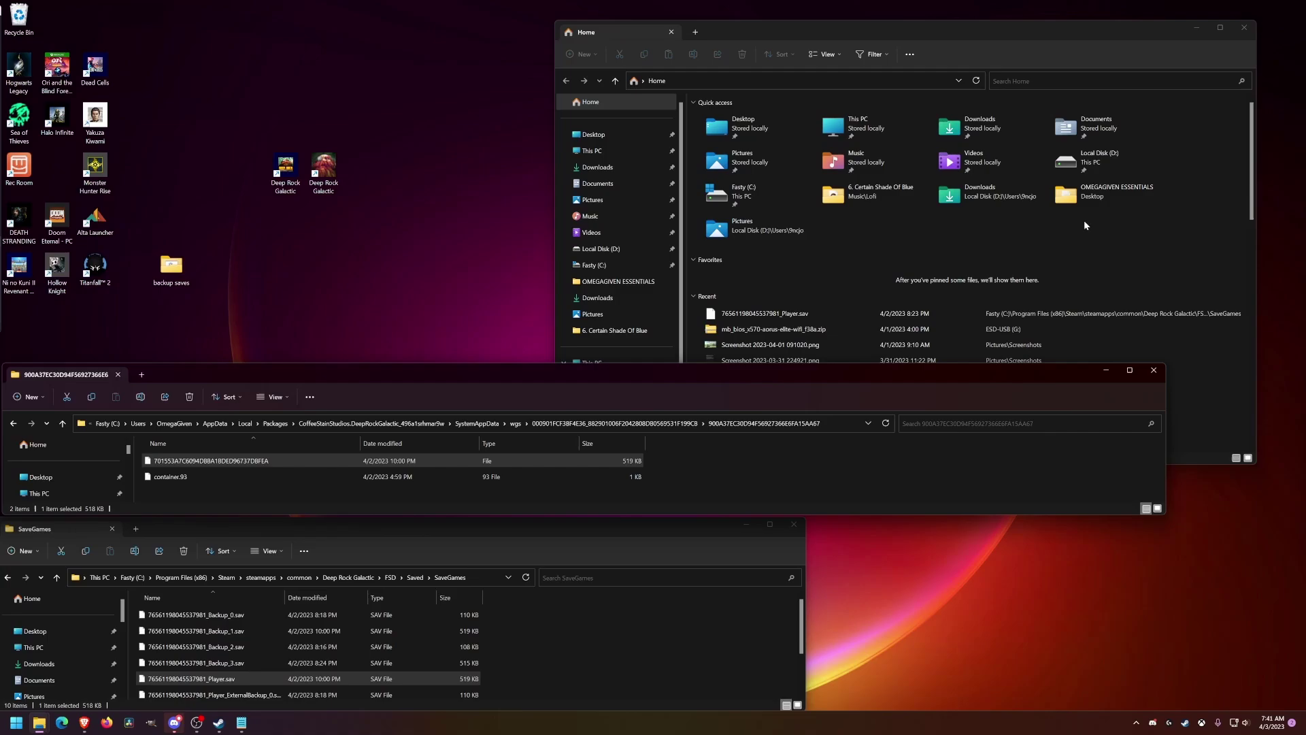
Step: Open the Fasty (C:) drive in the Home window and show the save folder's full path in the 900A37EC30D94F56927366E6 window
left_click(1113, 224)
left_click(599, 379)
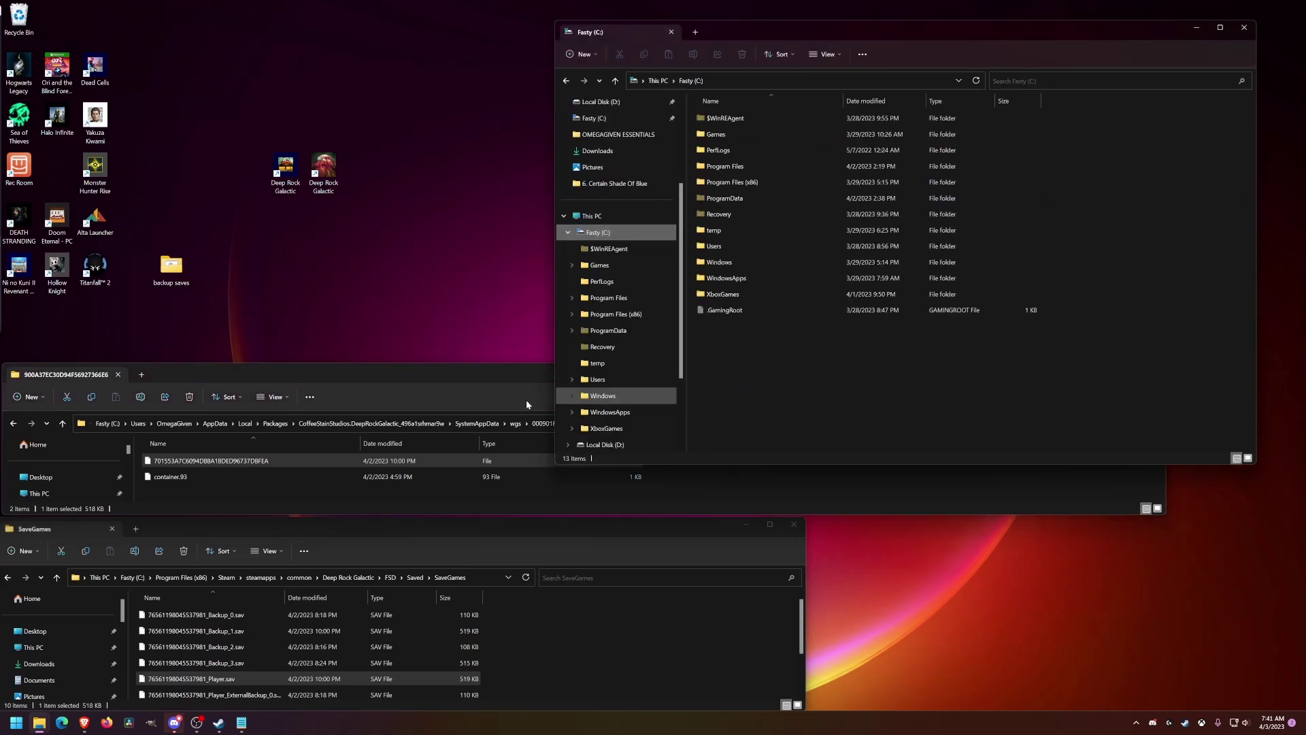
left_click(451, 375)
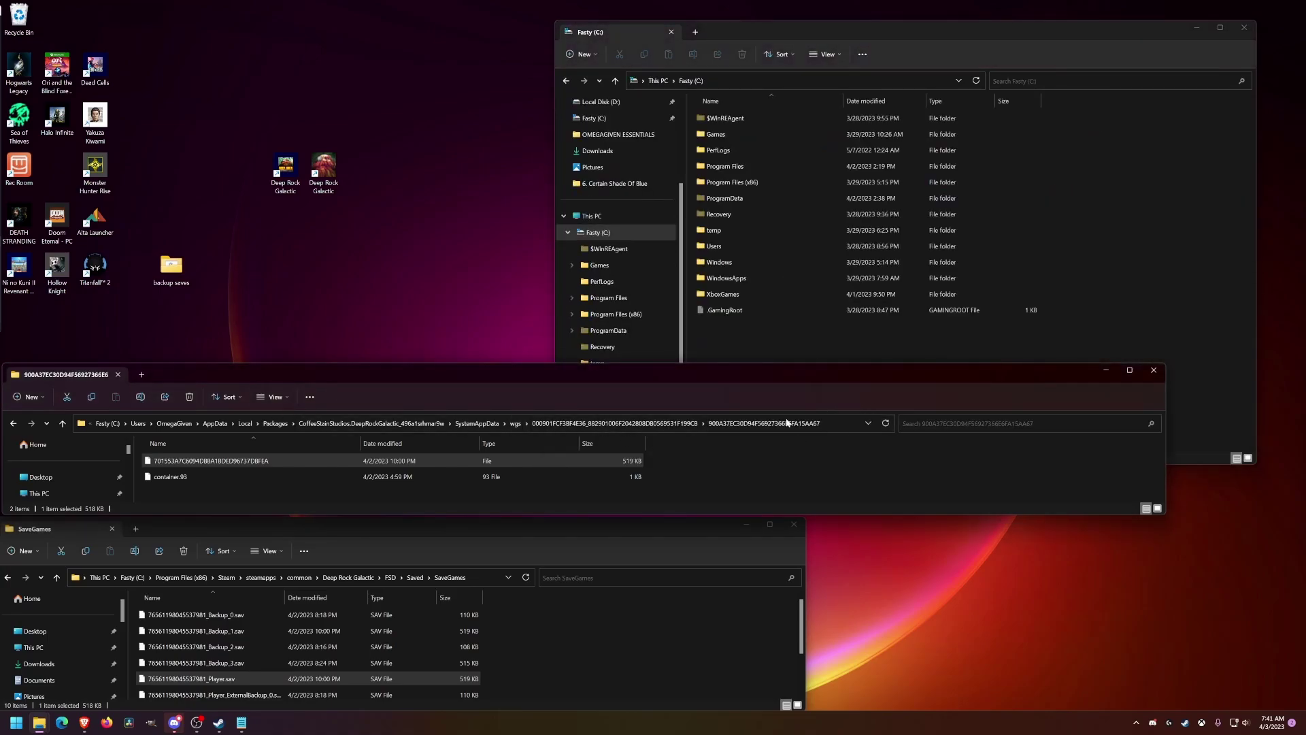
left_click(836, 423)
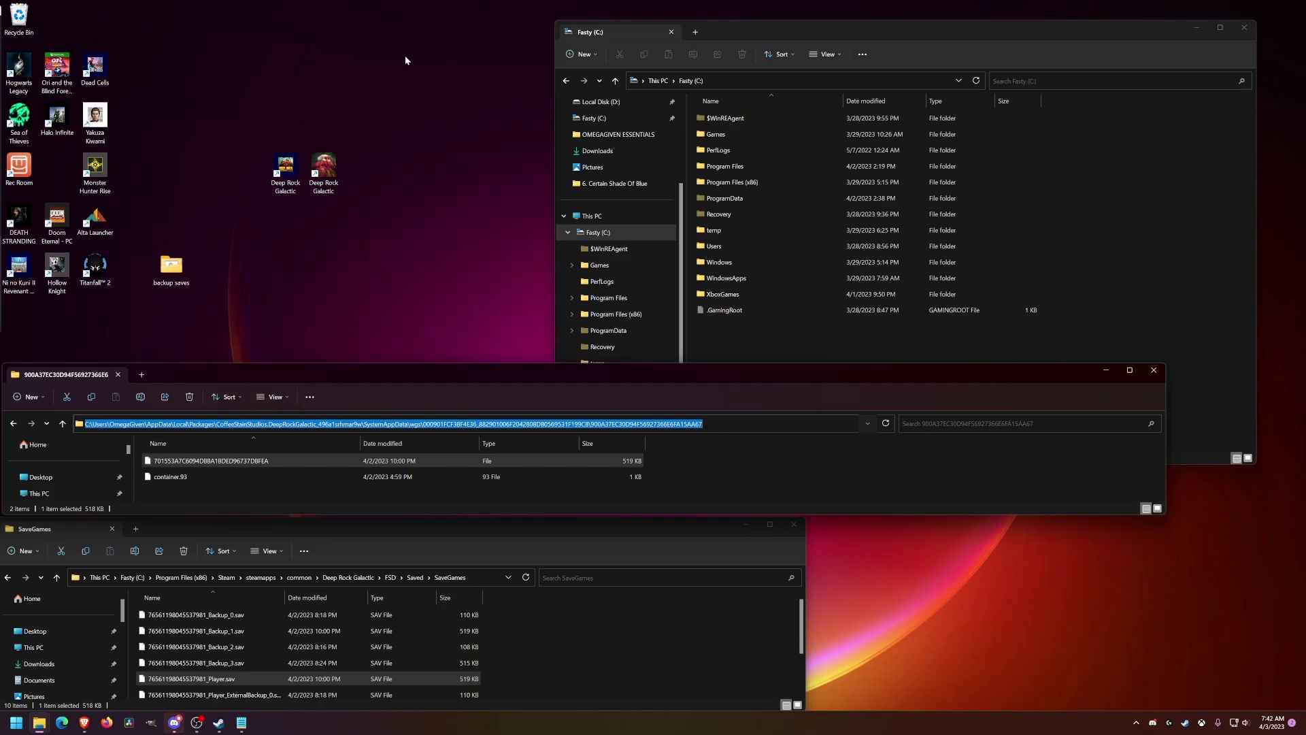
left_click_drag(396, 72, 449, 199)
left_click(449, 200)
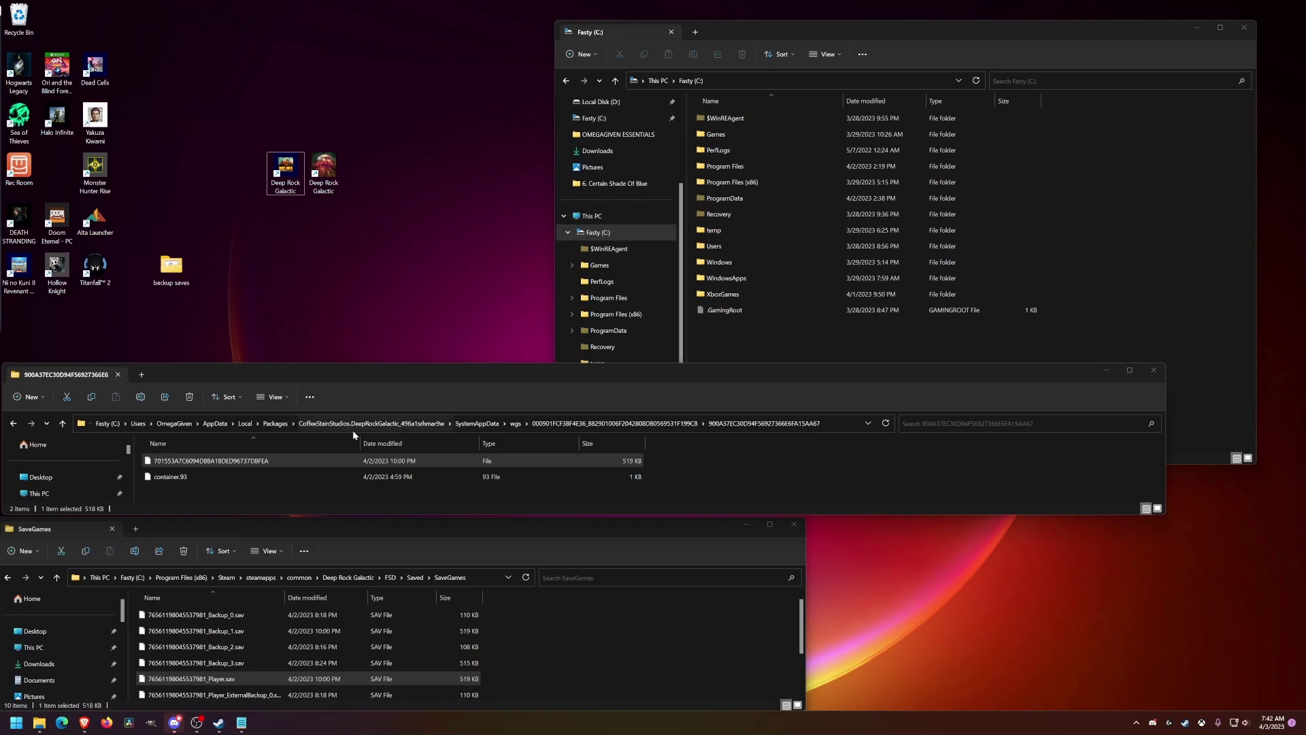
Step: Open the Users folder on the Fasty (C:) drive and go into the account's profile folder
double_click(714, 246)
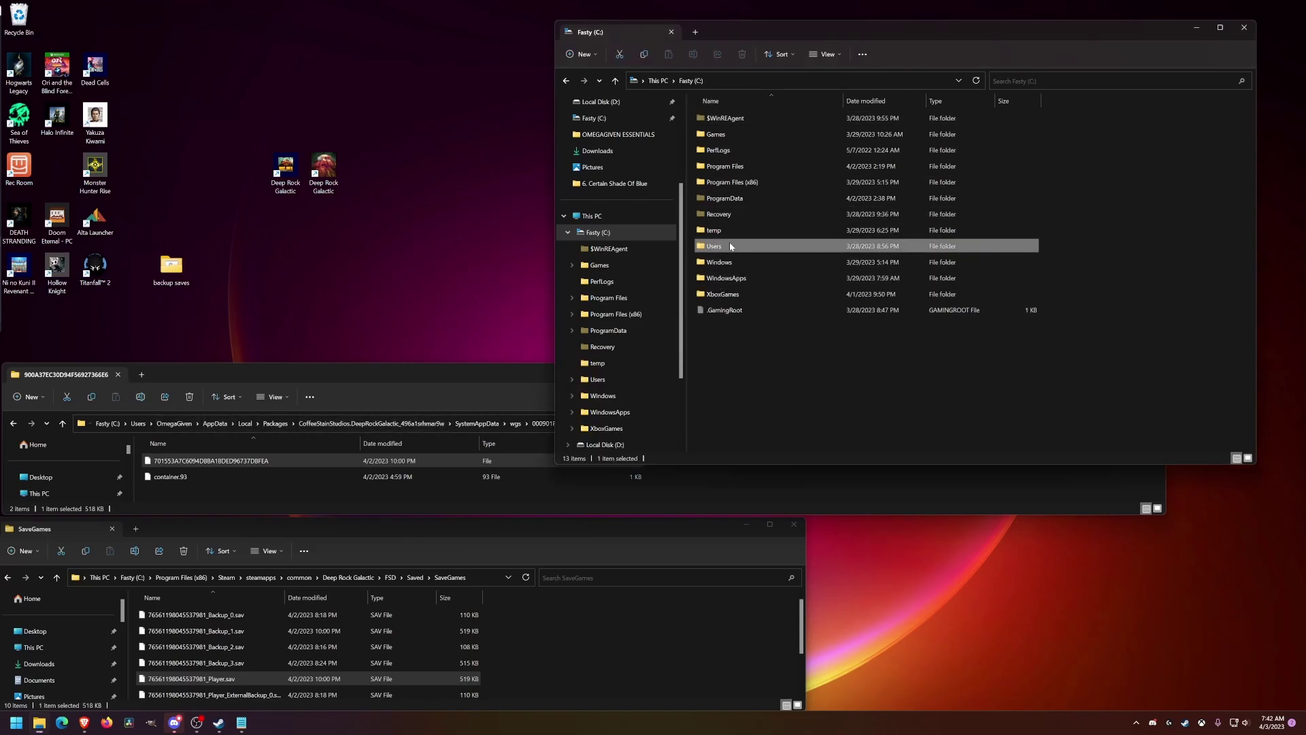
left_click(715, 134)
double_click(715, 135)
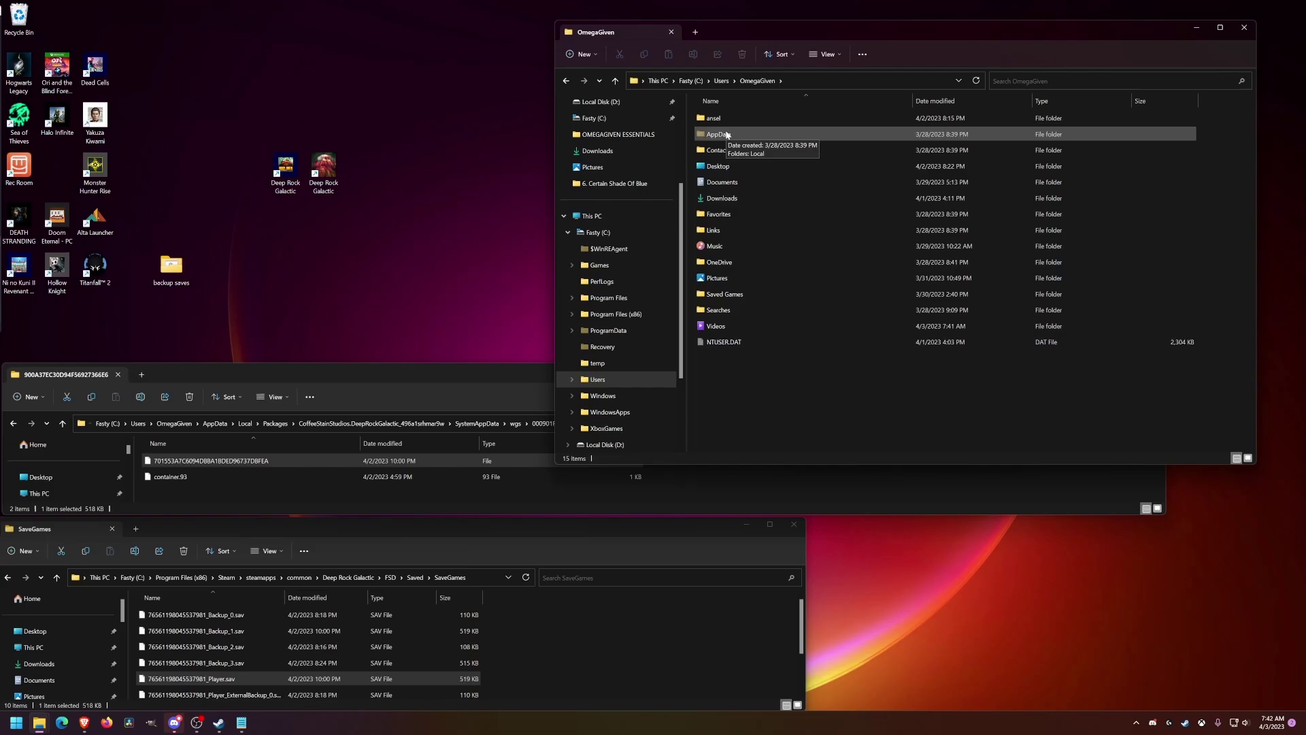
Step: Open %appdata% through Run, go up from Roaming to the AppData folder, and close that extra window
key("super")
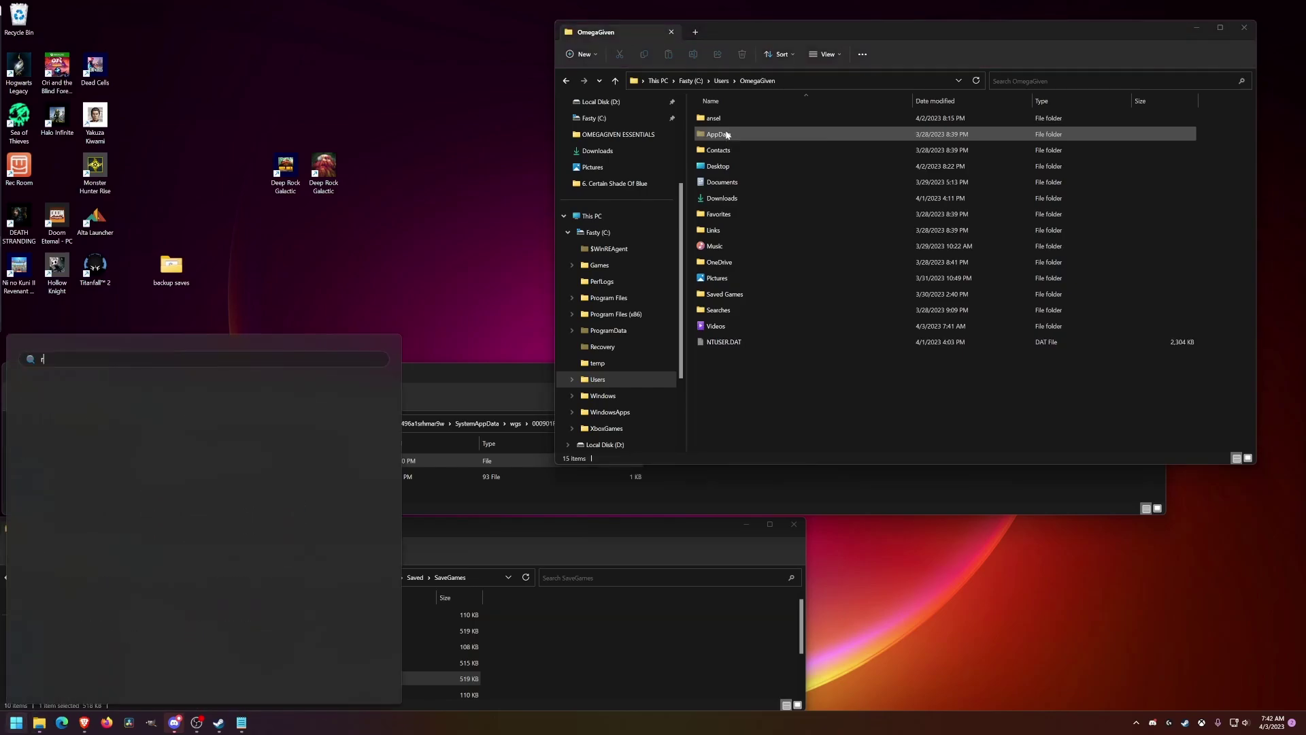
type("run")
key("Return")
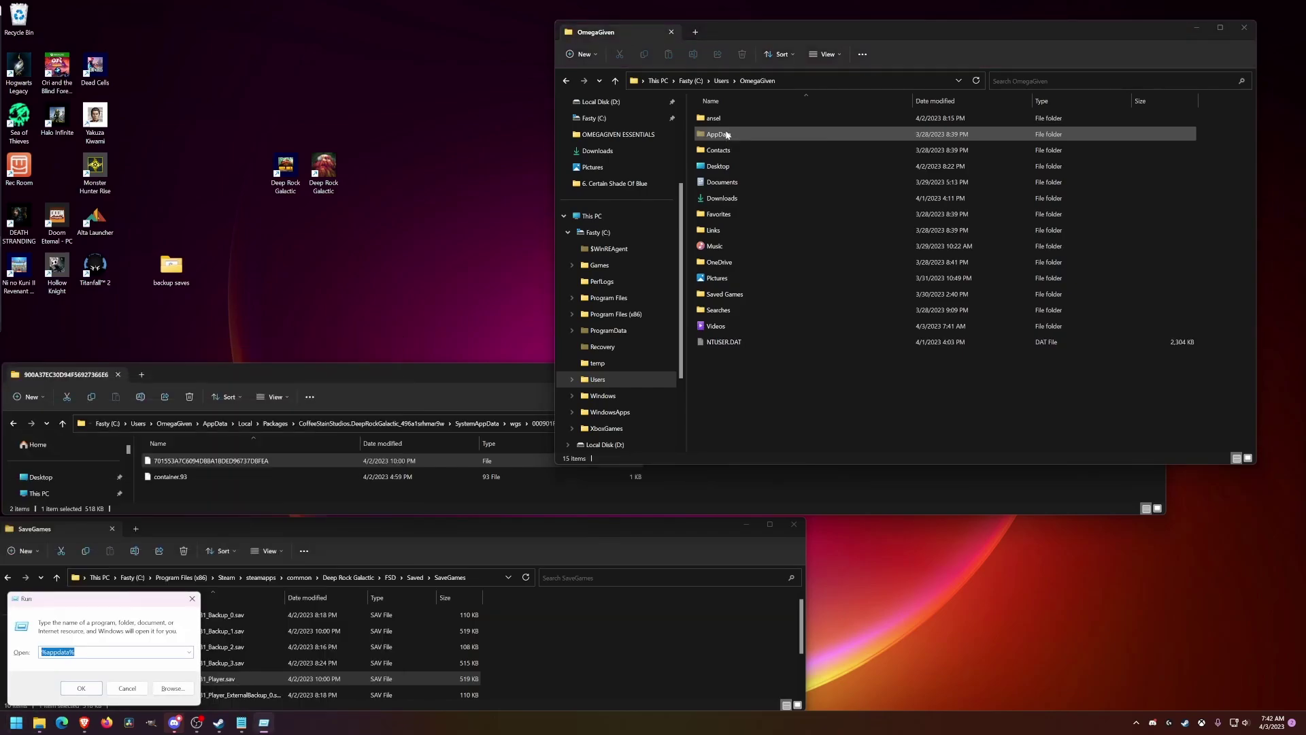
key("Return")
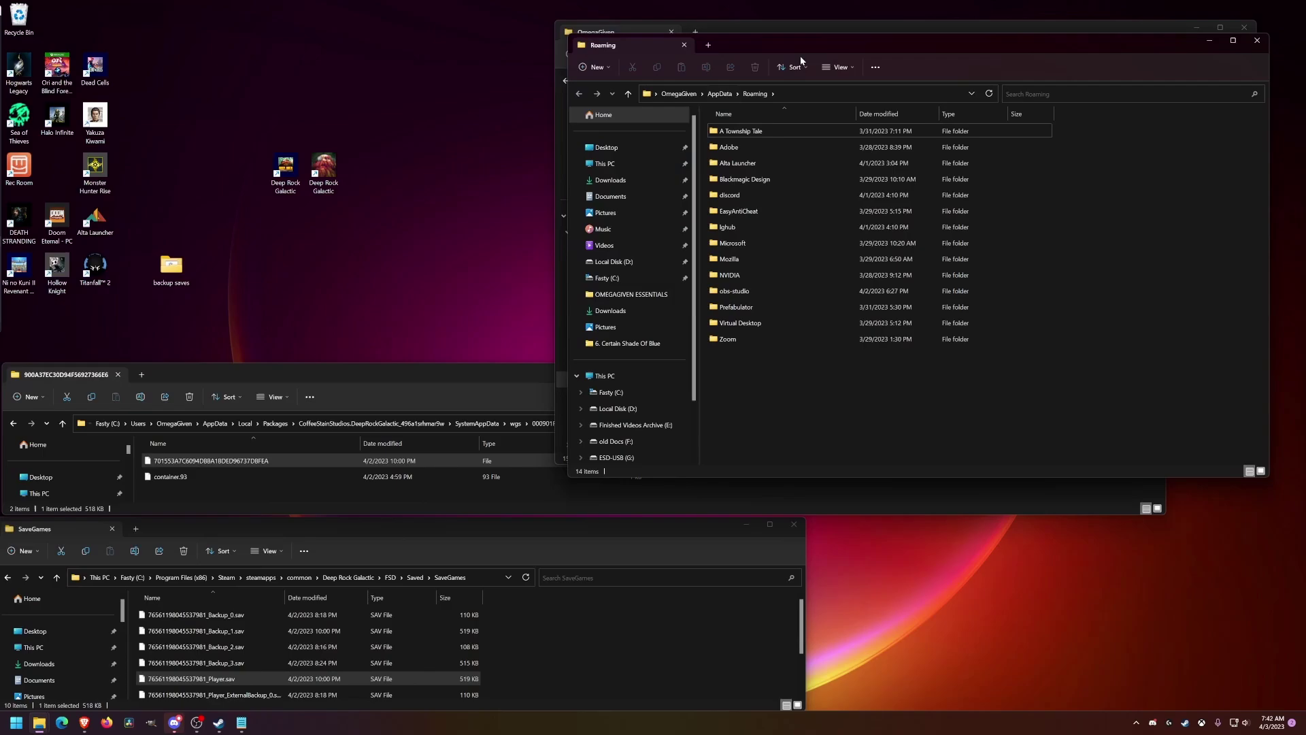
left_click(720, 93)
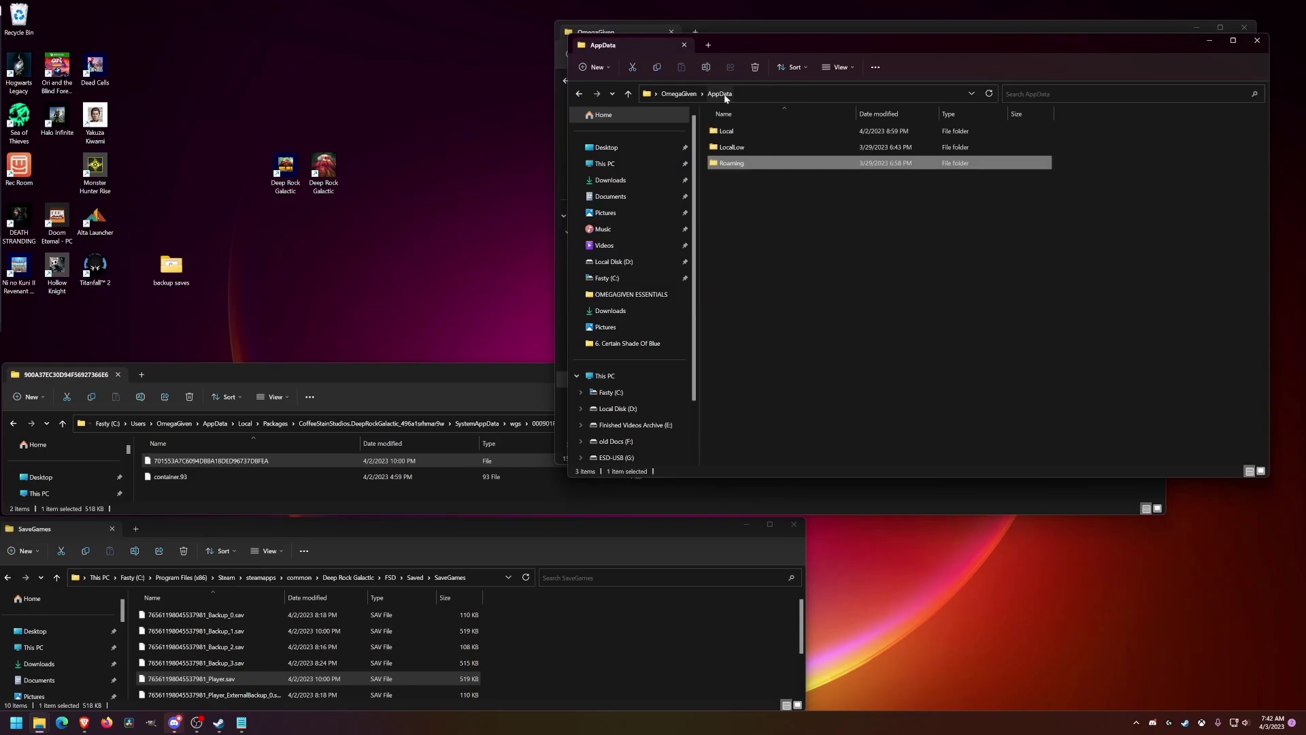
left_click(1257, 40)
Step: From the profile folder, open AppData, go into Local, and open the Packages folder
double_click(742, 137)
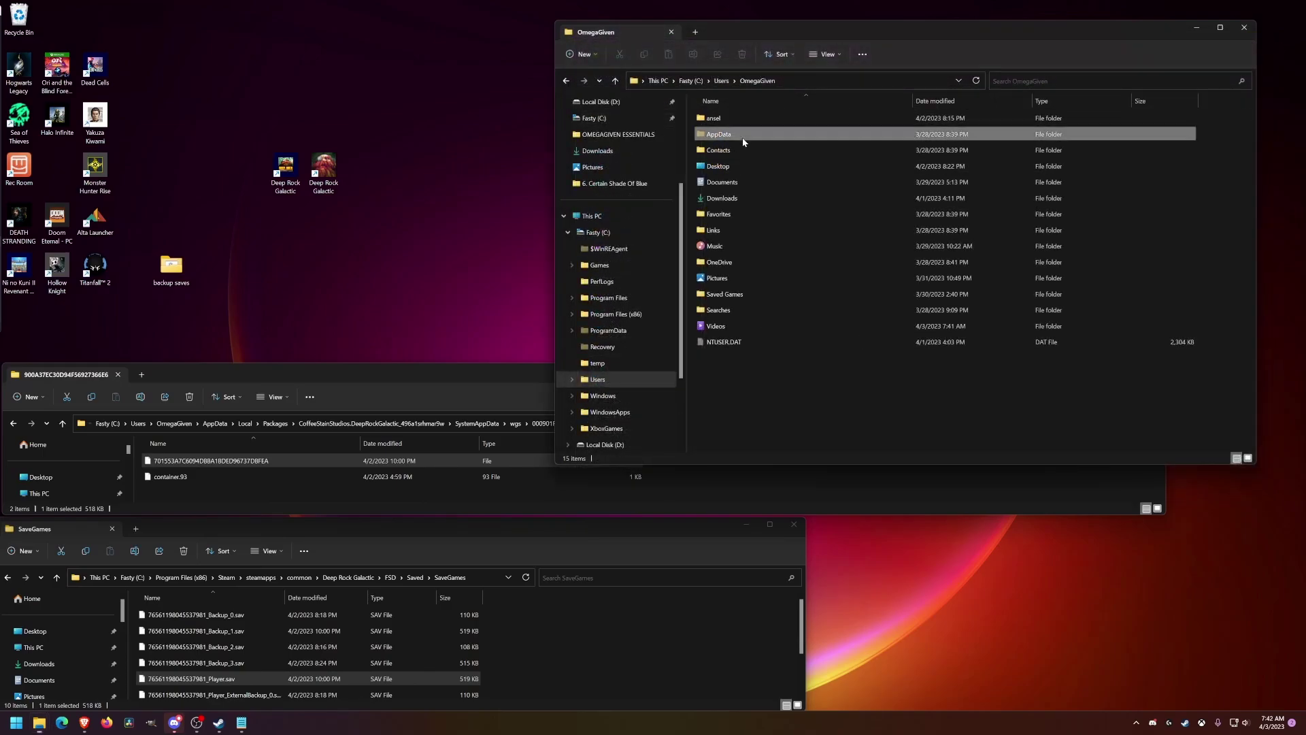
left_click_drag(739, 231, 711, 211)
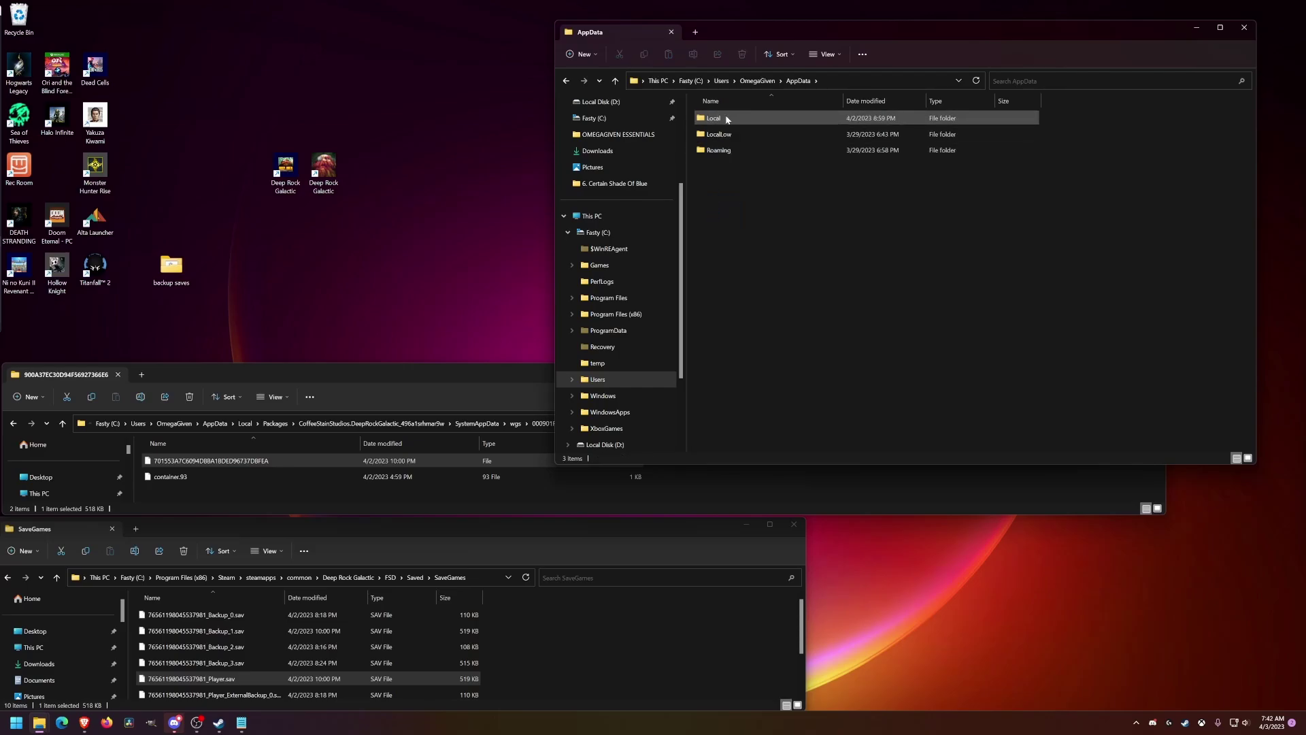
double_click(726, 119)
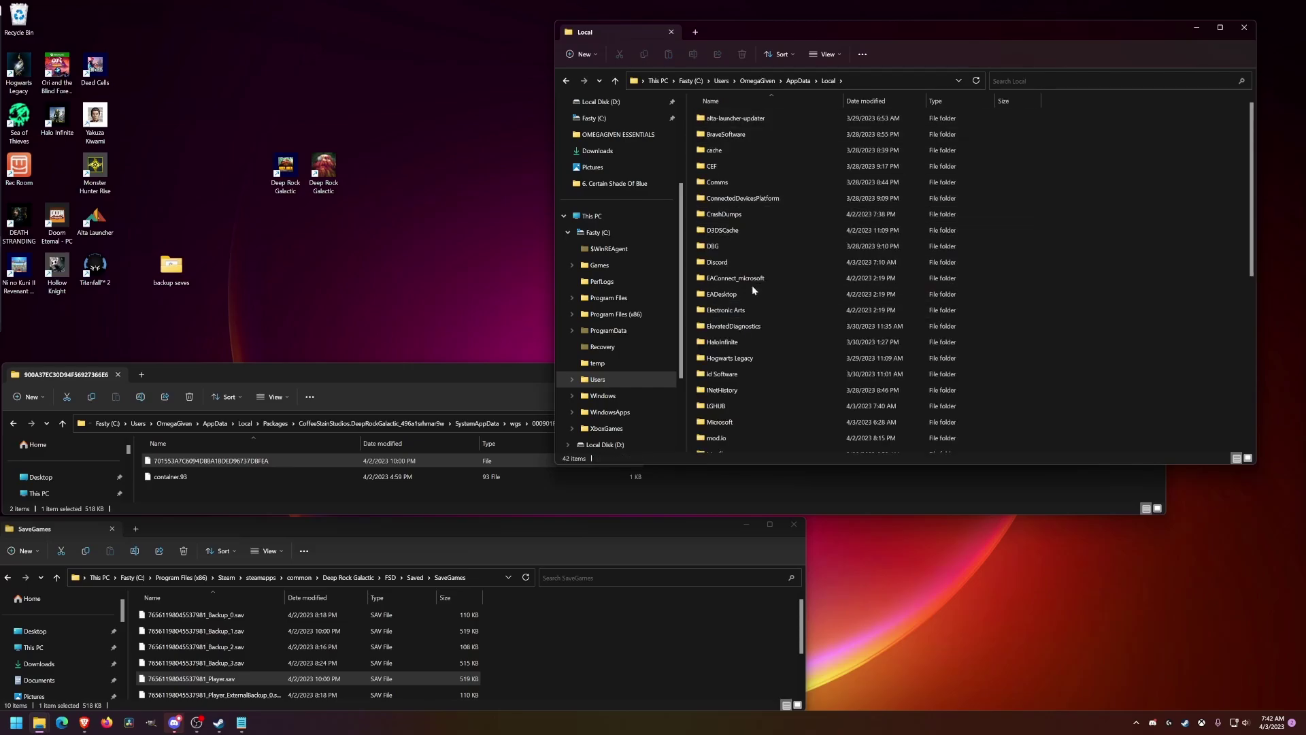
key("p")
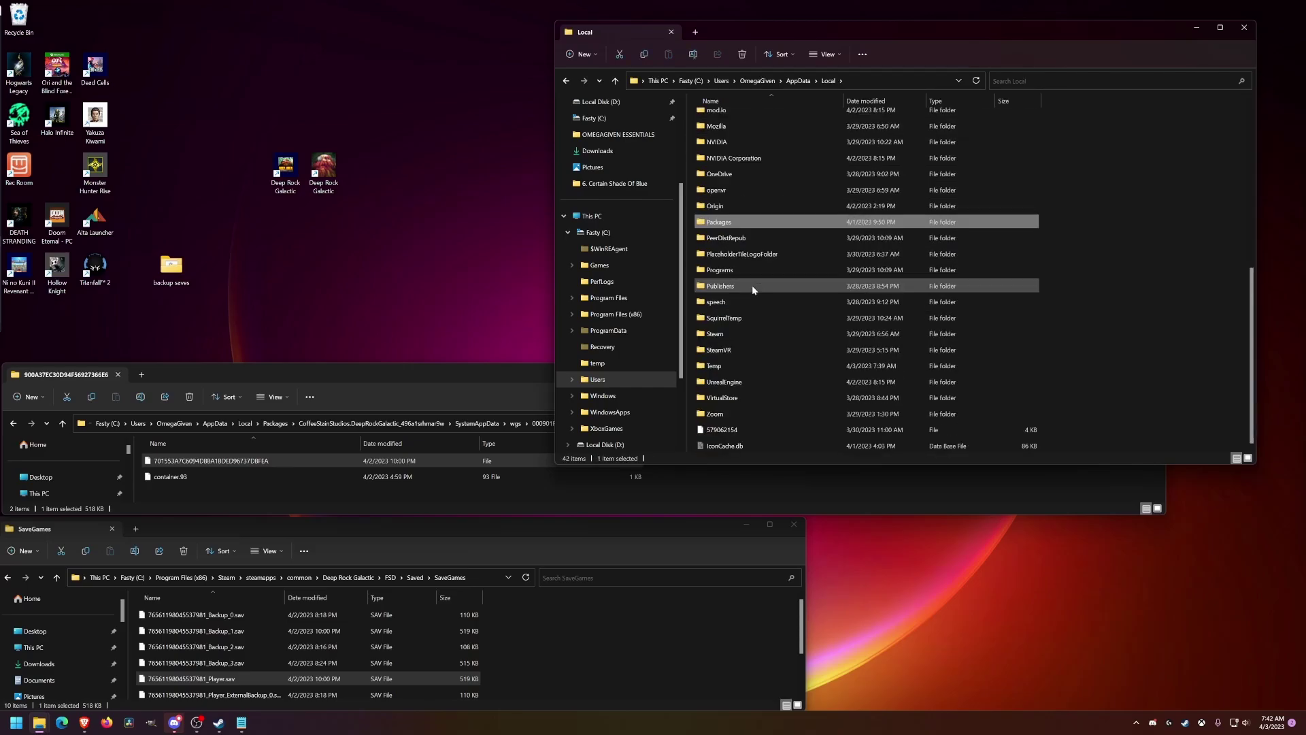
double_click(731, 224)
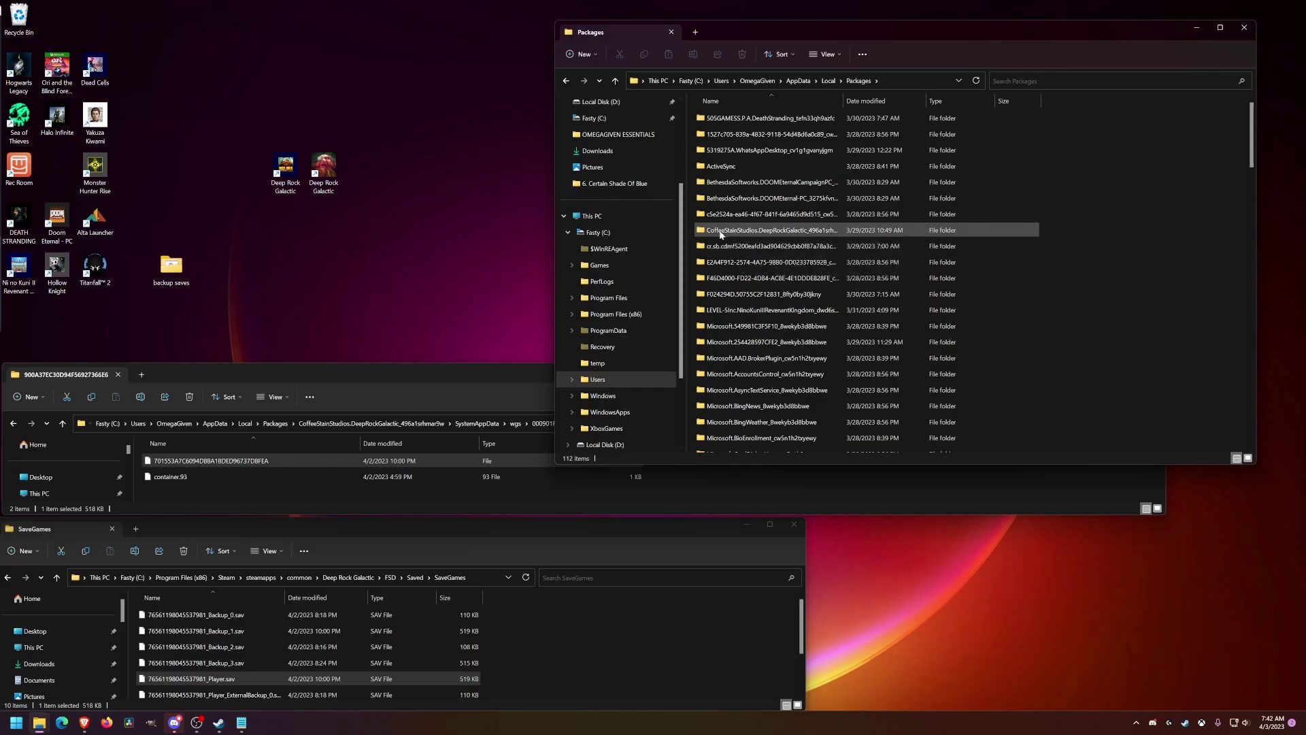
Step: Open the CoffeeStainStudios.DeepRockGalactic package and go through SystemAppData, wgs and the long-named account folder to the innermost save folder
double_click(719, 231)
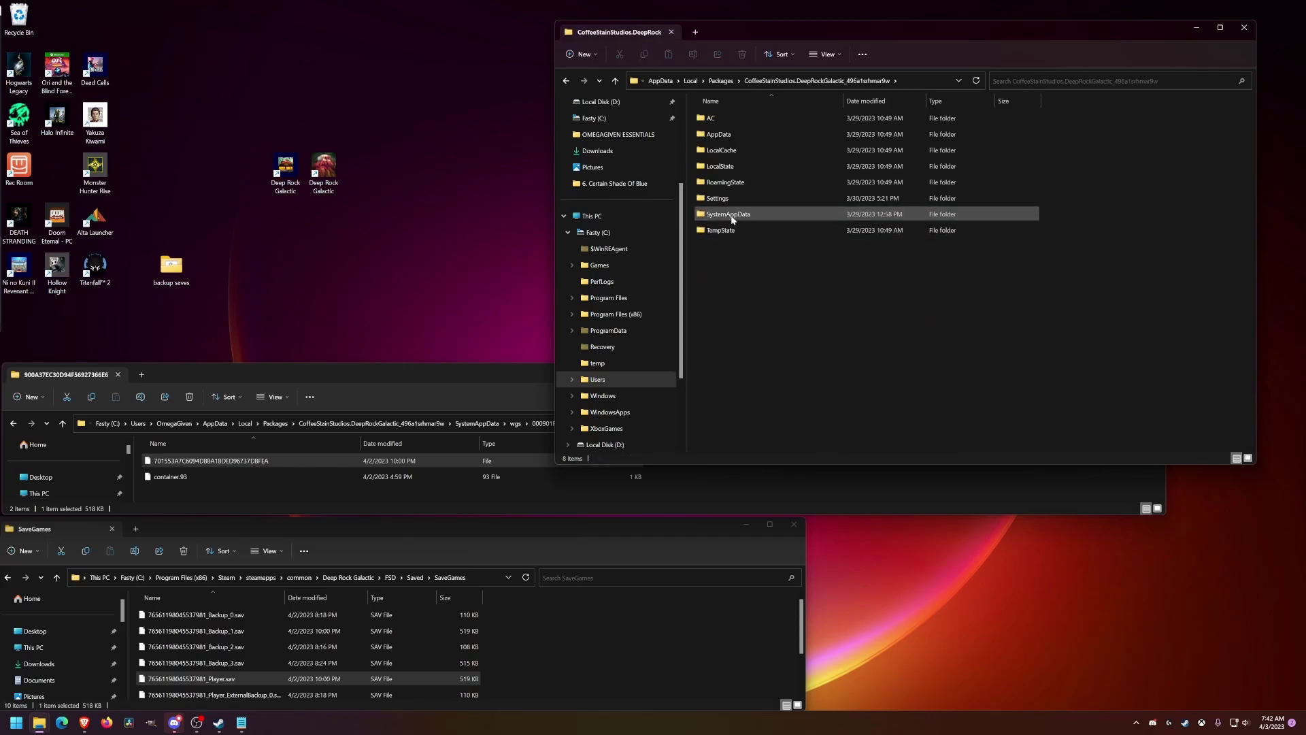
double_click(728, 215)
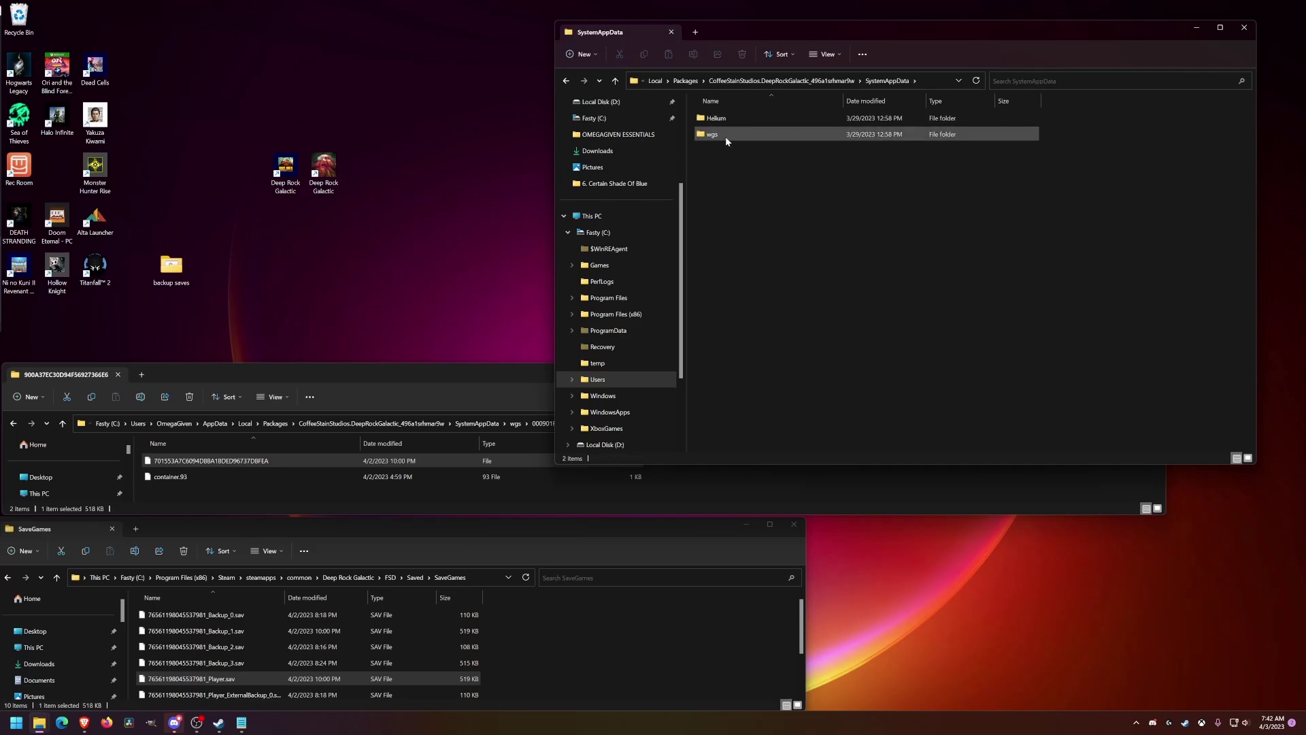
double_click(726, 134)
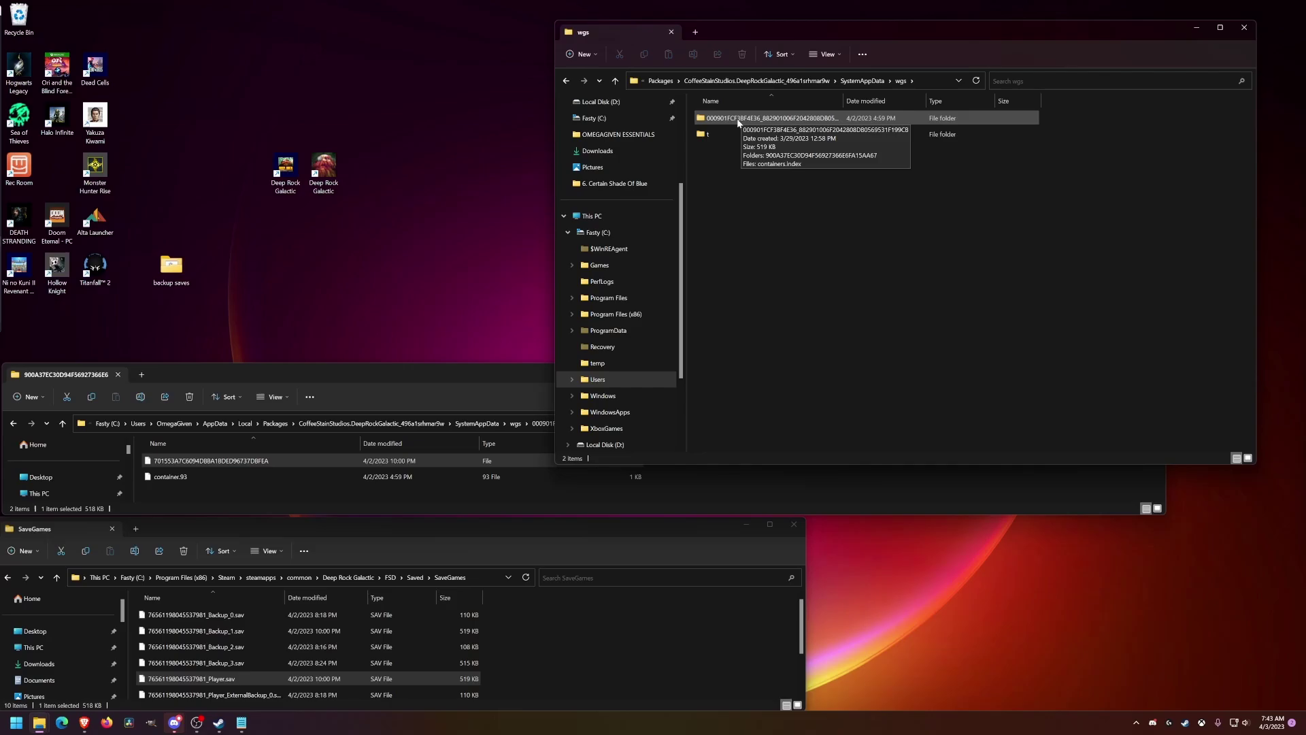
double_click(739, 120)
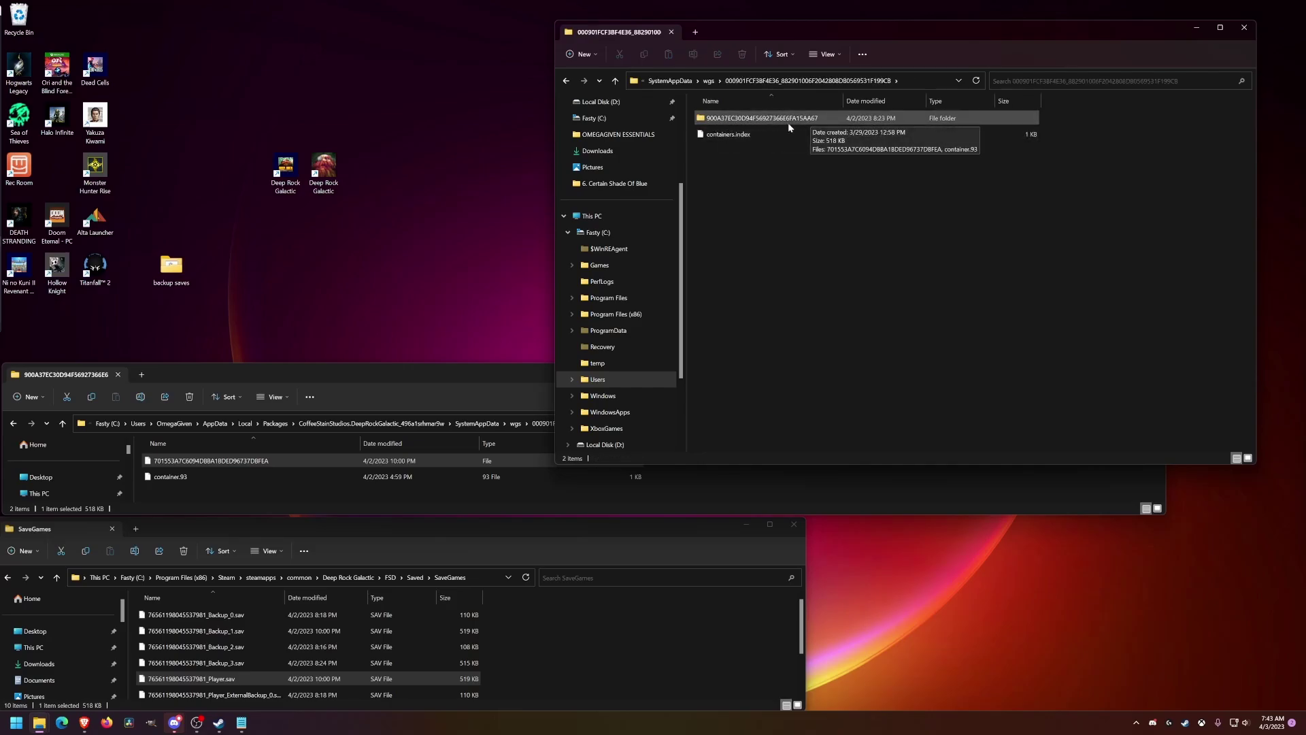
double_click(810, 122)
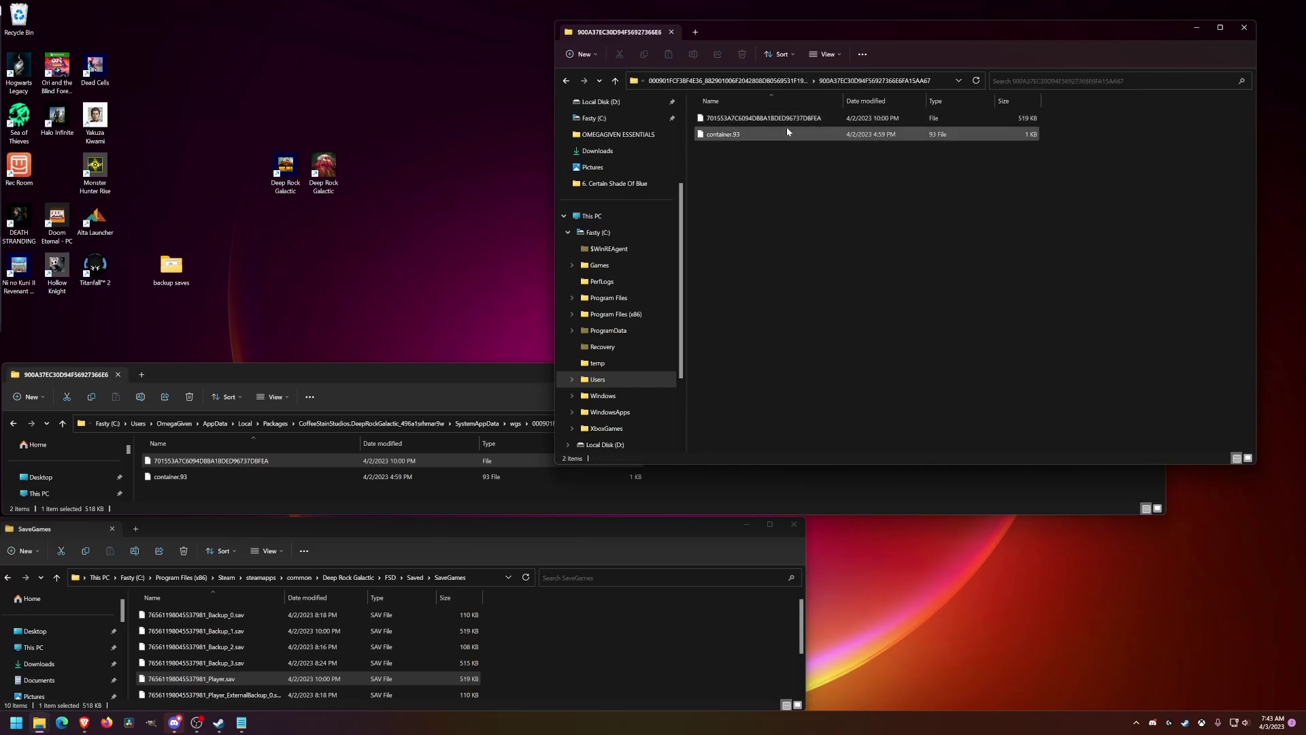
Step: Select the extensionless save file, compare it with the same file in the other window, and shift the browsing window slightly right
left_click(717, 121)
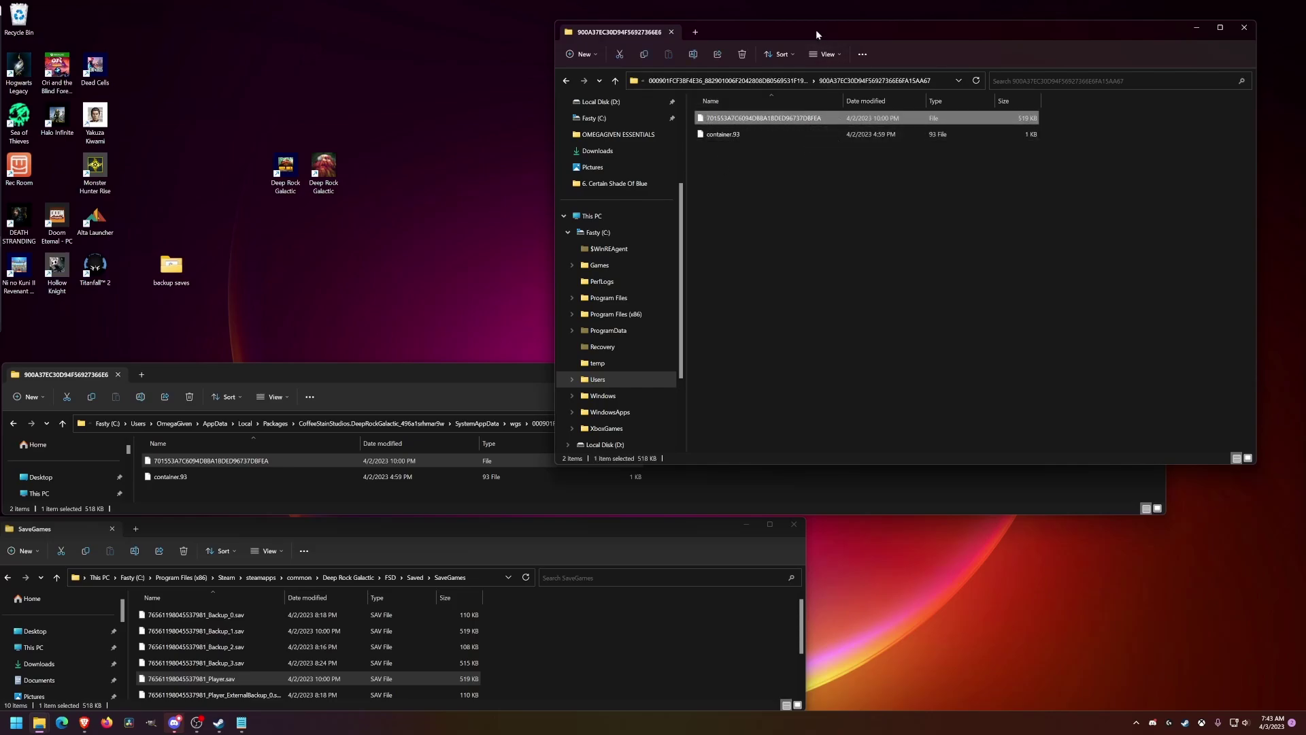
left_click(300, 373)
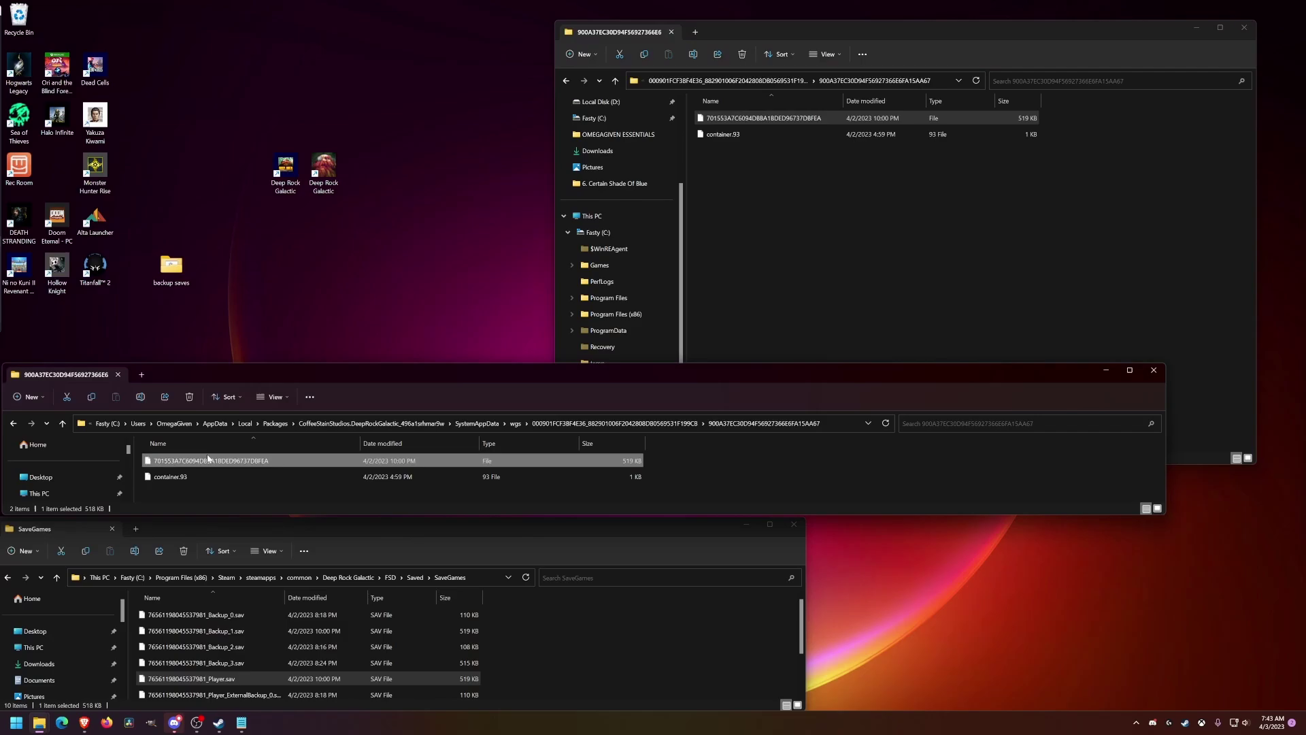
left_click_drag(926, 27, 965, 27)
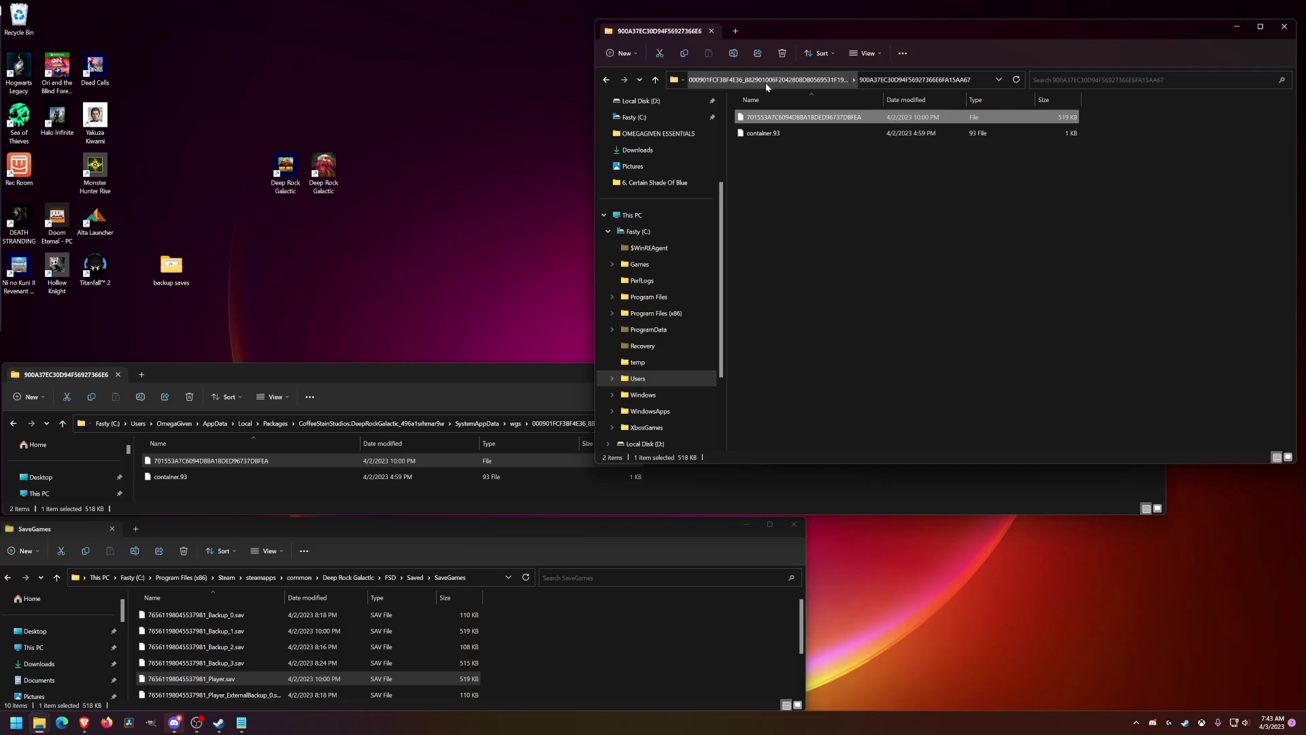
Step: Examine the extensionless save file's properties and the full path of the folder that contains it
right_click(840, 123)
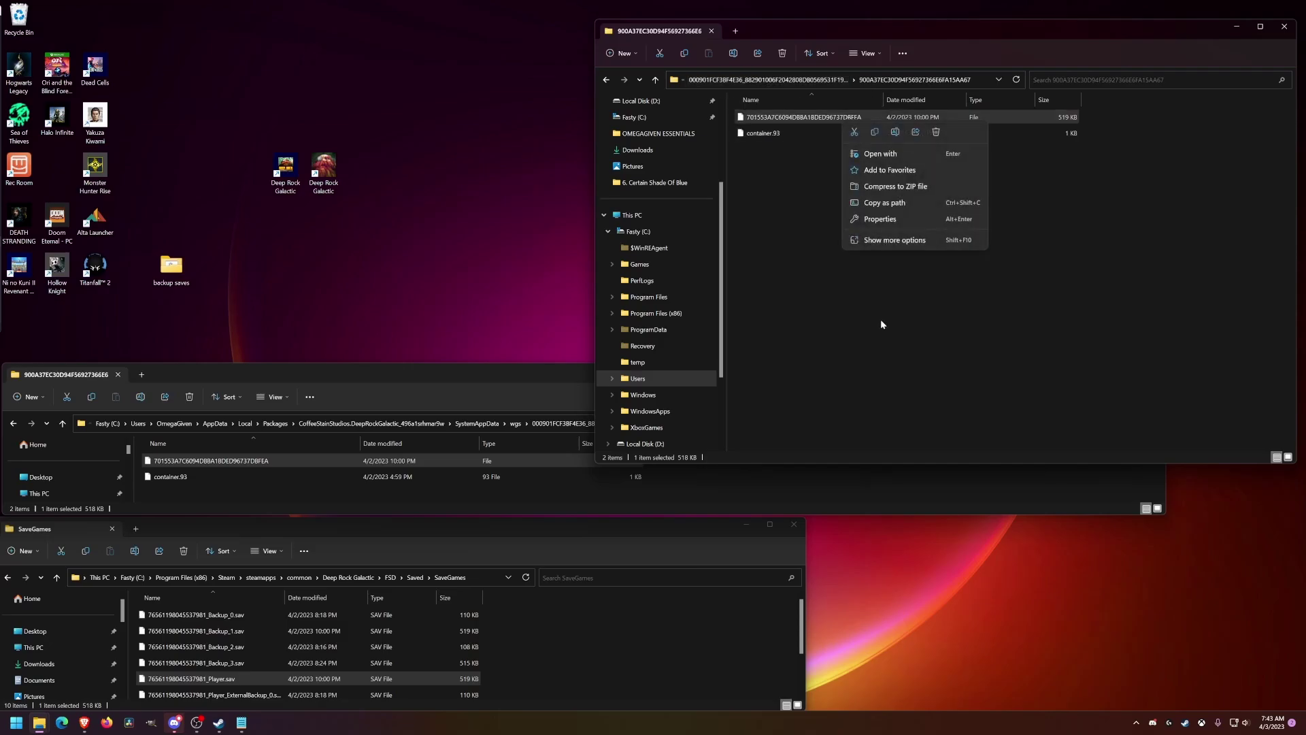
left_click(885, 223)
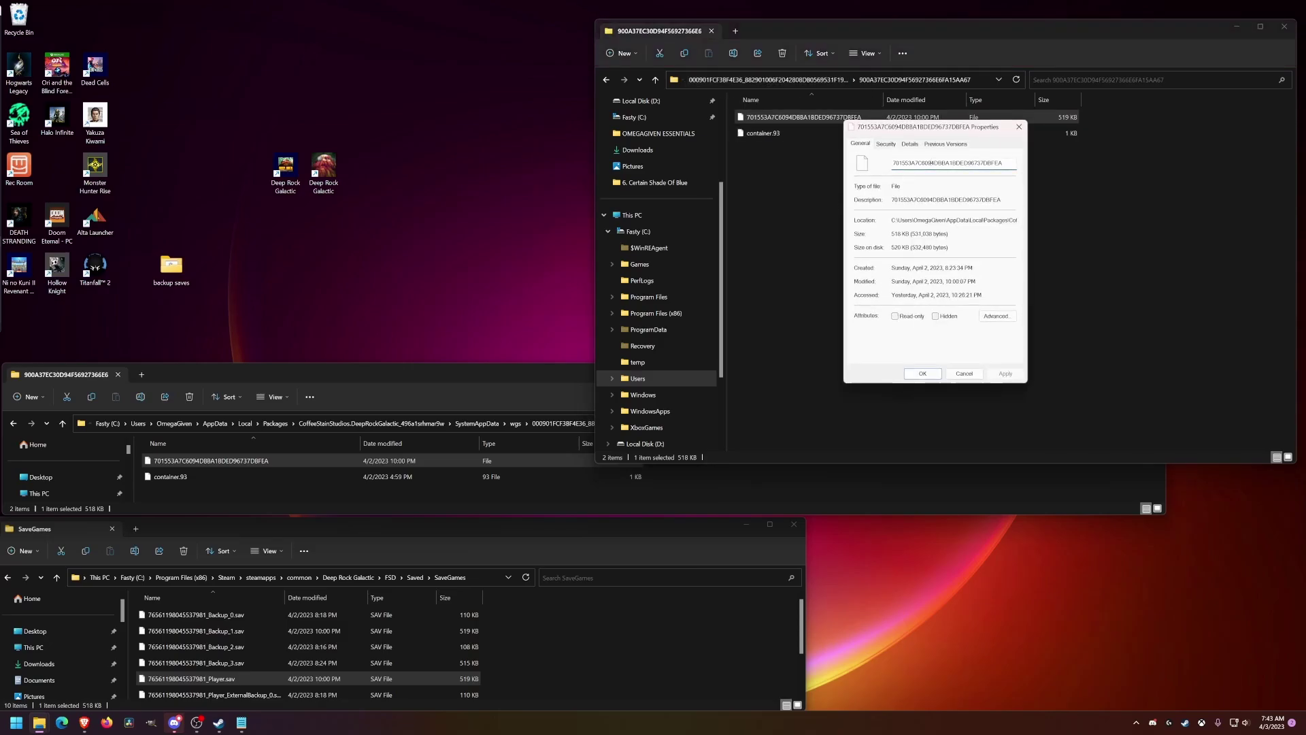
left_click(1020, 127)
left_click(975, 80)
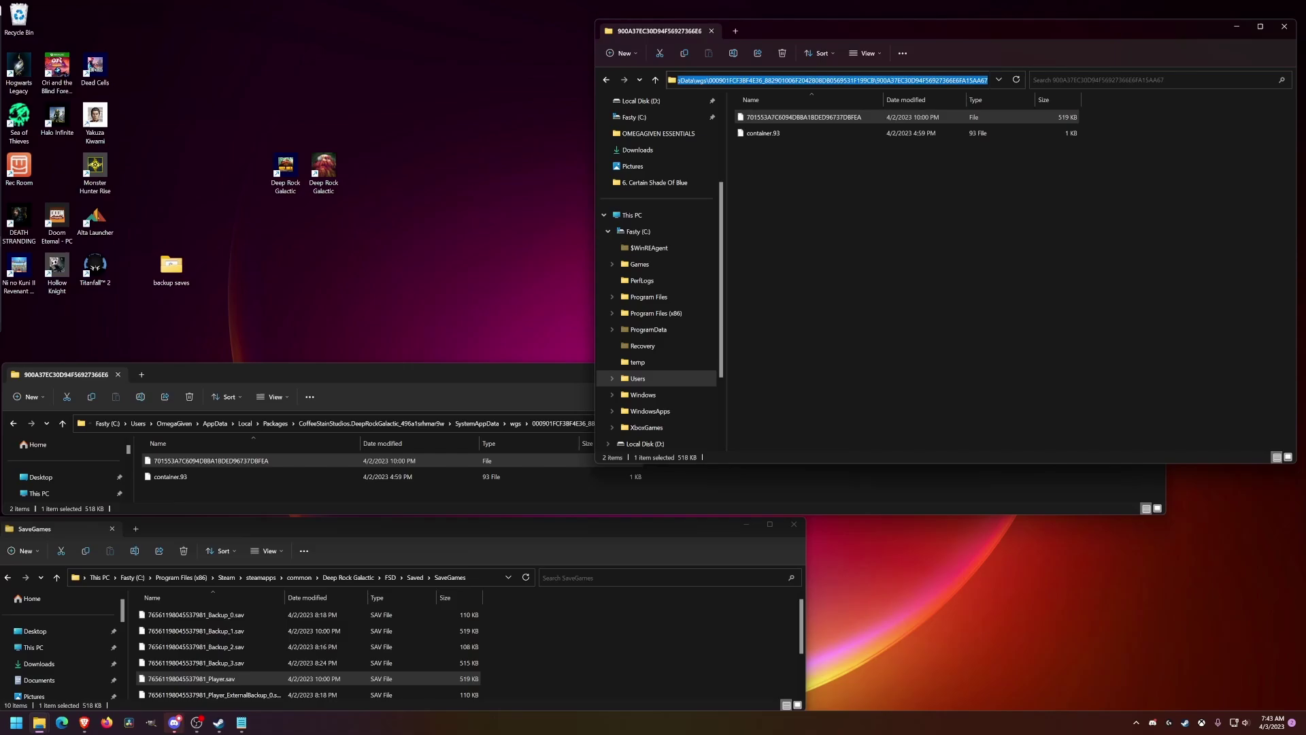
left_click(855, 292)
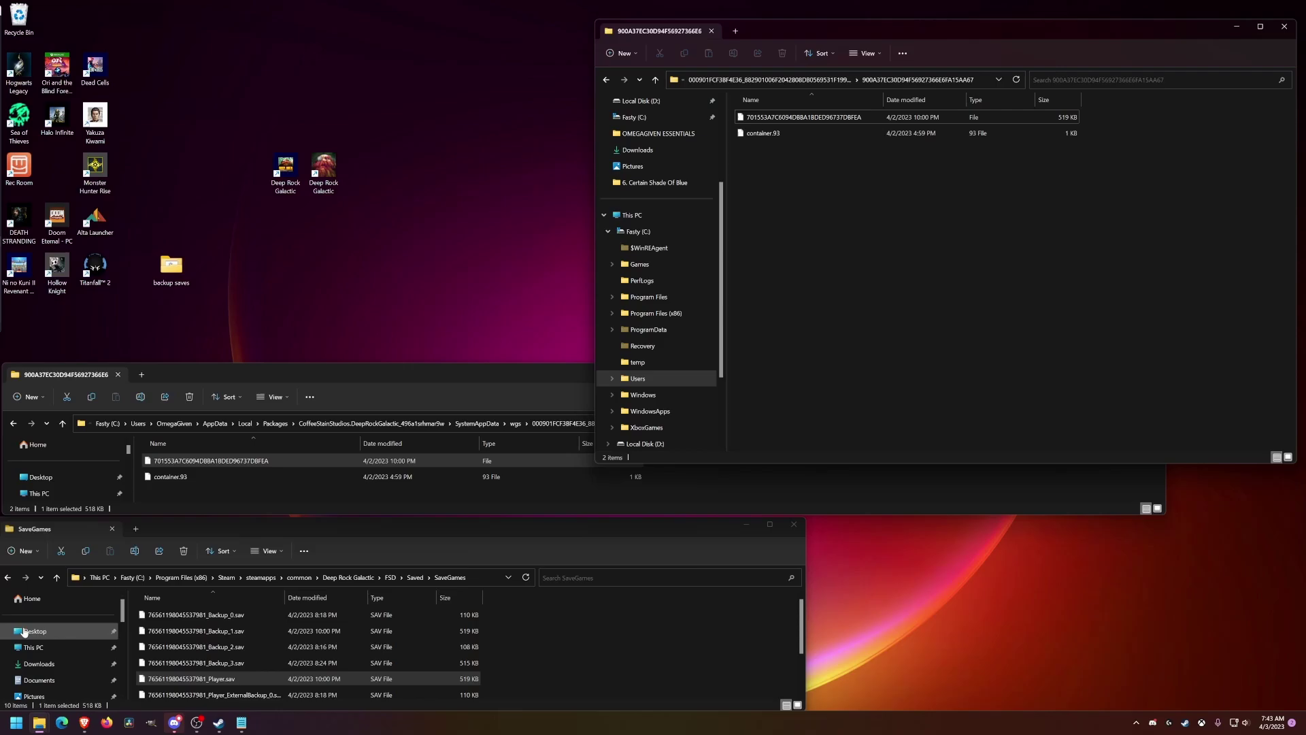
left_click(627, 711)
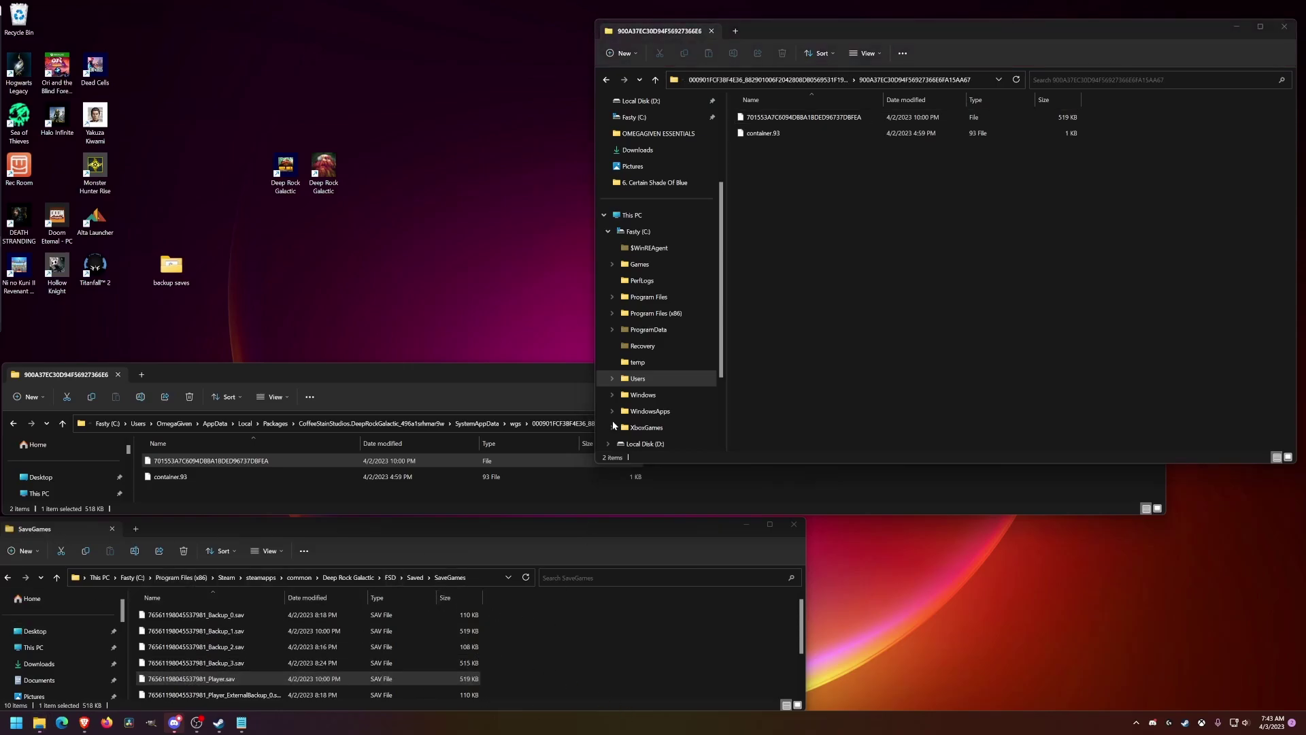
Step: Go from the Fasty (C:) drive through Program Files (x86), Steam and steamapps into the common folder
left_click(646, 232)
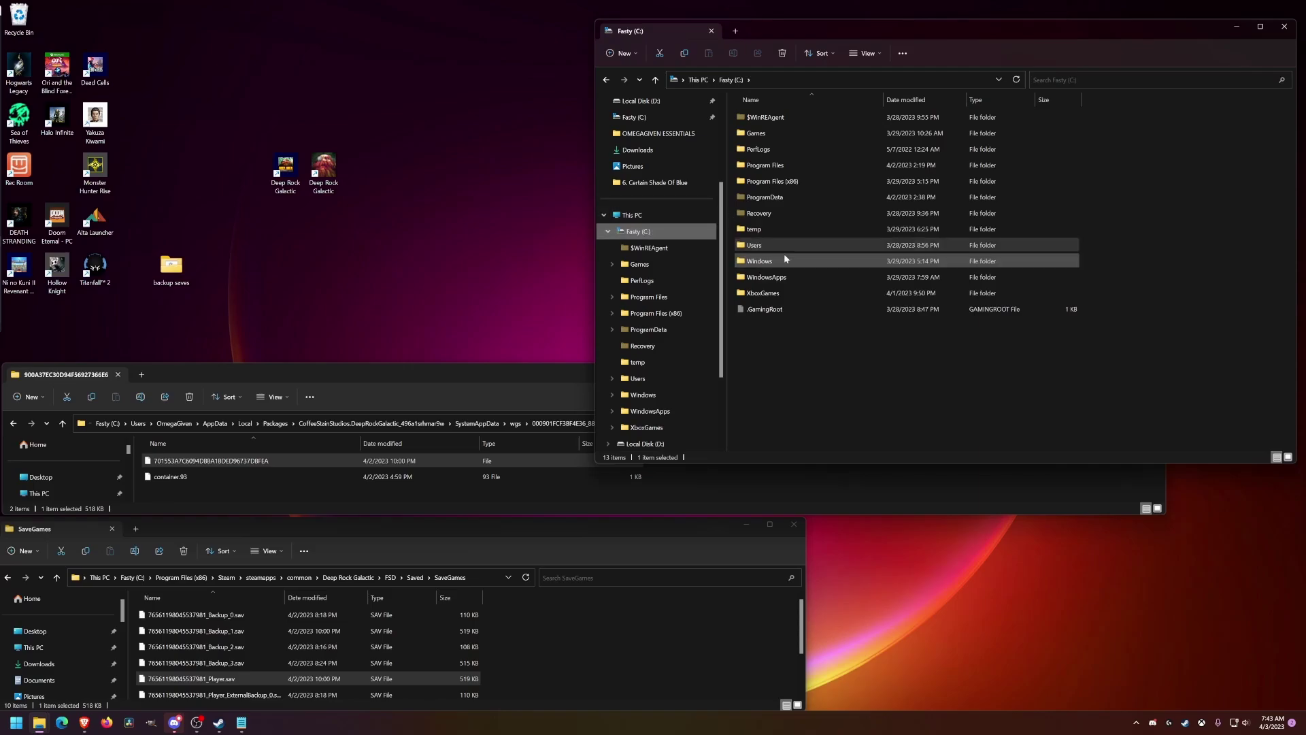
double_click(808, 181)
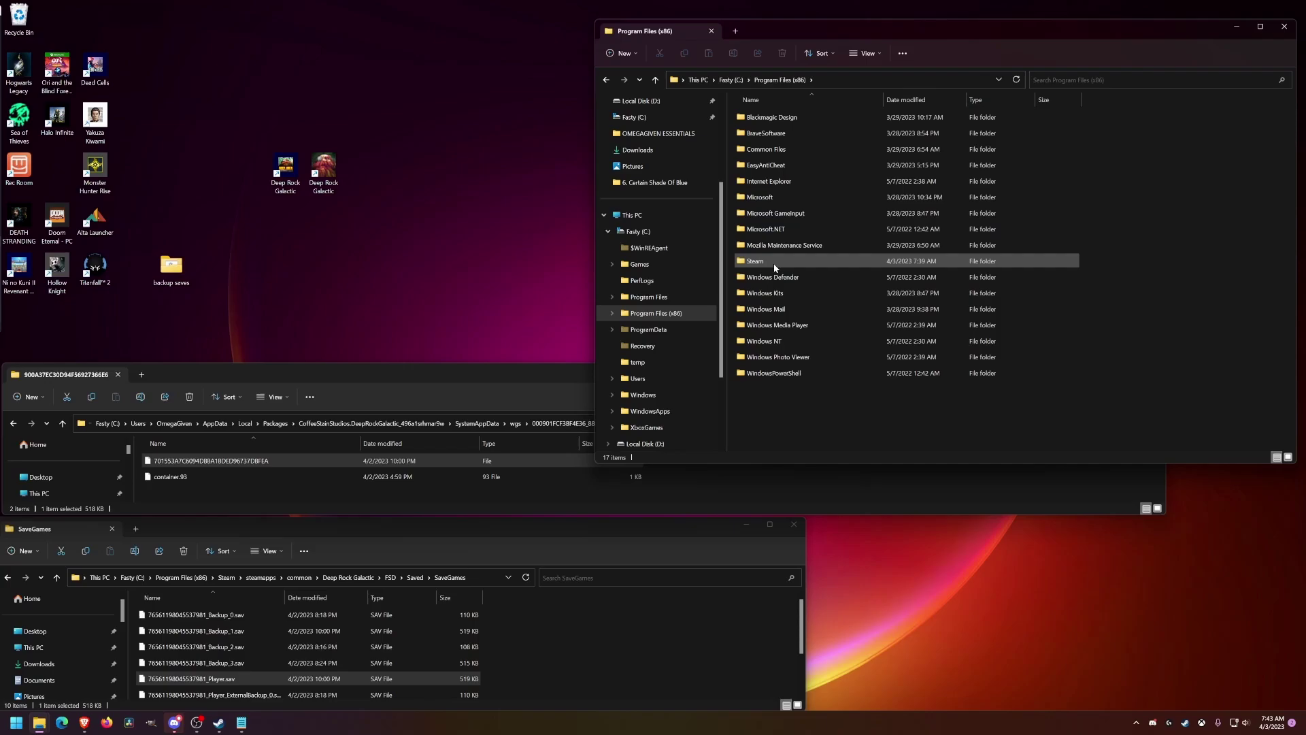
double_click(774, 263)
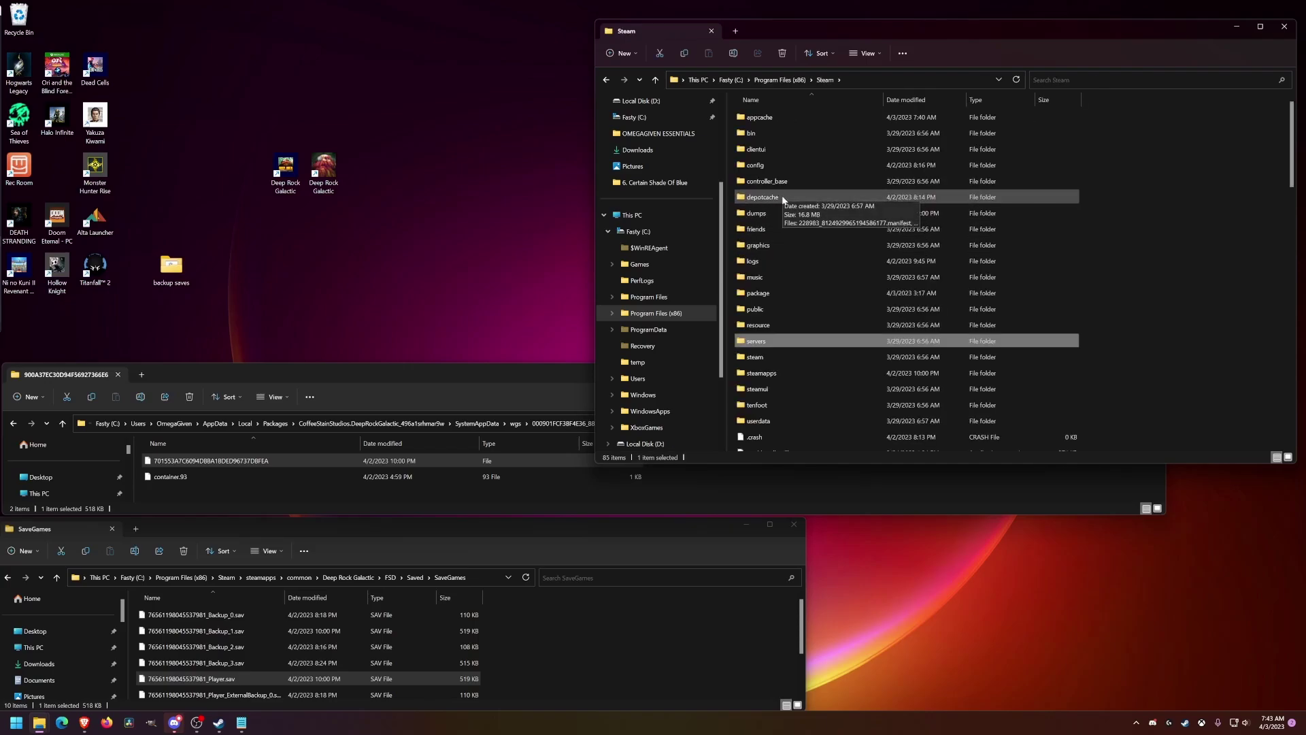
left_click(768, 374)
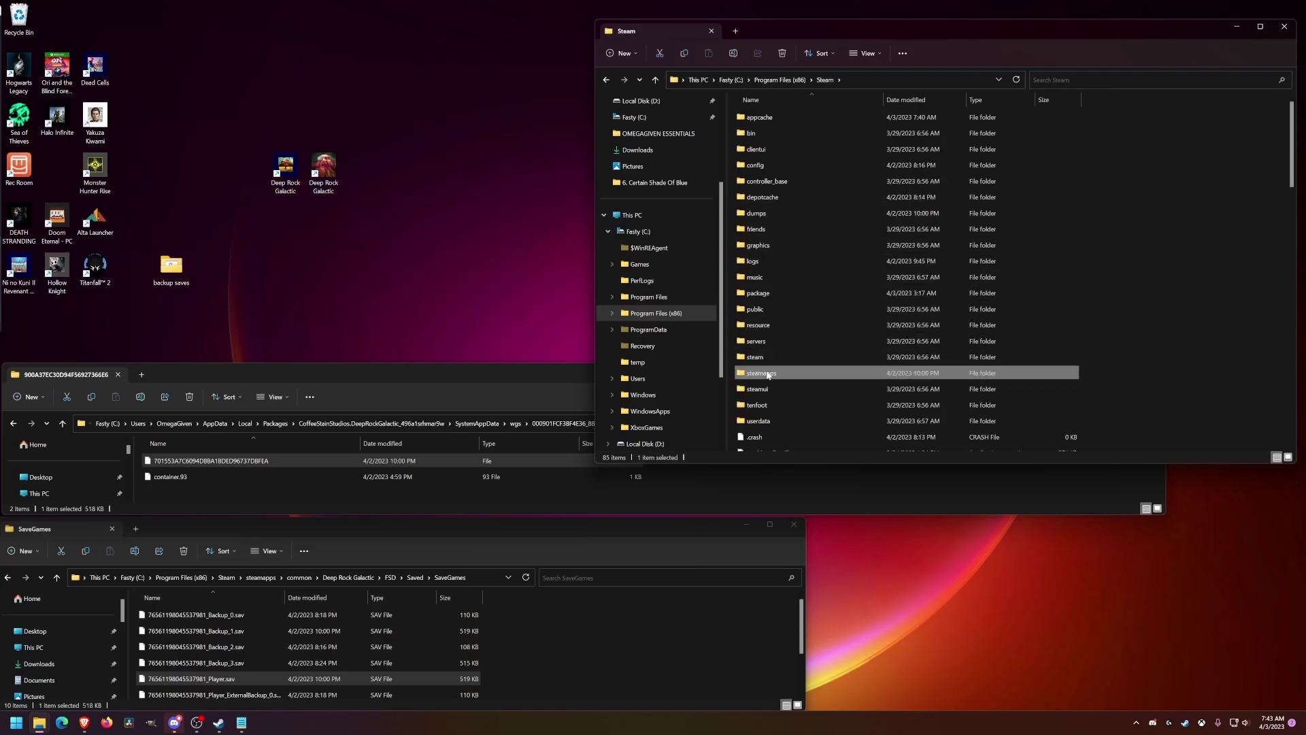
double_click(816, 377)
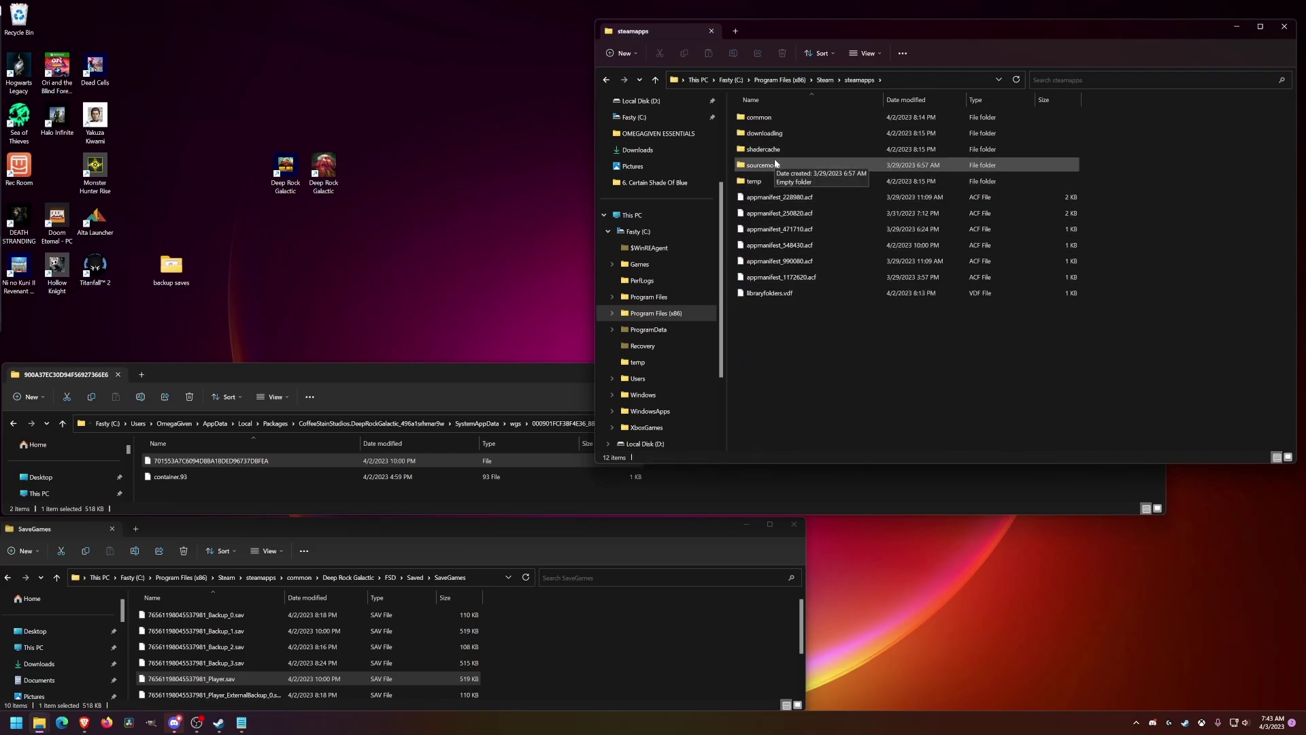
double_click(772, 117)
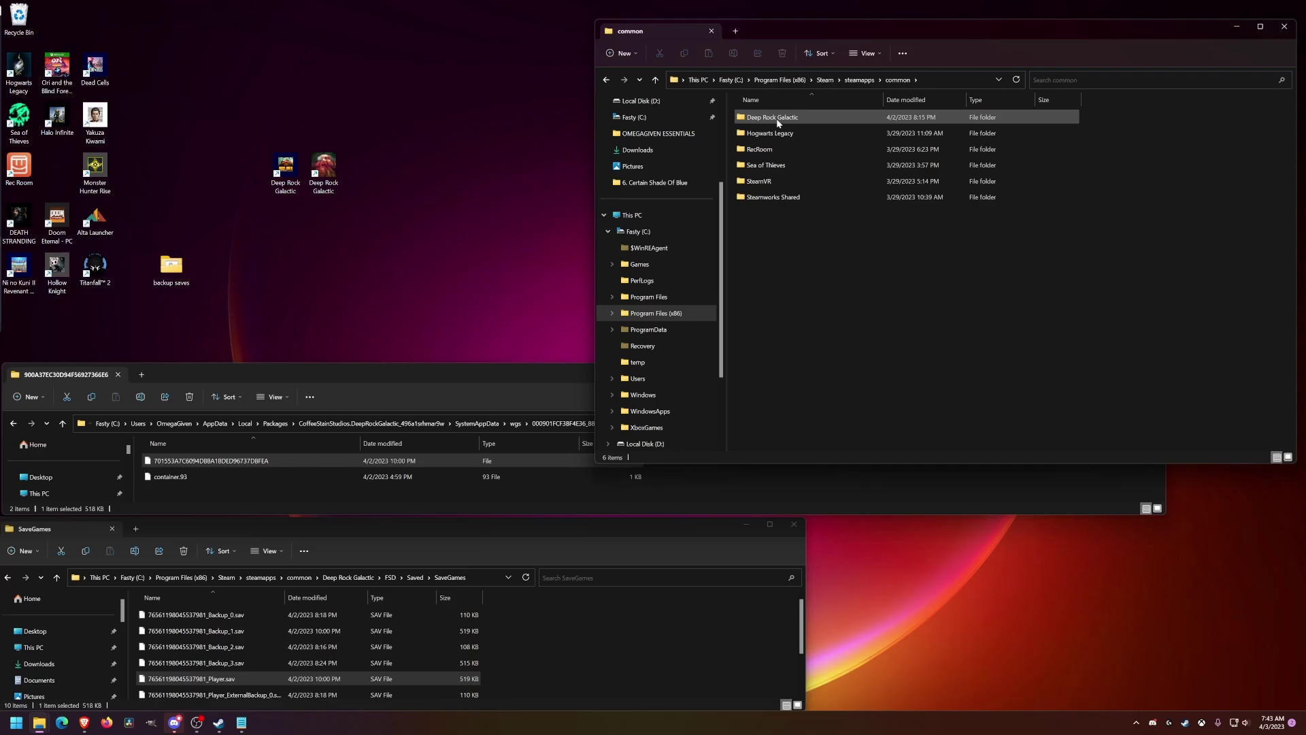
Step: Go from common through Deep Rock Galactic, FSD and Saved into SaveGames, and identify the Steam save ending in _Player.sav
double_click(777, 119)
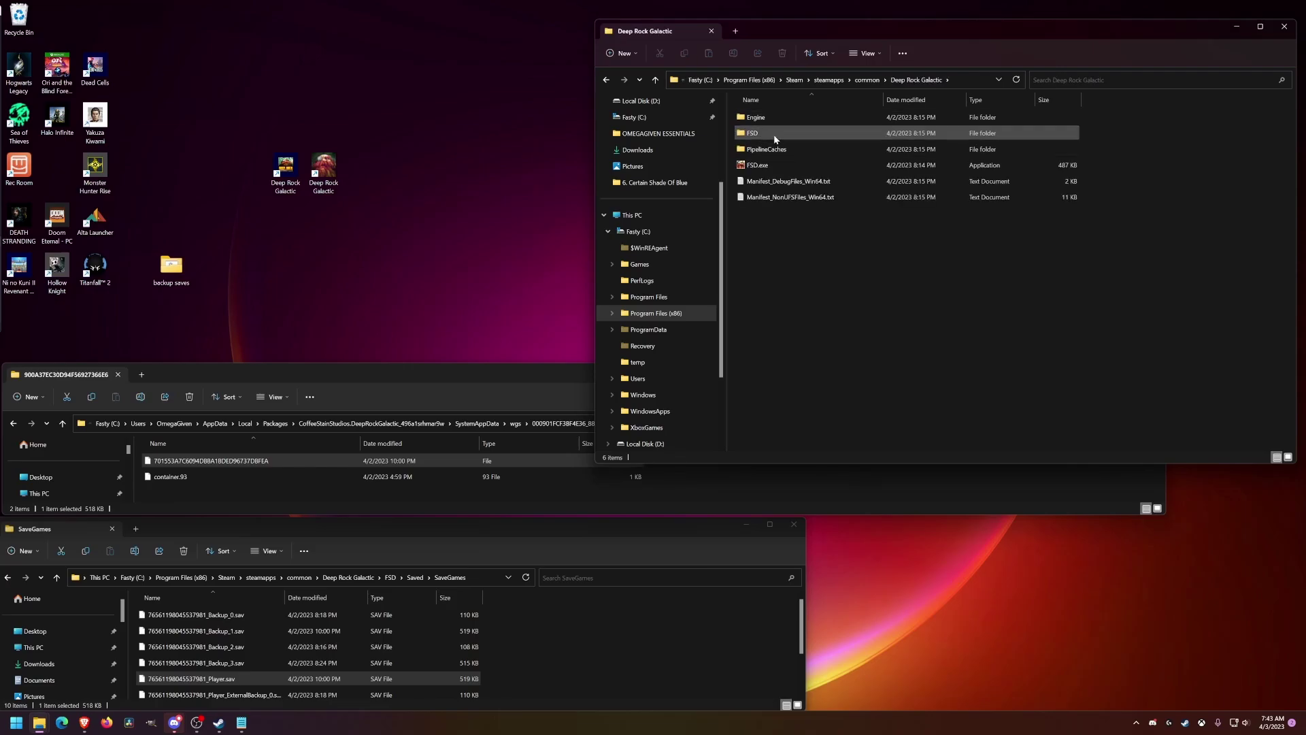
double_click(774, 134)
double_click(748, 194)
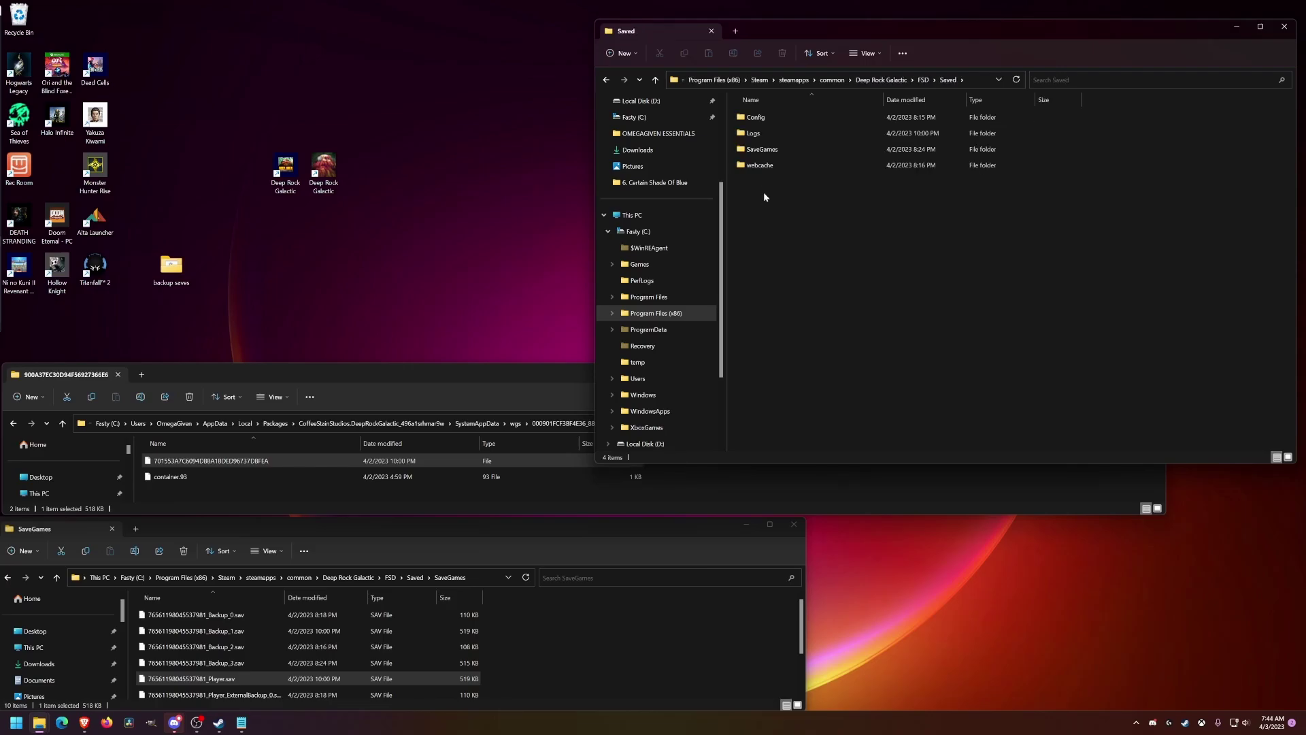
double_click(769, 152)
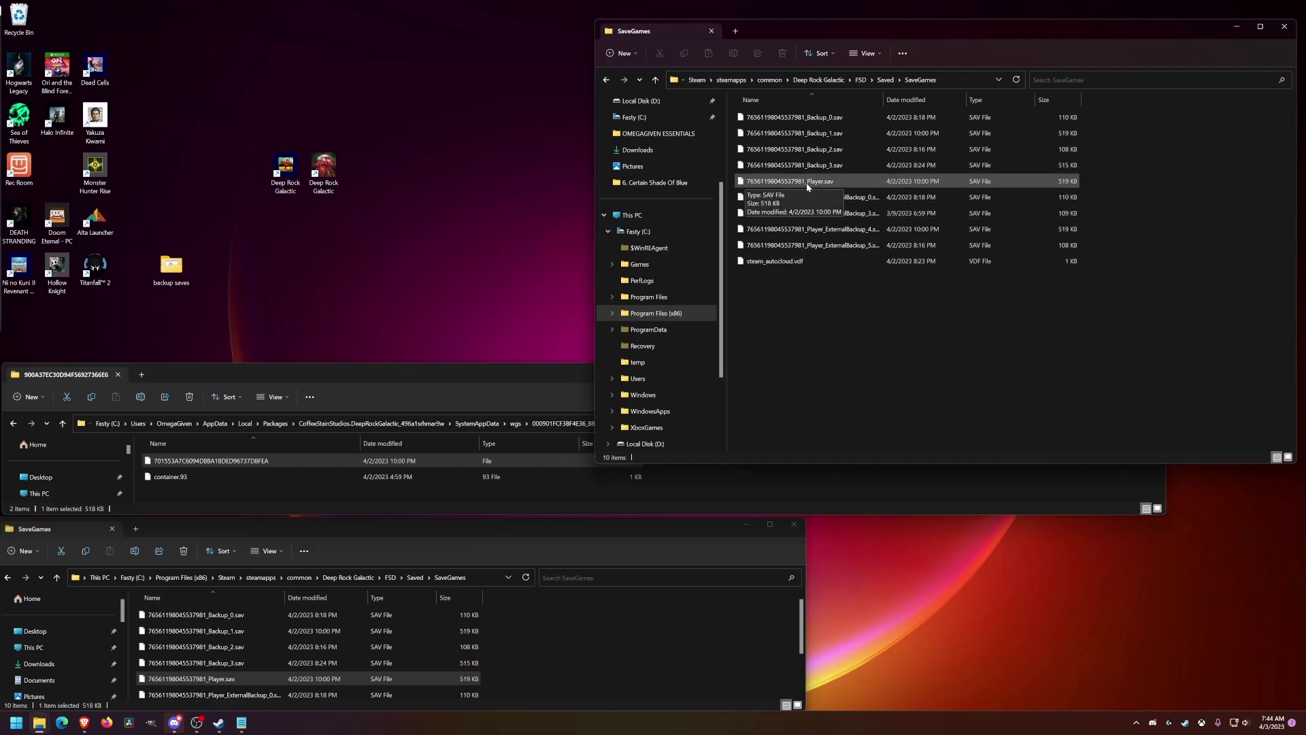
left_click(830, 182)
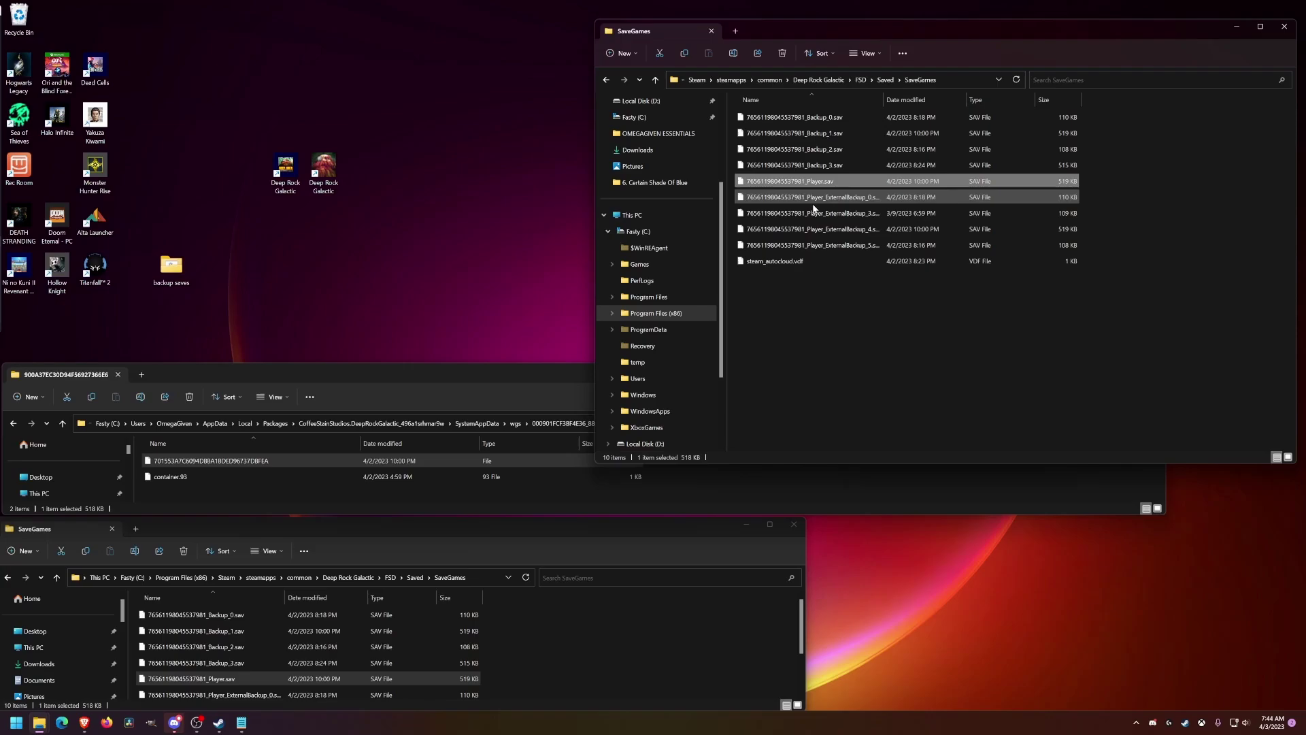
left_click(823, 314)
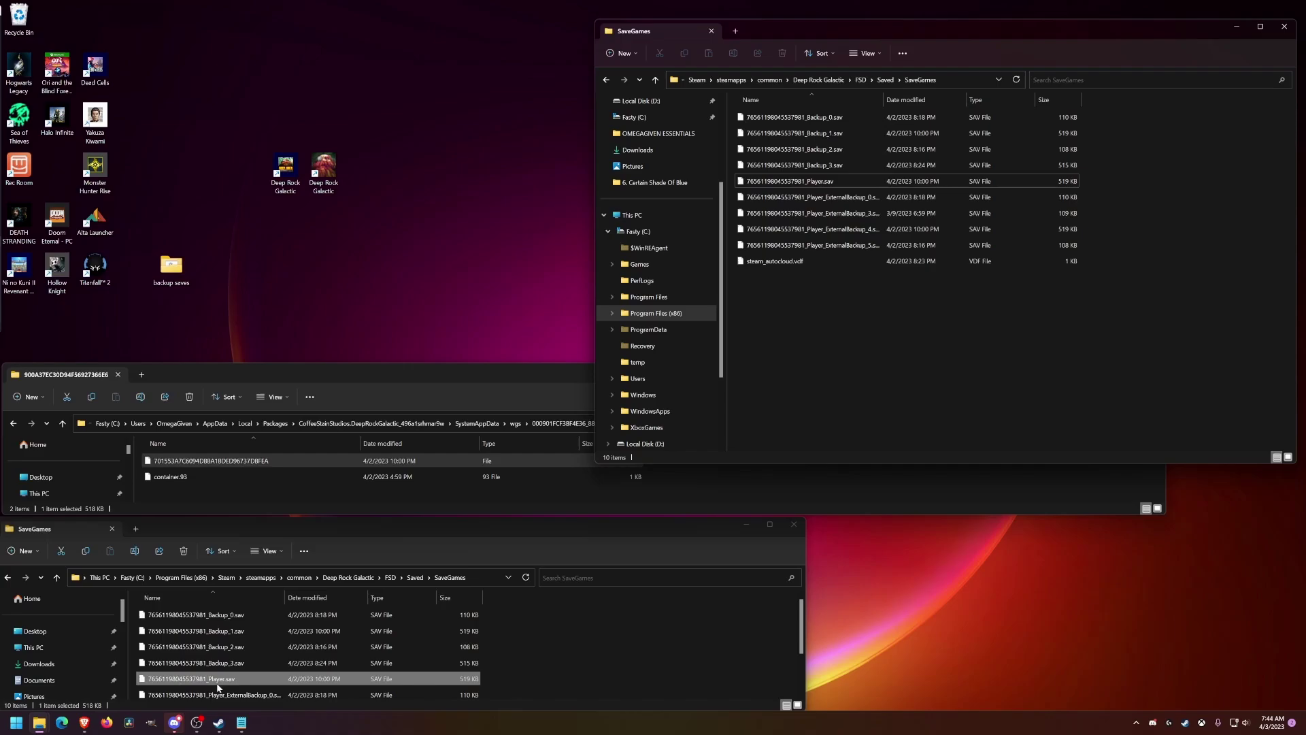
Step: Compare the Steam _Player.sav file in both SaveGames windows with the extensionless Xbox save file
left_click(224, 463)
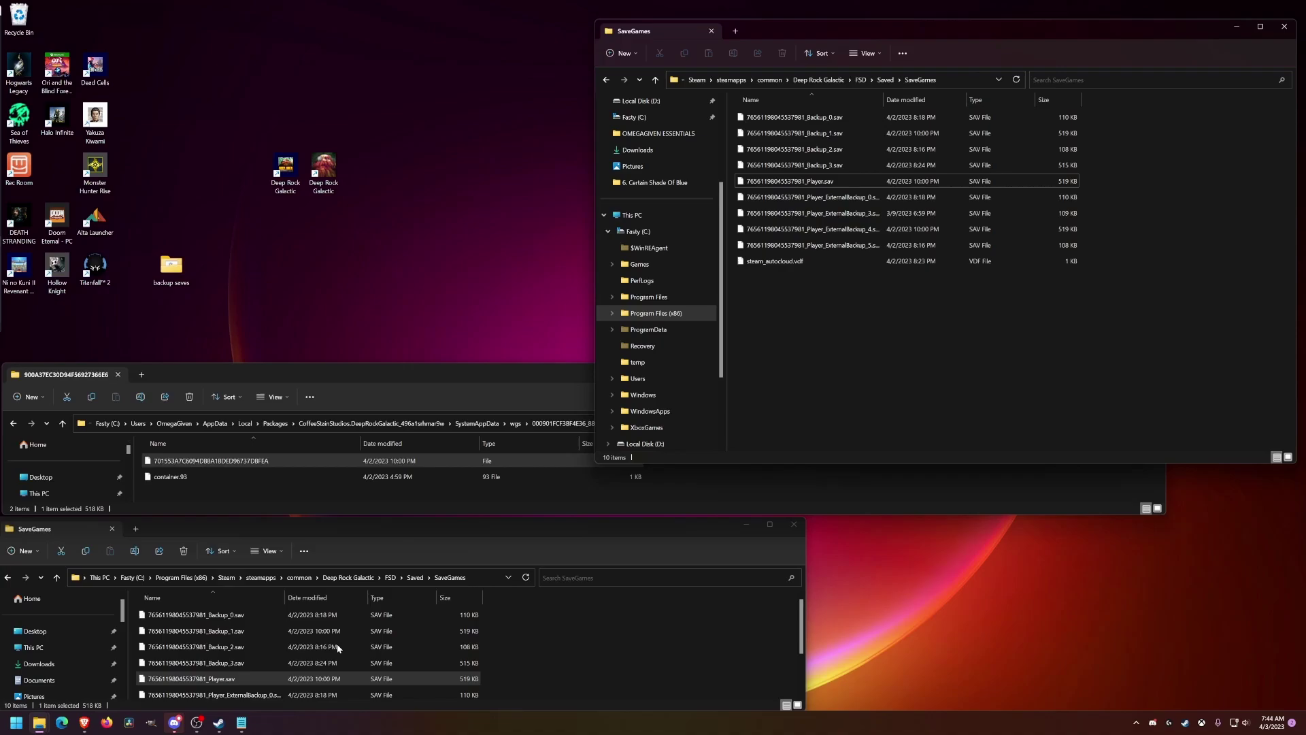
left_click(572, 683)
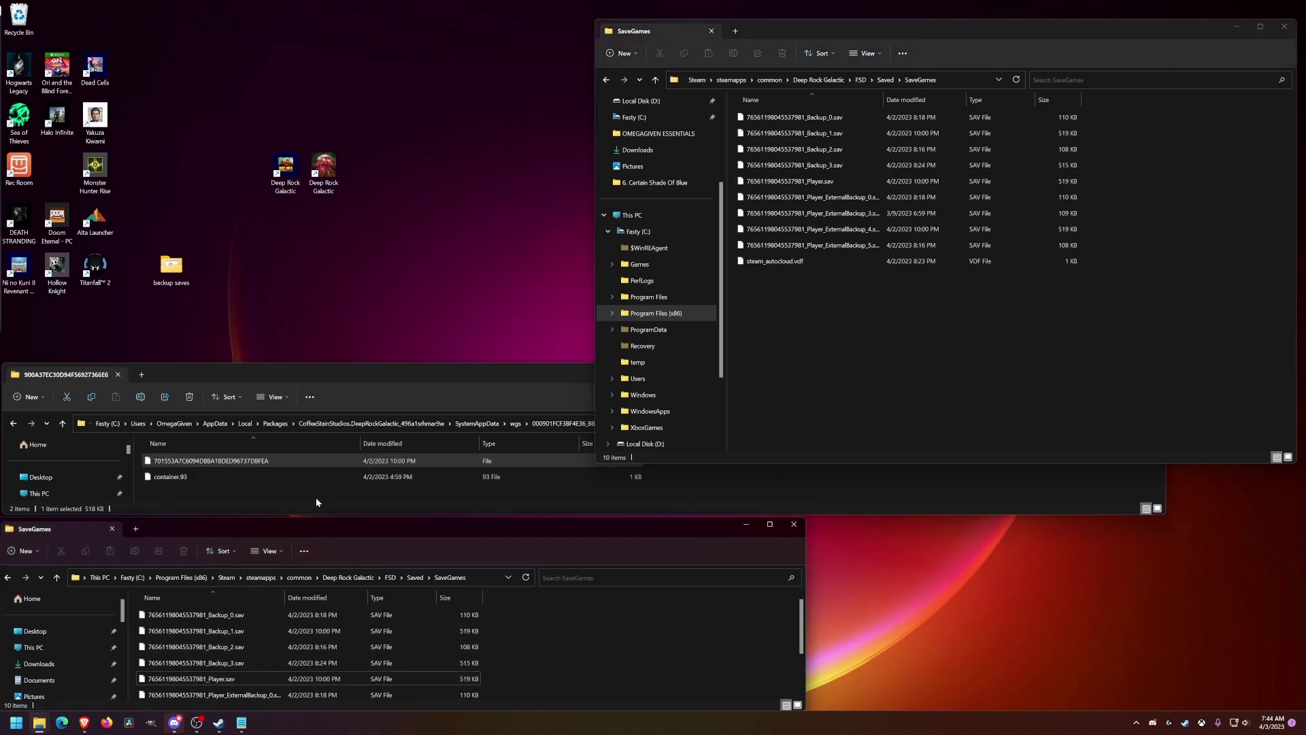
left_click(259, 684)
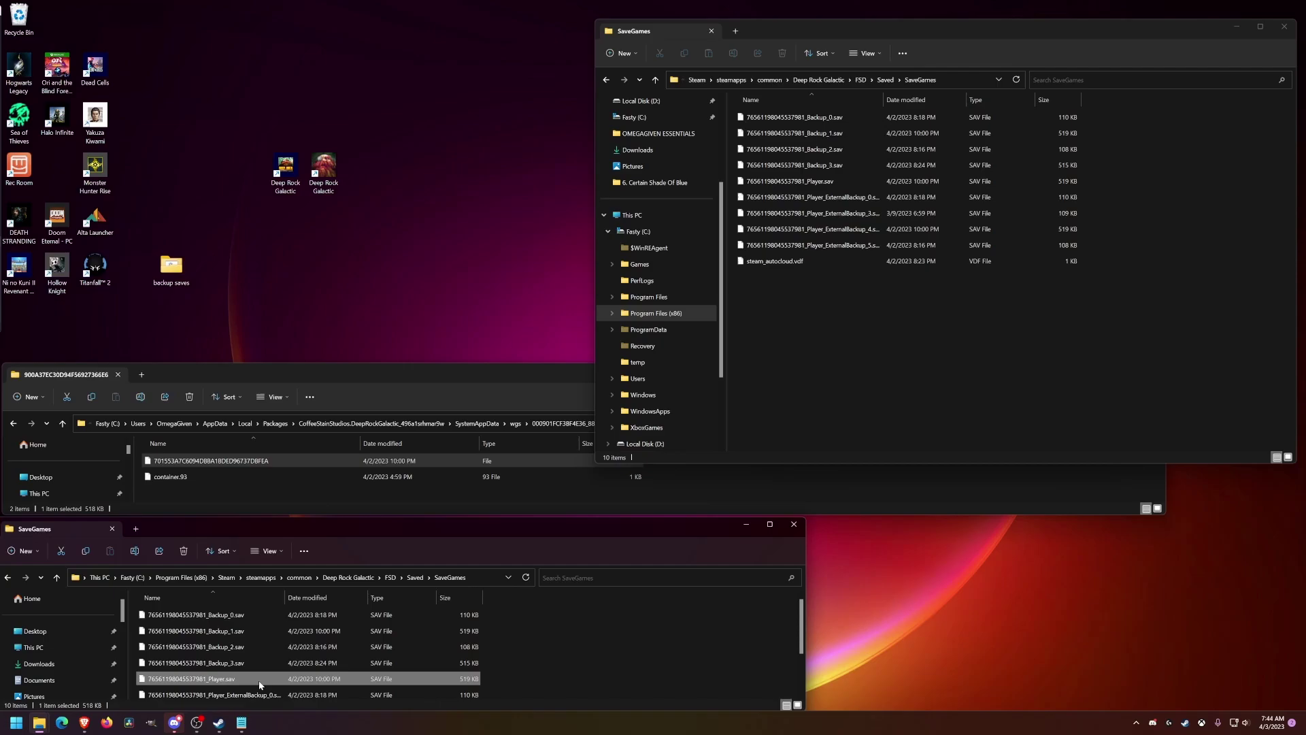
left_click(840, 181)
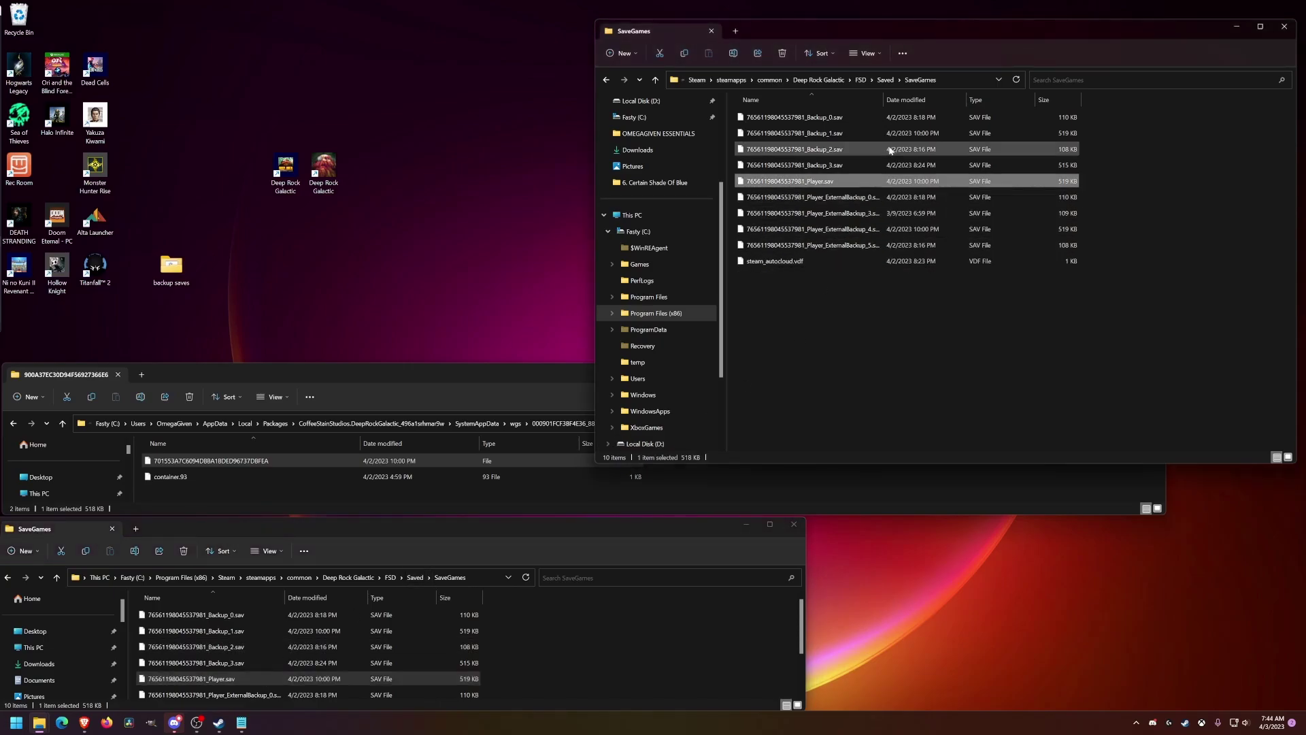
left_click(366, 394)
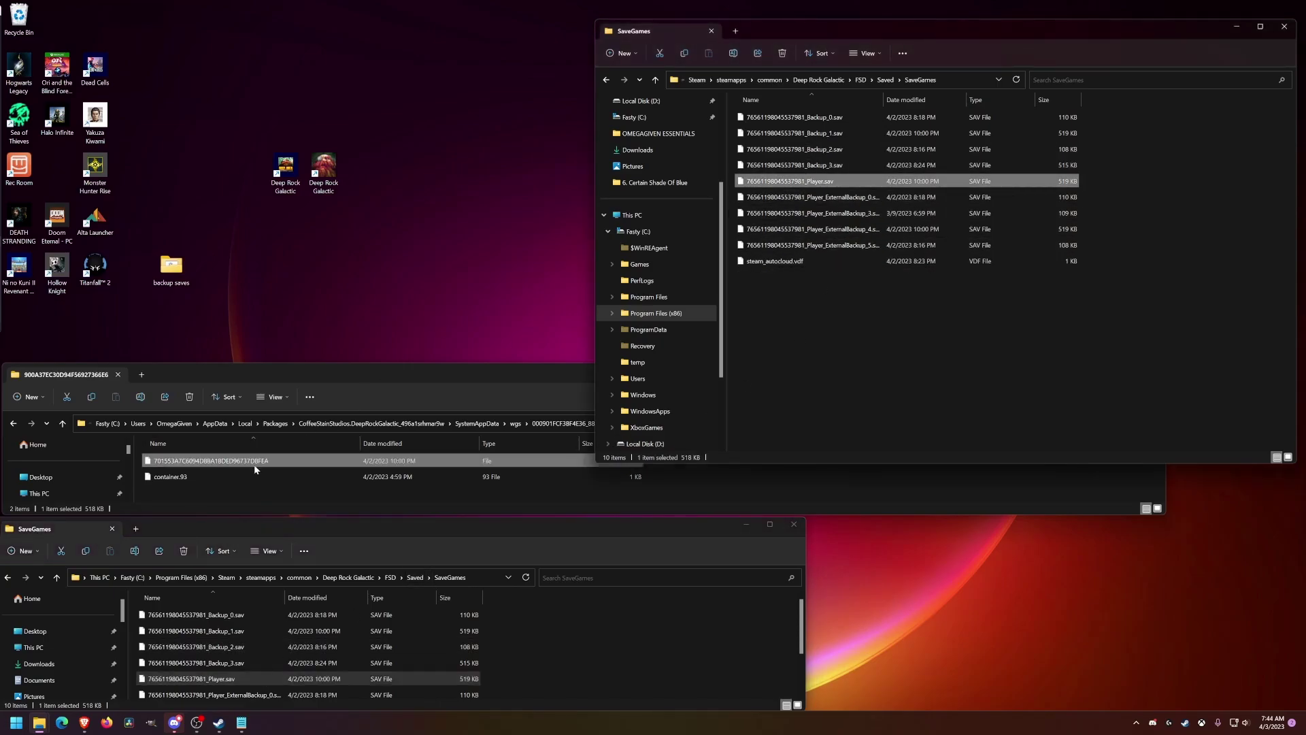
left_click(808, 184)
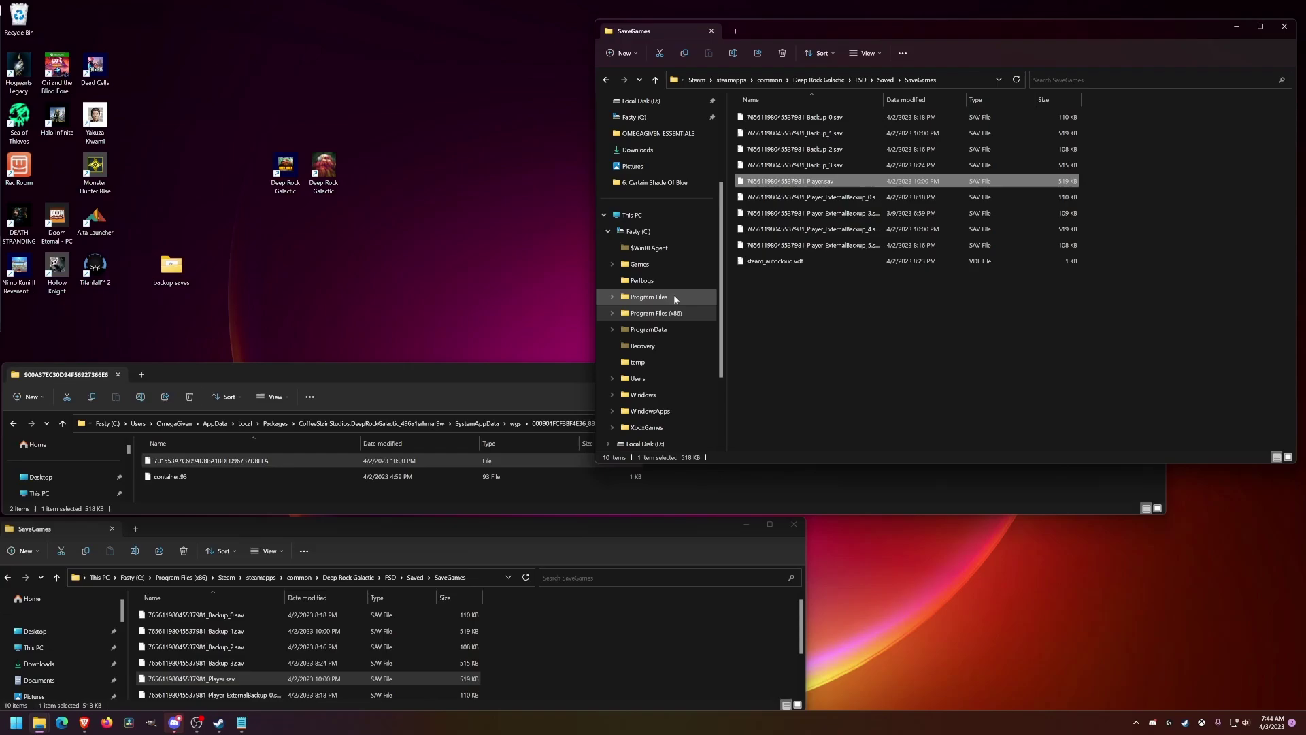
left_click(858, 302)
Step: Shift the larger SaveGames window slightly and point out the two Deep Rock Galactic desktop shortcuts
left_click_drag(855, 26, 789, 34)
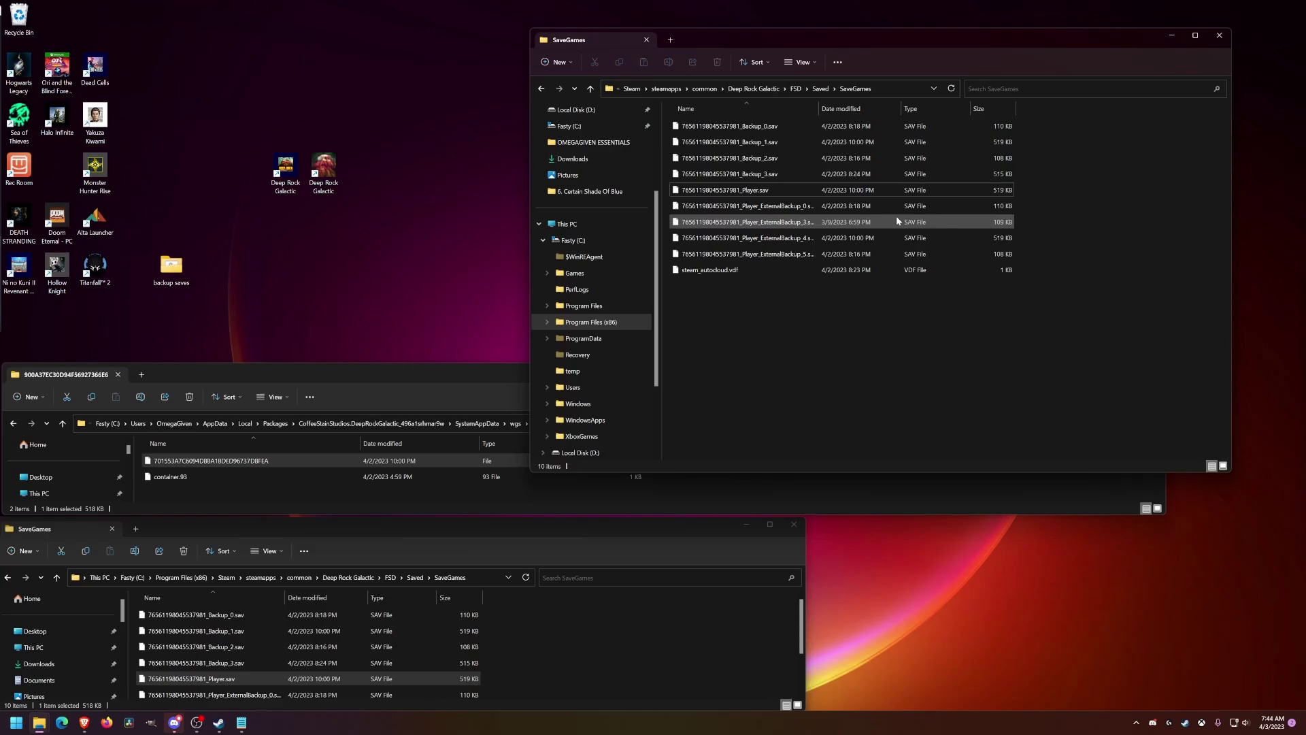
left_click_drag(383, 215, 470, 253)
left_click(314, 170)
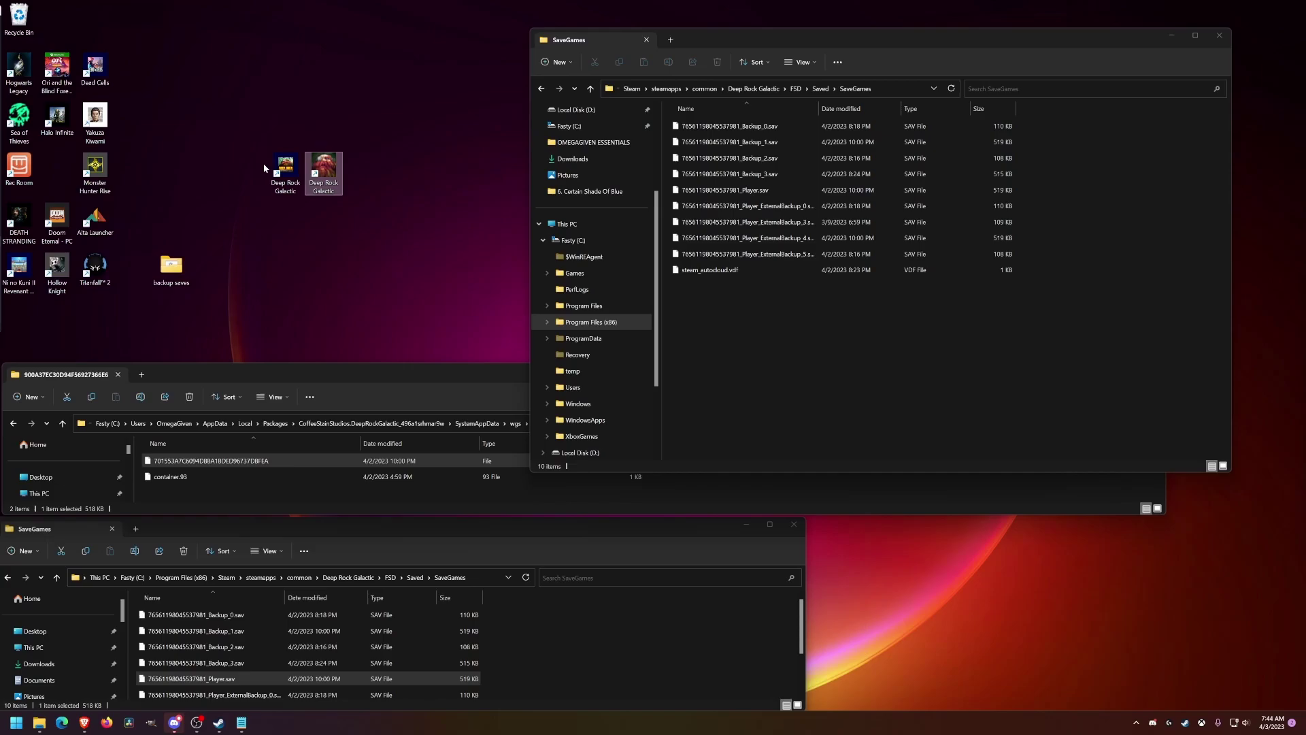
mouse_move(368, 259)
left_mouse_down()
mouse_move(208, 119)
mouse_move(274, 153)
mouse_move(217, 111)
mouse_move(243, 114)
mouse_move(217, 41)
mouse_move(216, 82)
mouse_move(272, 170)
mouse_move(372, 235)
left_mouse_up()
left_click(398, 246)
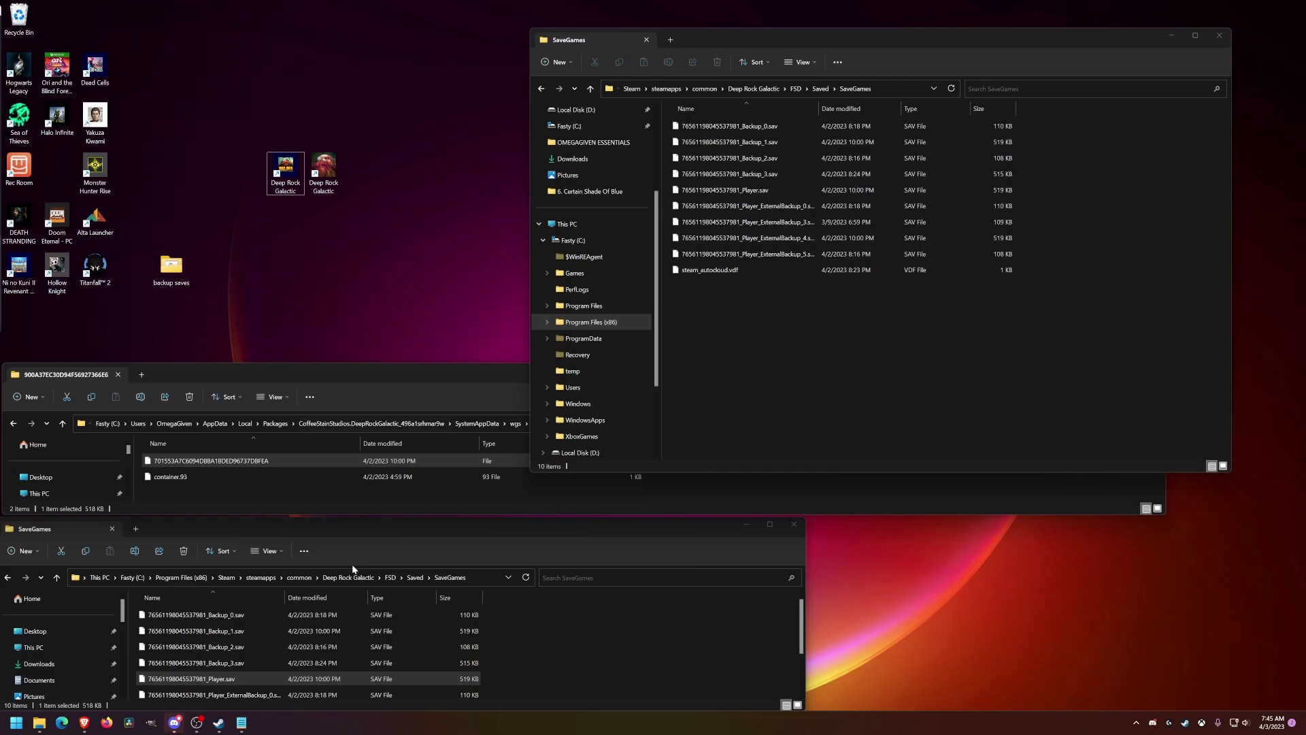
Step: Bring up both Notepad copy scripts, shorten the COPY XBOX to STEAM window, and arrange it below the COPY STEAM to XBOX window
mouse_move(242, 722)
left_click(219, 684)
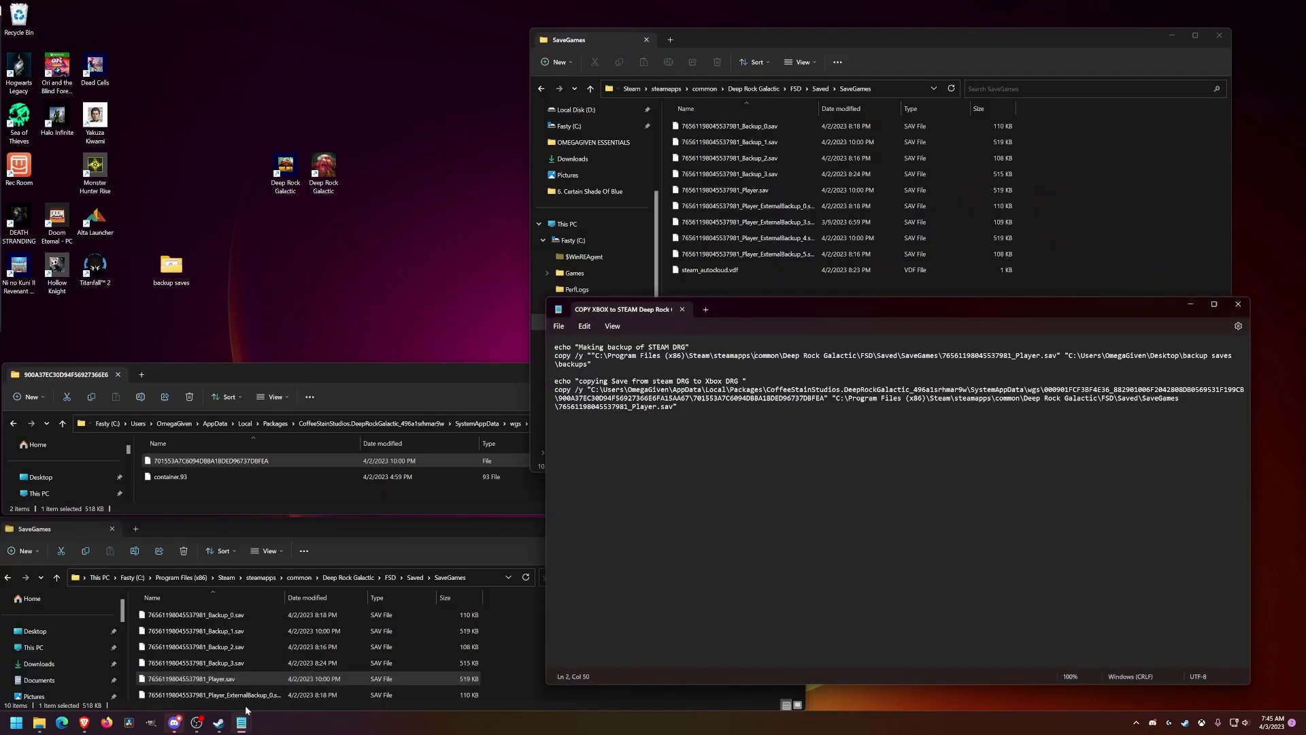
left_click(278, 681)
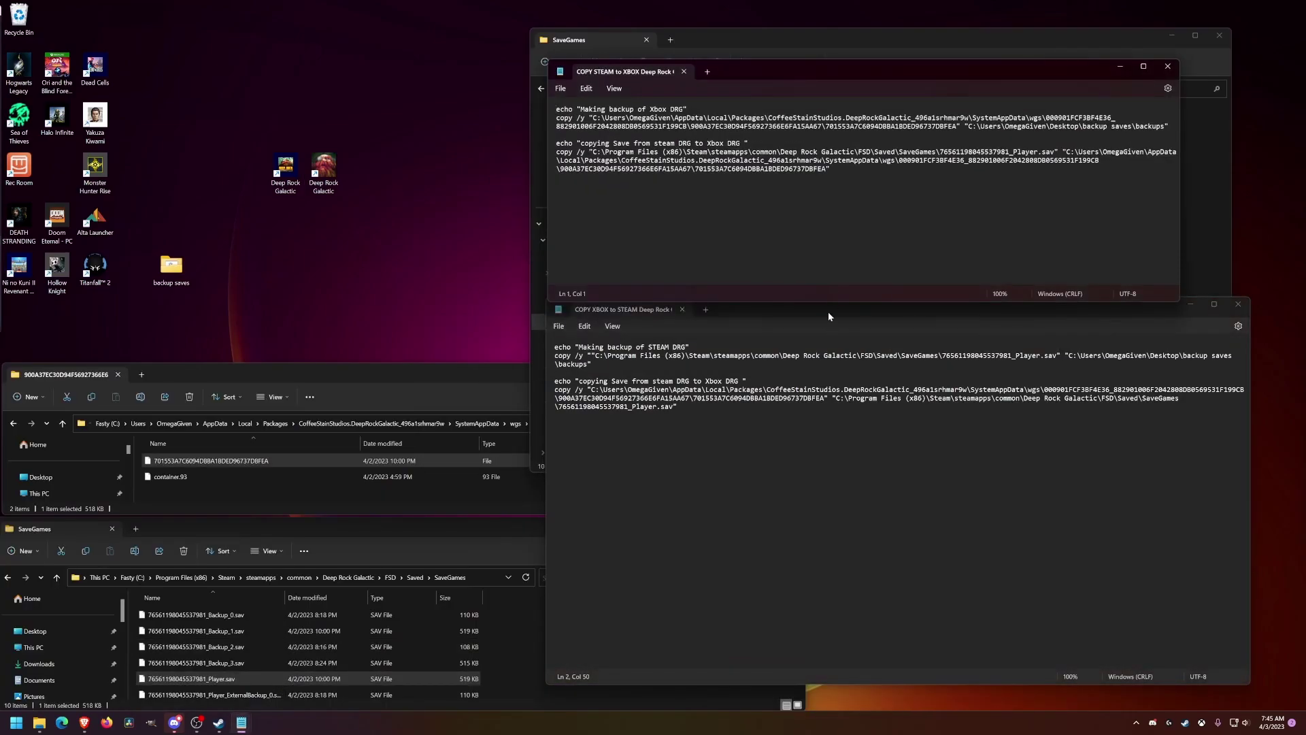
left_click_drag(827, 315, 777, 324)
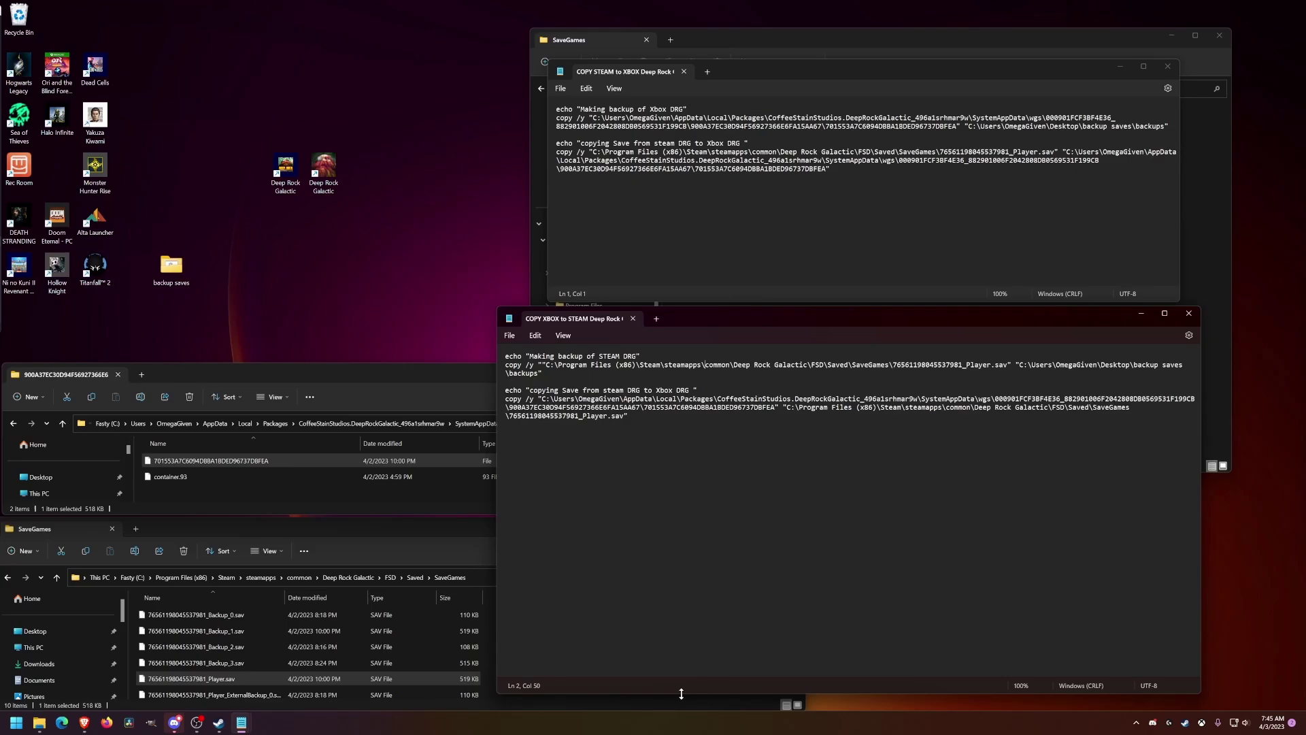
left_click_drag(681, 693, 681, 490)
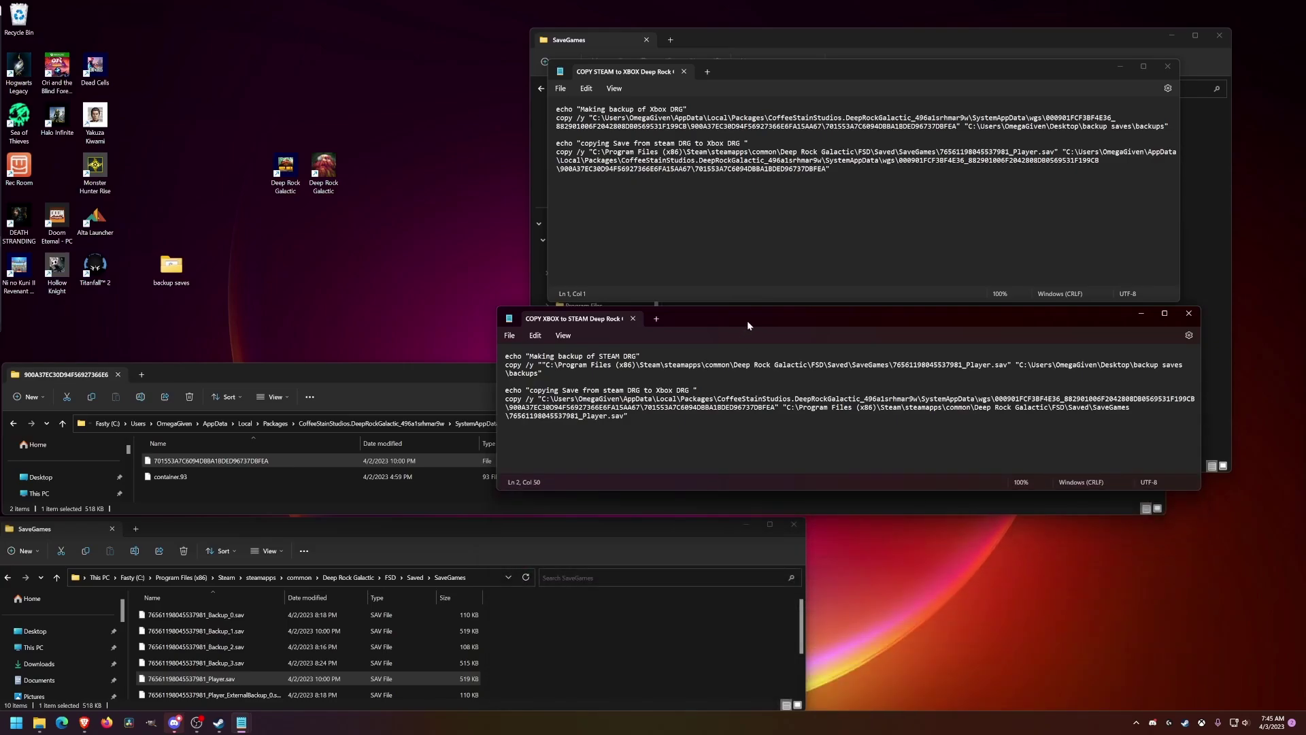
left_click_drag(747, 321, 734, 420)
left_click_drag(750, 64, 686, 140)
Step: Examine the full copy /y backup command under "Making backup of Xbox DRG" in the COPY STEAM to XBOX script
left_click(510, 197)
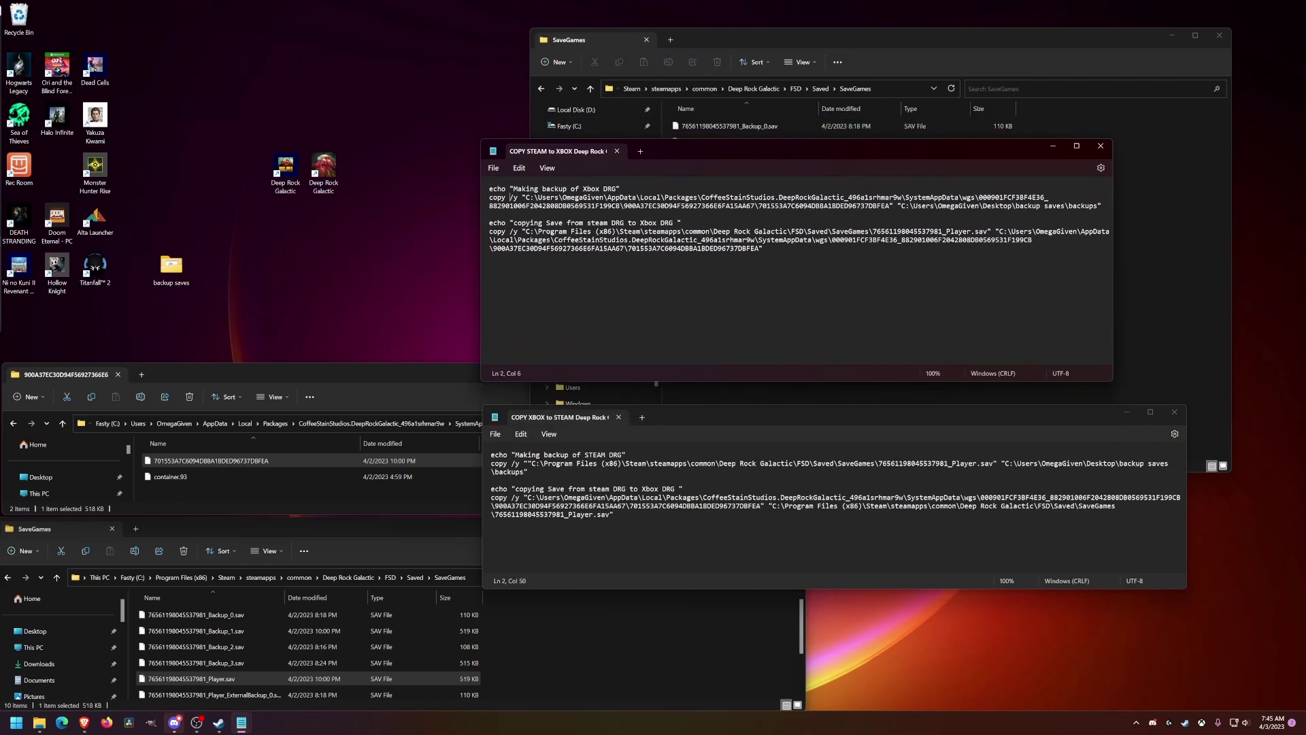
left_click_drag(490, 197, 1075, 208)
left_click(755, 248)
left_click_drag(493, 197, 510, 213)
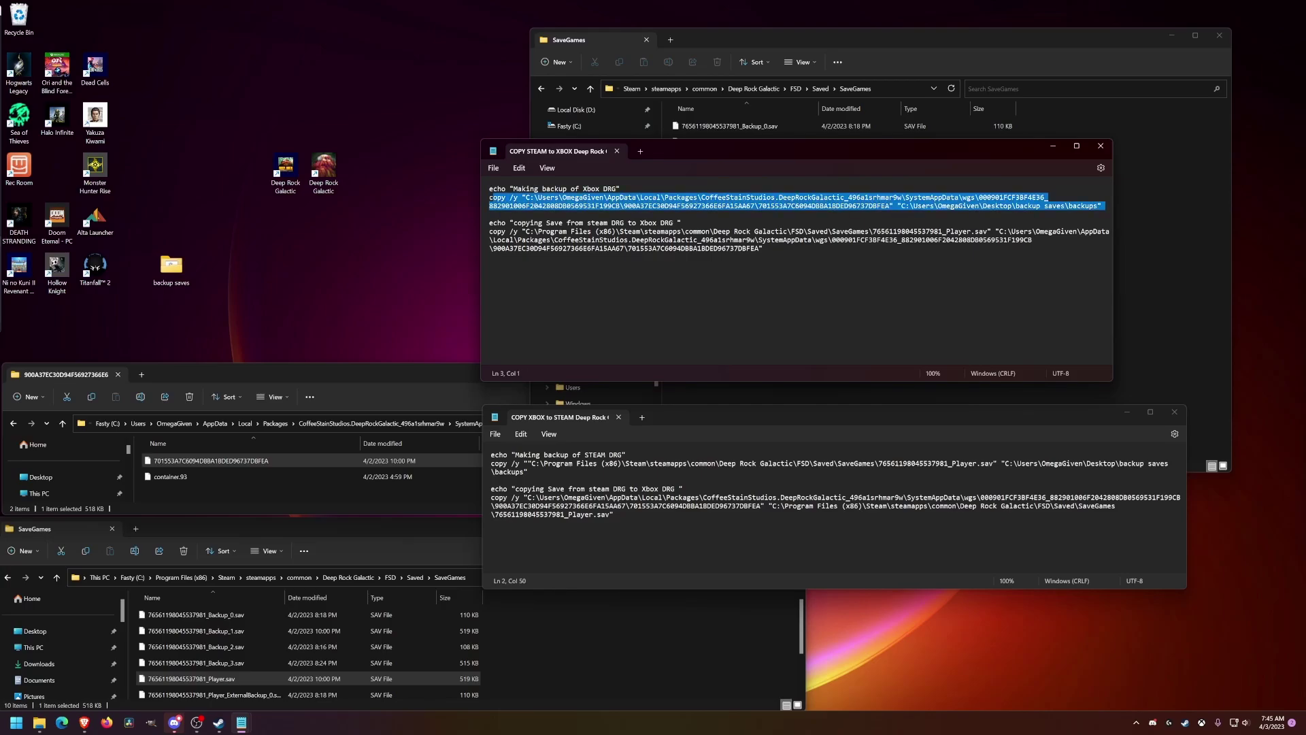
left_click(996, 198)
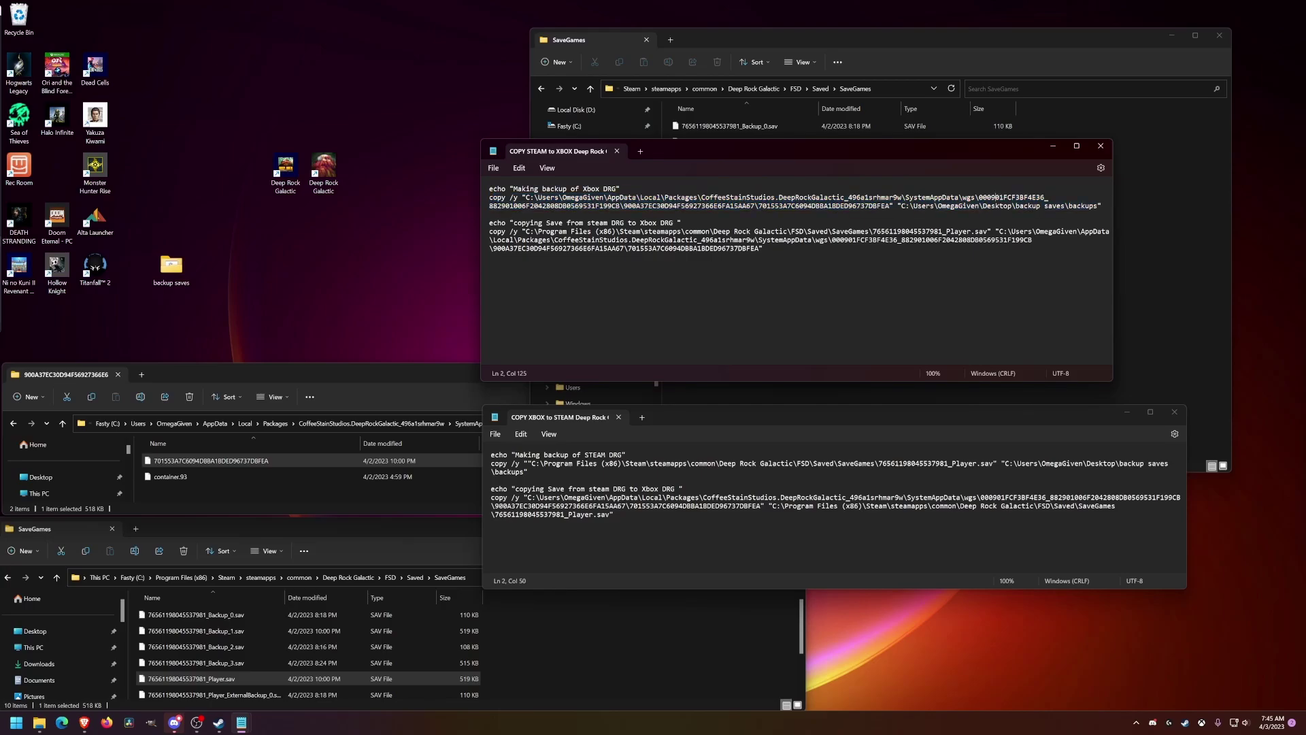
left_click_drag(1103, 205, 518, 197)
left_click(487, 201)
left_click(506, 198)
Step: Examine the quoted source path and the quoted desktop backup destination in the Xbox backup command
key("ctrl+End")
left_click_drag(505, 197, 521, 198)
left_click(530, 198)
left_click_drag(522, 198, 1104, 206)
left_click(894, 212)
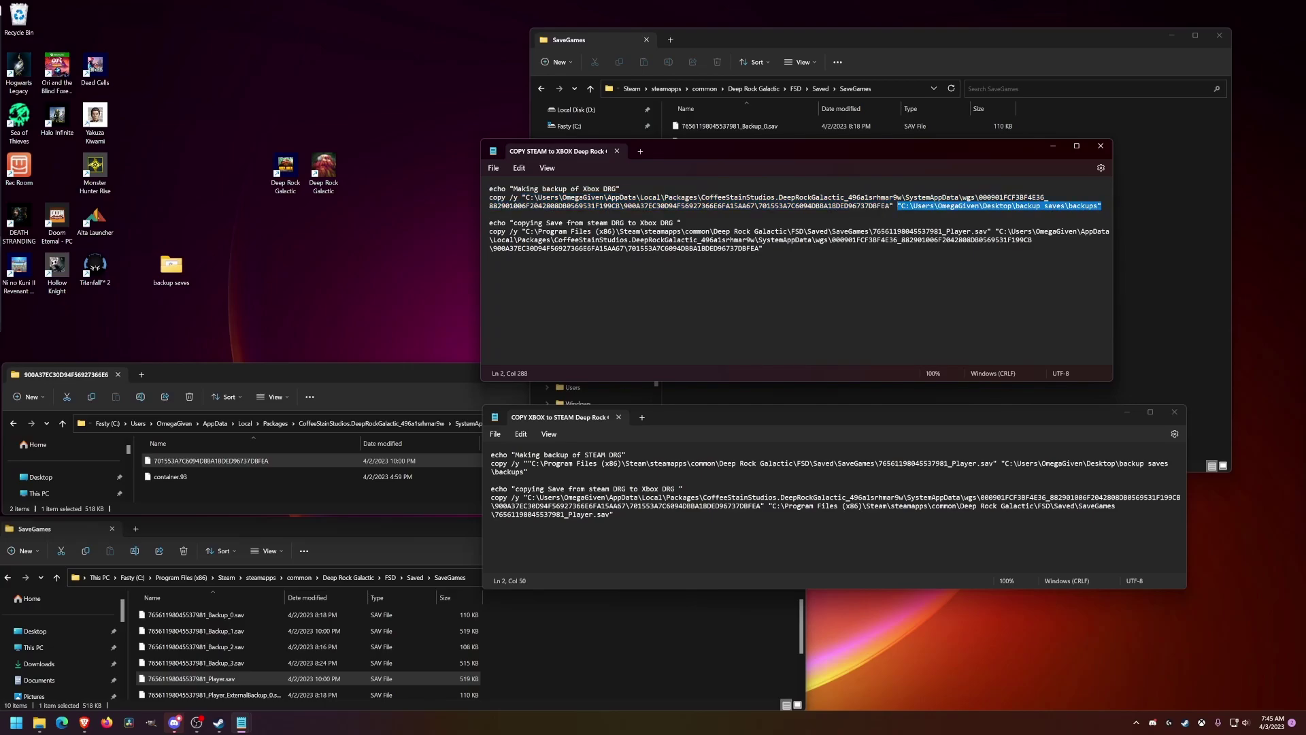
left_click(490, 213)
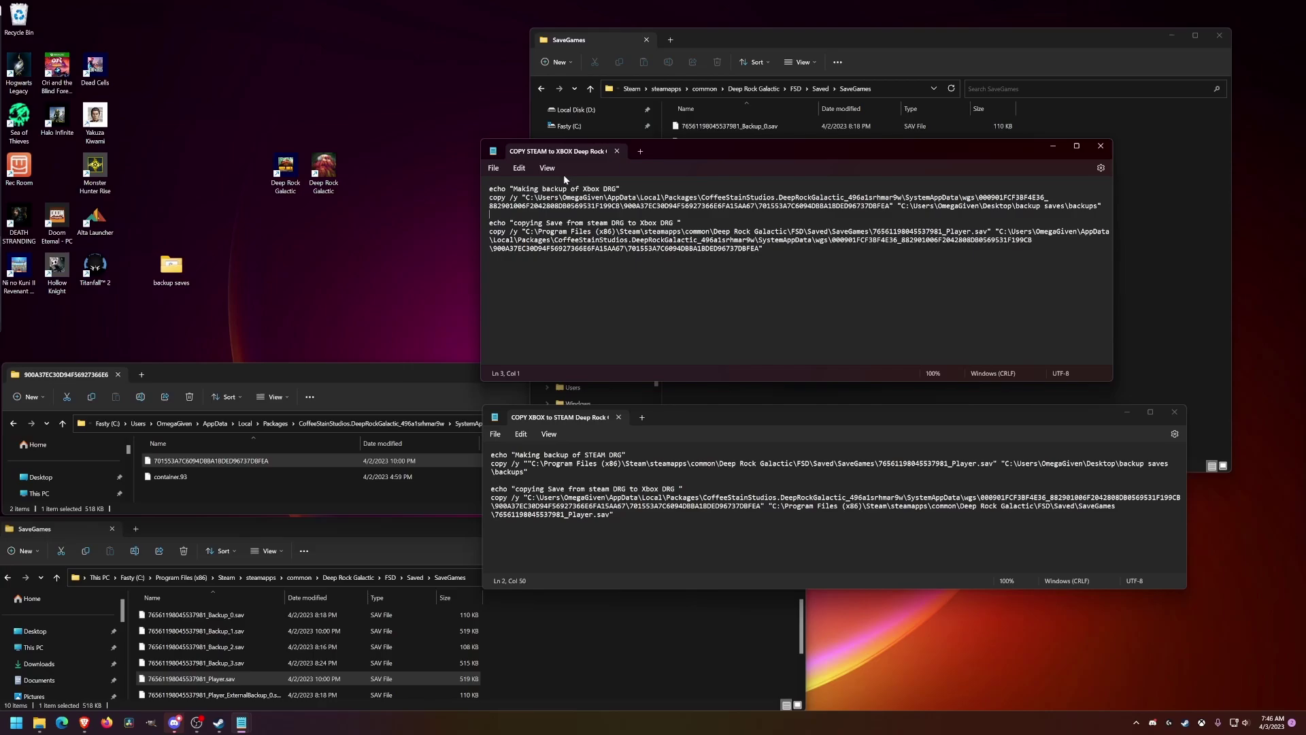
Step: Review the Xbox backup's echo message and the folders and extensionless file name in its source path
left_click_drag(554, 189, 621, 189)
left_click(490, 214)
left_click_drag(522, 197, 889, 206)
left_click(592, 205)
triple_click(591, 205)
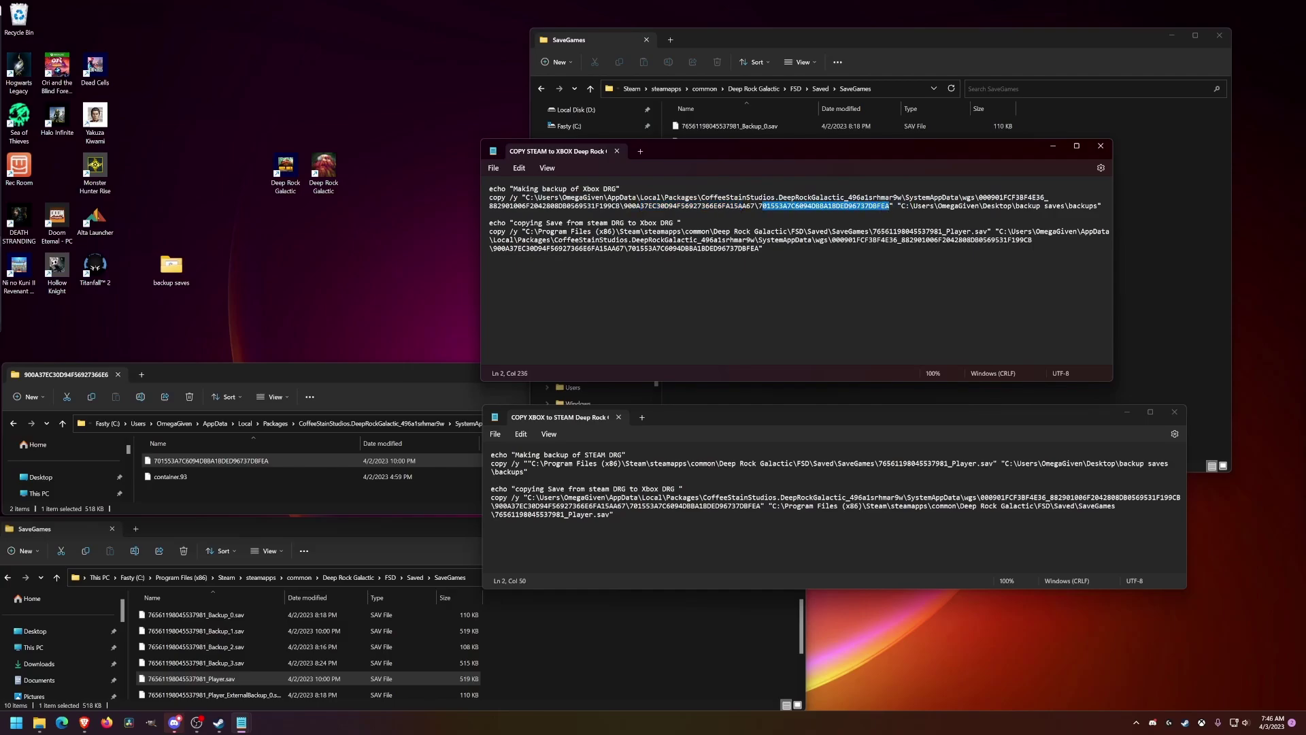
left_click(739, 205)
left_click_drag(758, 205, 991, 206)
Step: Examine the backup destination's backup saves folder and the final name backups
left_click(1032, 205)
left_click_drag(1093, 214, 904, 206)
left_click(1069, 205)
double_click(850, 206)
mouse_move(1098, 206)
left_mouse_down()
mouse_move(1066, 206)
mouse_move(1080, 208)
left_mouse_up()
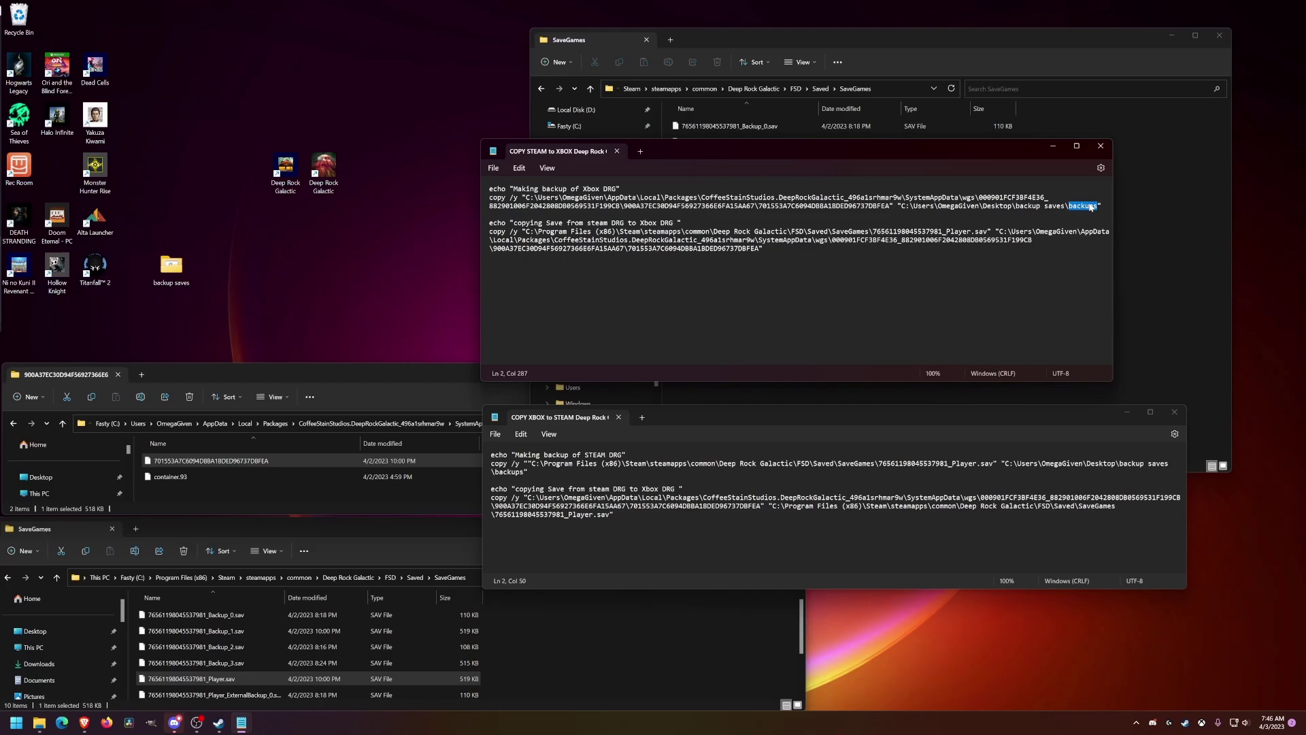
Step: Remove the trailing space before the closing quote in the "copying Save from steam DRG to Xbox DRG" echo line
left_click(723, 249)
left_click_drag(491, 214, 673, 222)
left_click(608, 231)
left_click(681, 224)
left_click_drag(489, 223, 681, 222)
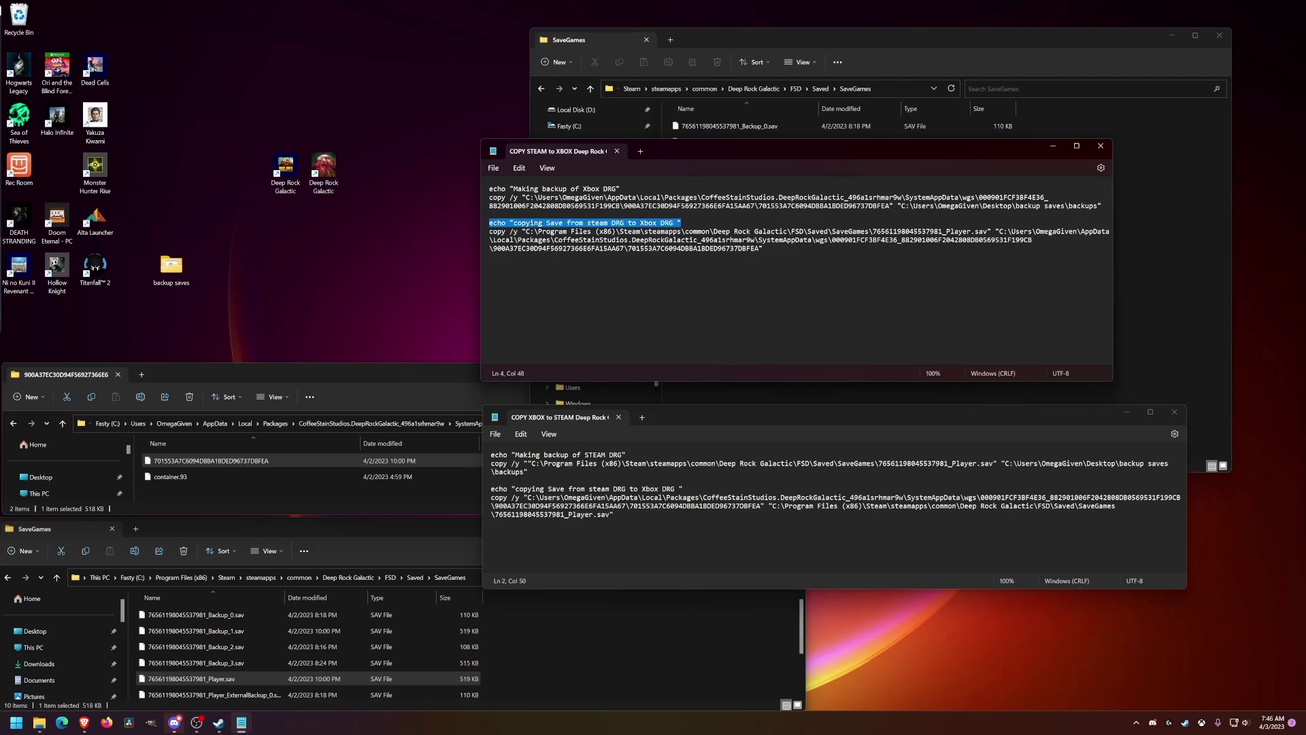
left_click(681, 222)
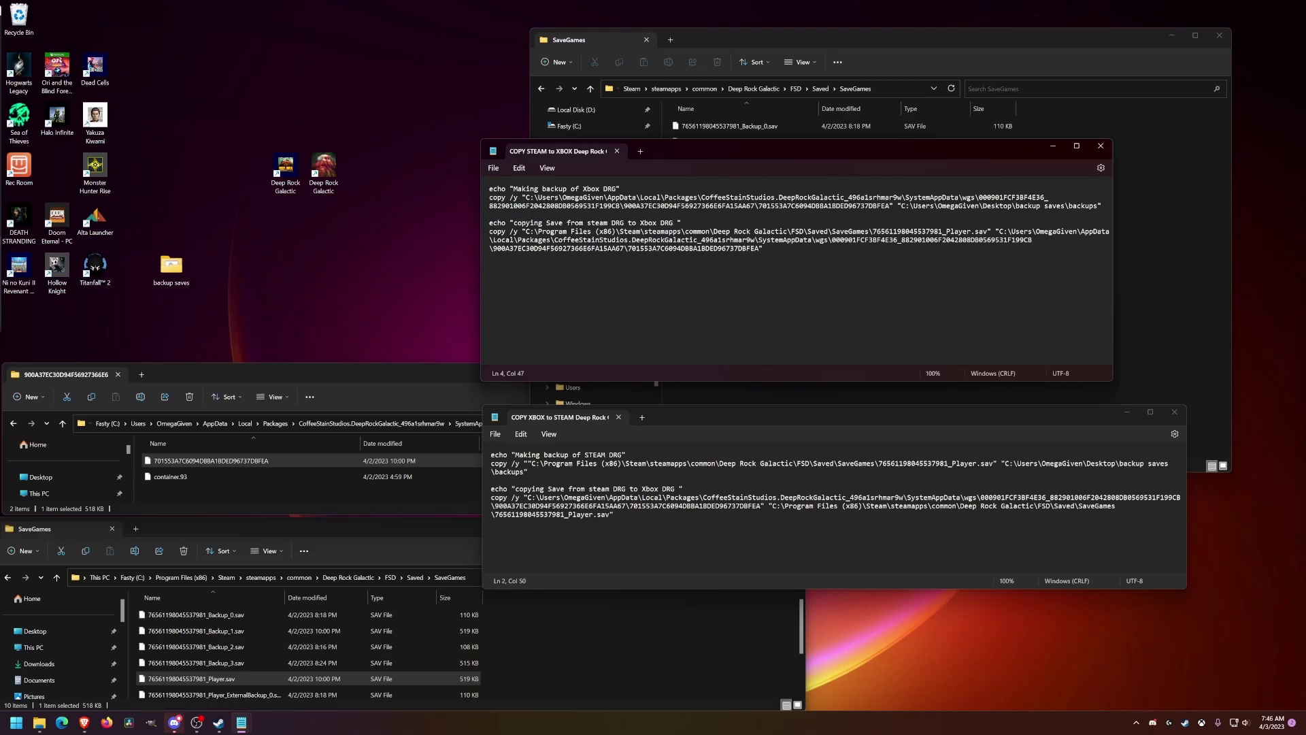
key("BackSpace")
Step: Examine the Steam-to-Xbox copy command and its quoted source path down to the _Player.sav file
left_click_drag(493, 231, 538, 232)
left_click(562, 231)
left_click(526, 239)
left_click_drag(489, 189, 608, 197)
left_click(620, 197)
left_click(550, 233)
left_click_drag(521, 231, 986, 232)
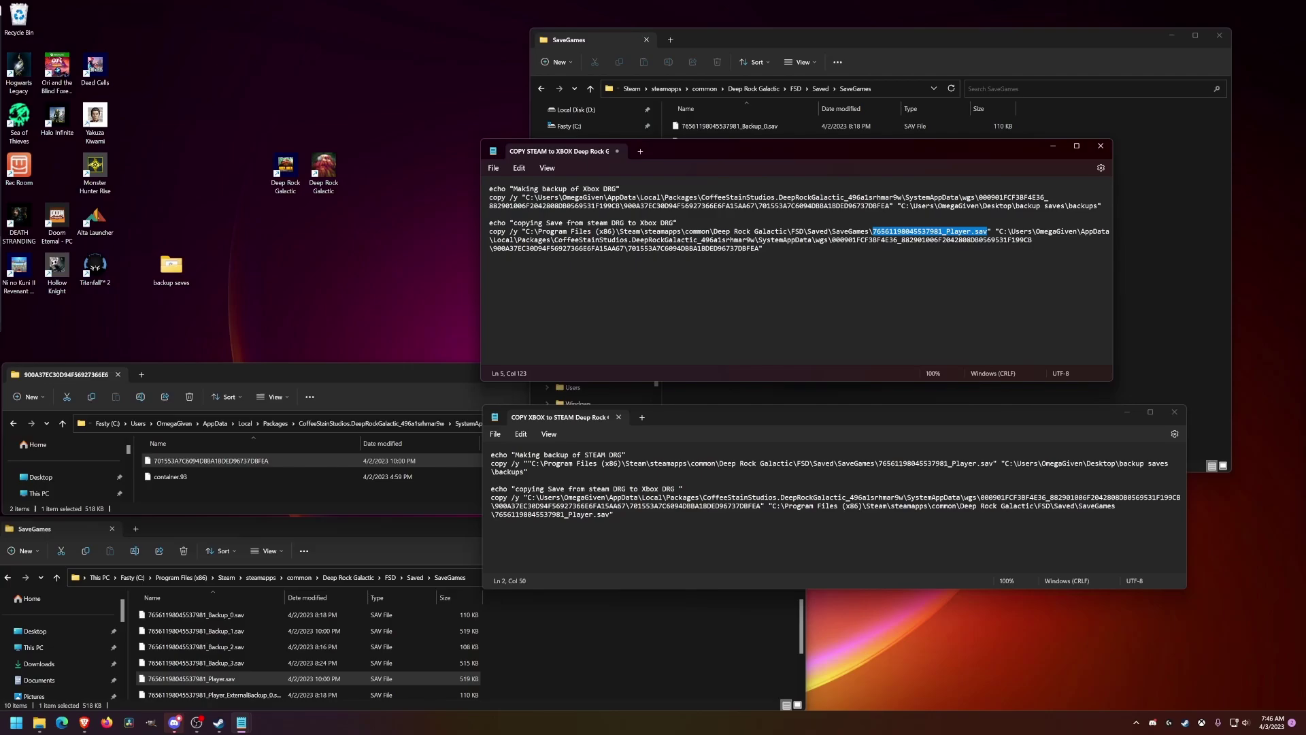
left_click(996, 232)
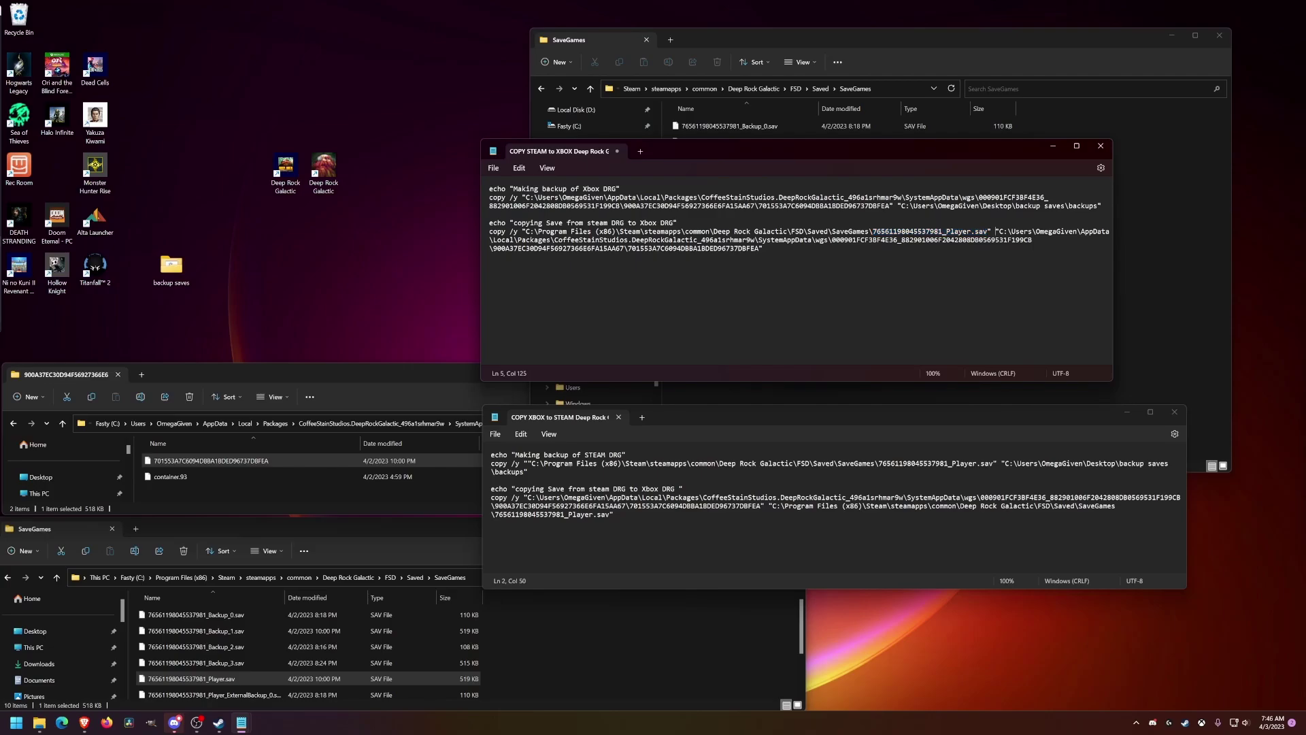
Step: Examine the copy command's Xbox destination path and compare its file name with the source file name in the backup command
left_click_drag(995, 232, 763, 248)
left_click(1007, 240)
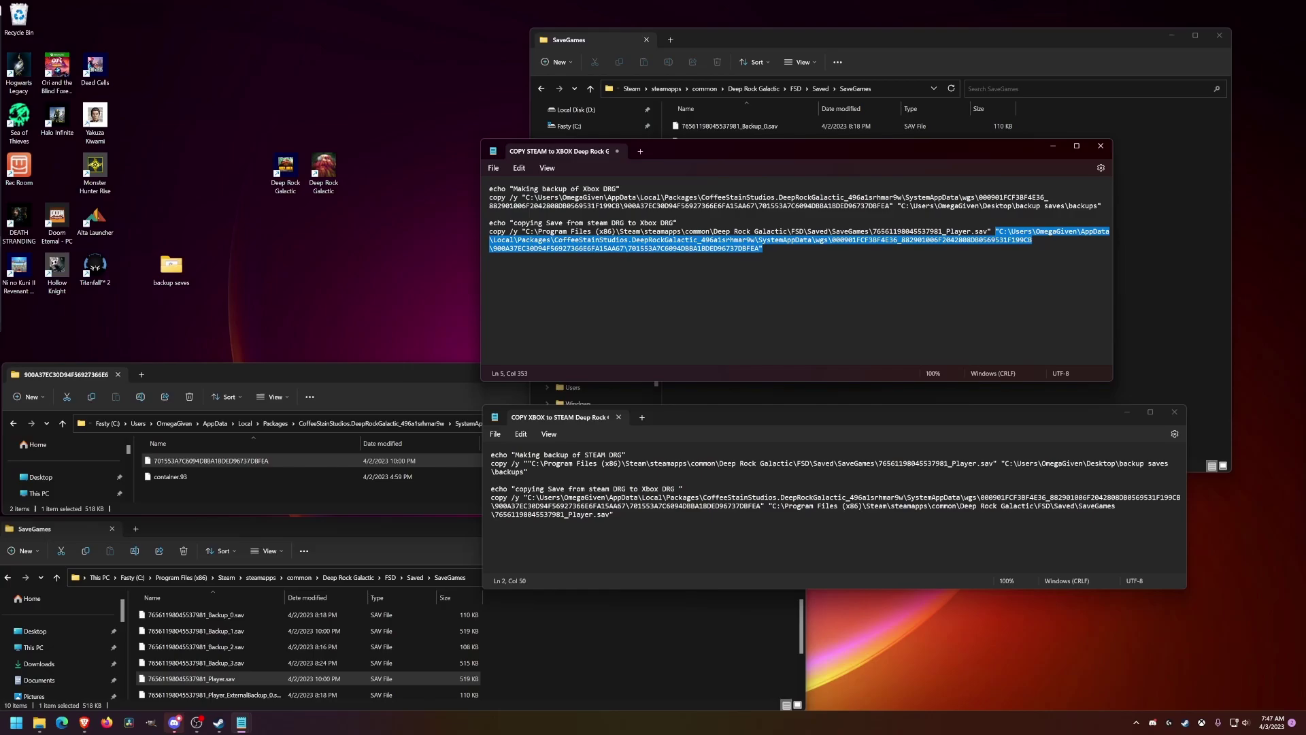
left_click(757, 249)
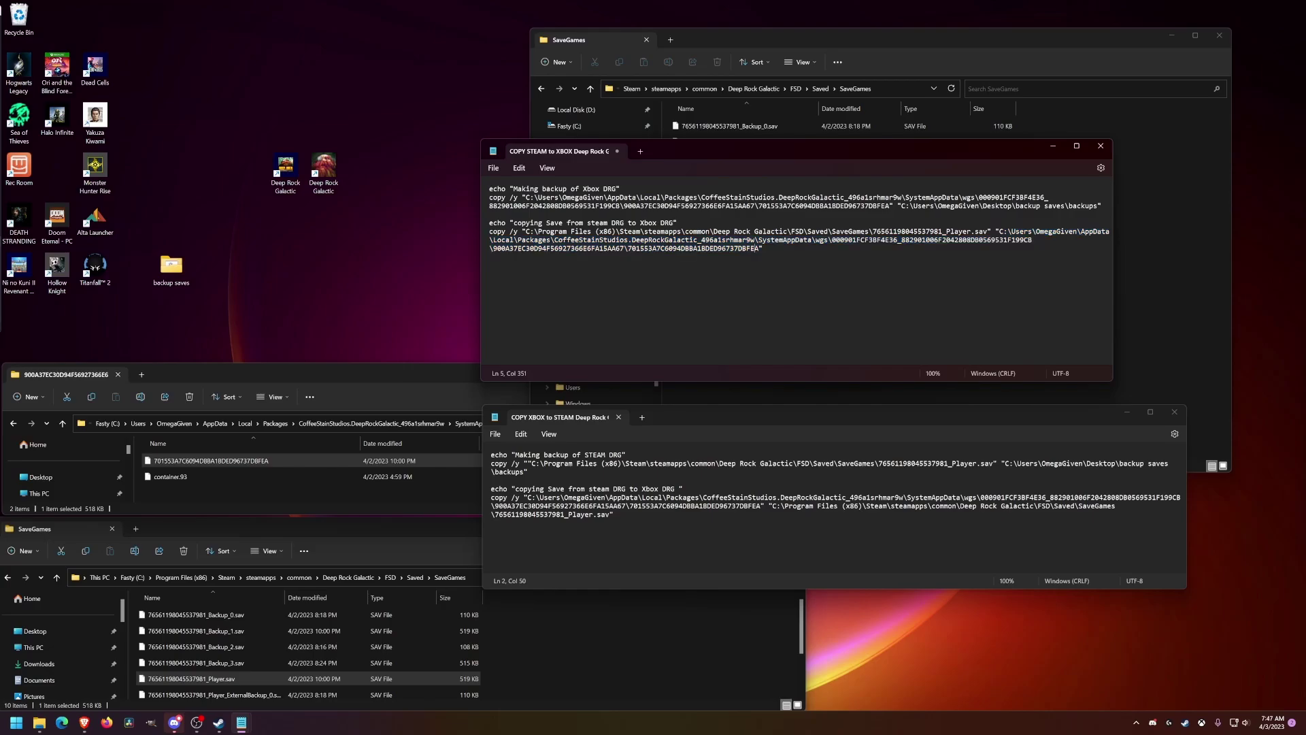
left_click_drag(627, 249, 759, 249)
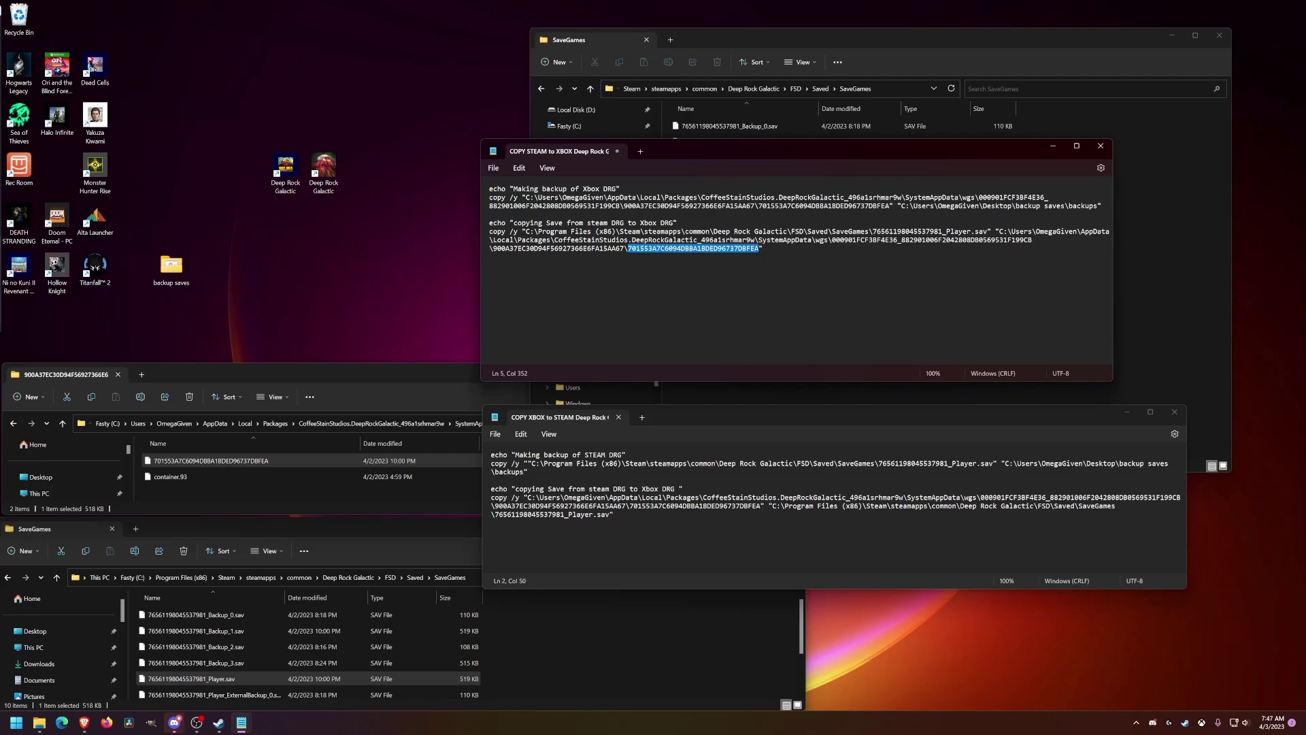
double_click(825, 206)
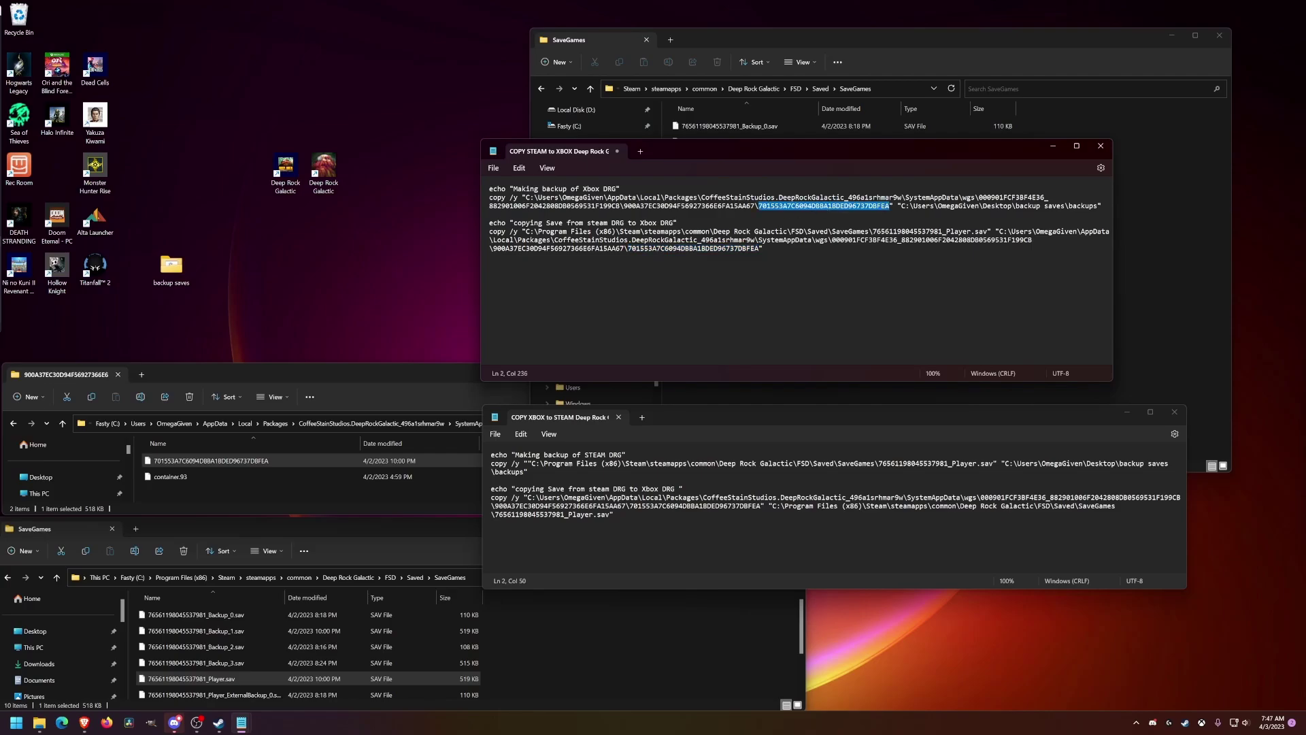
double_click(694, 248)
double_click(785, 205)
double_click(649, 249)
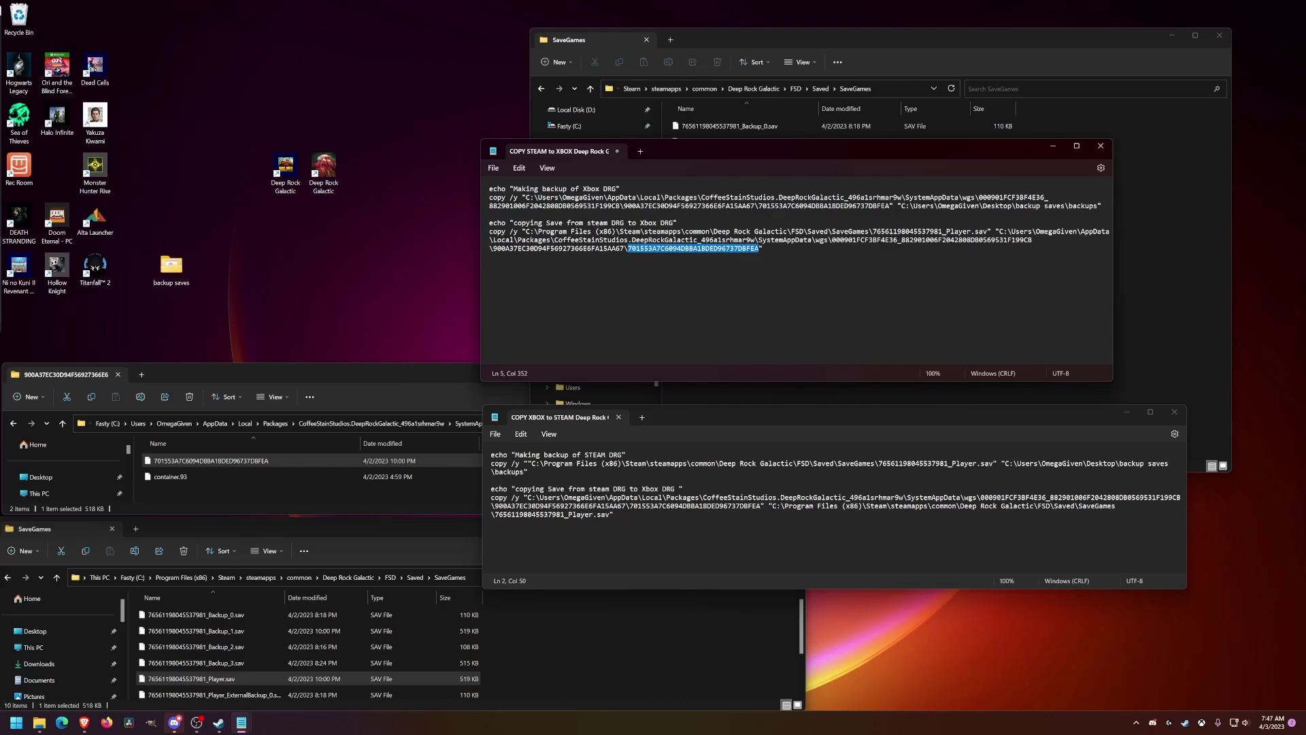
left_click(628, 240)
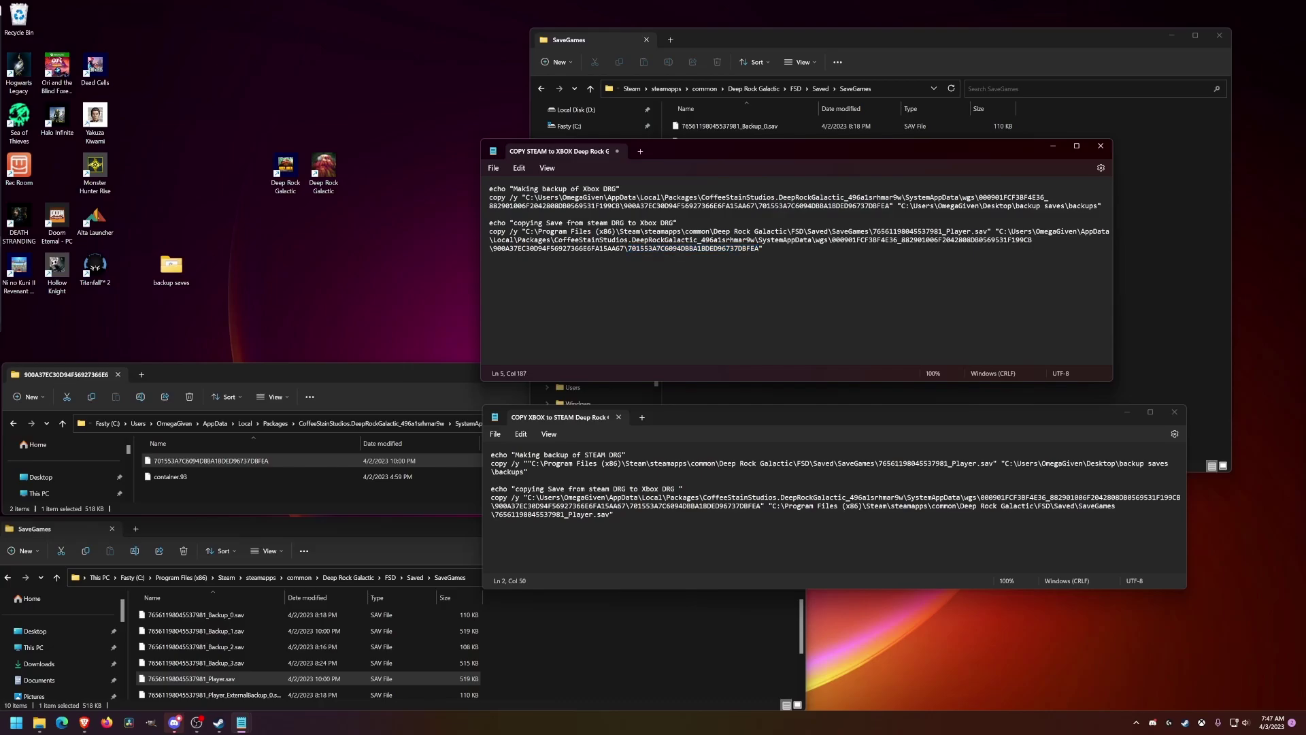
Step: Examine the Steam-to-Xbox copy command from its Steam source path through to the save file name ending its Xbox destination
left_click_drag(864, 232, 489, 231)
left_click_drag(673, 248, 657, 222)
left_click(683, 248)
key("ctrl+a")
left_click(629, 248)
Step: Bring the Xbox-to-Steam script forward and examine its backup command's Steam source path and backups destination
left_click(714, 418)
key("ctrl+a")
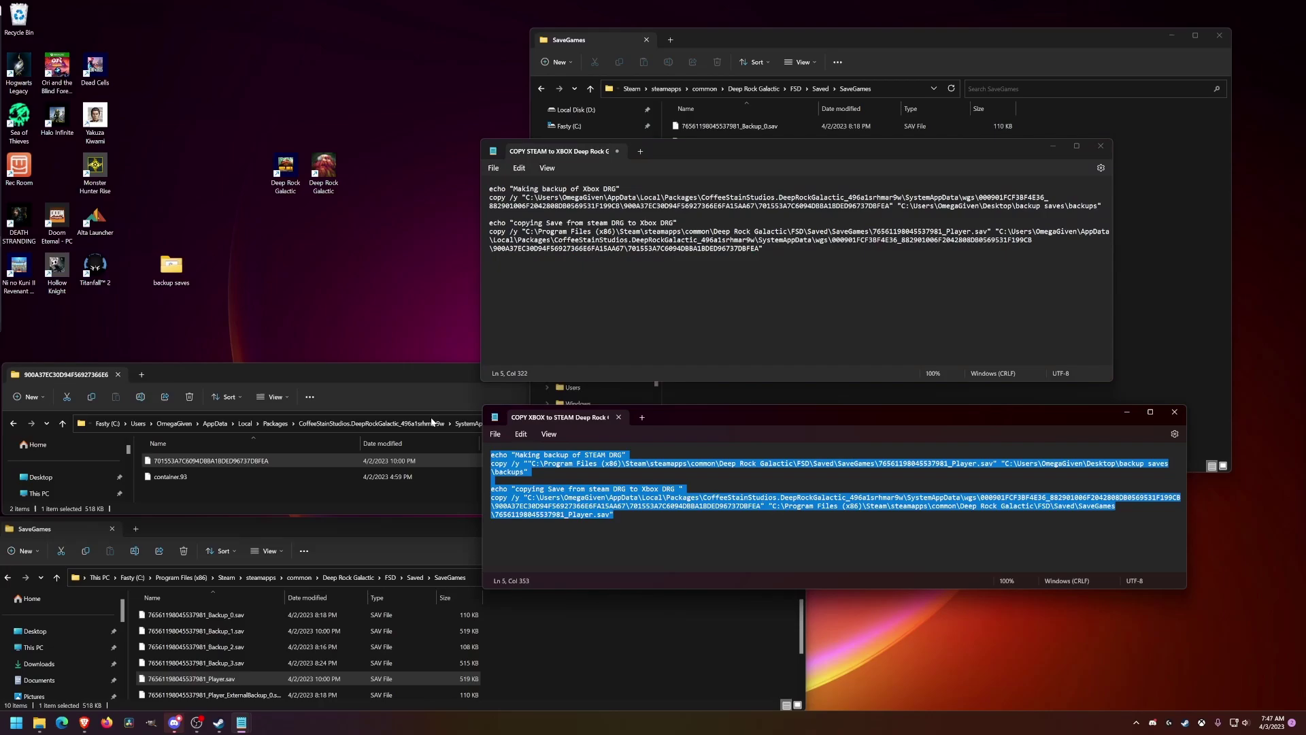
left_click_drag(714, 418, 698, 288)
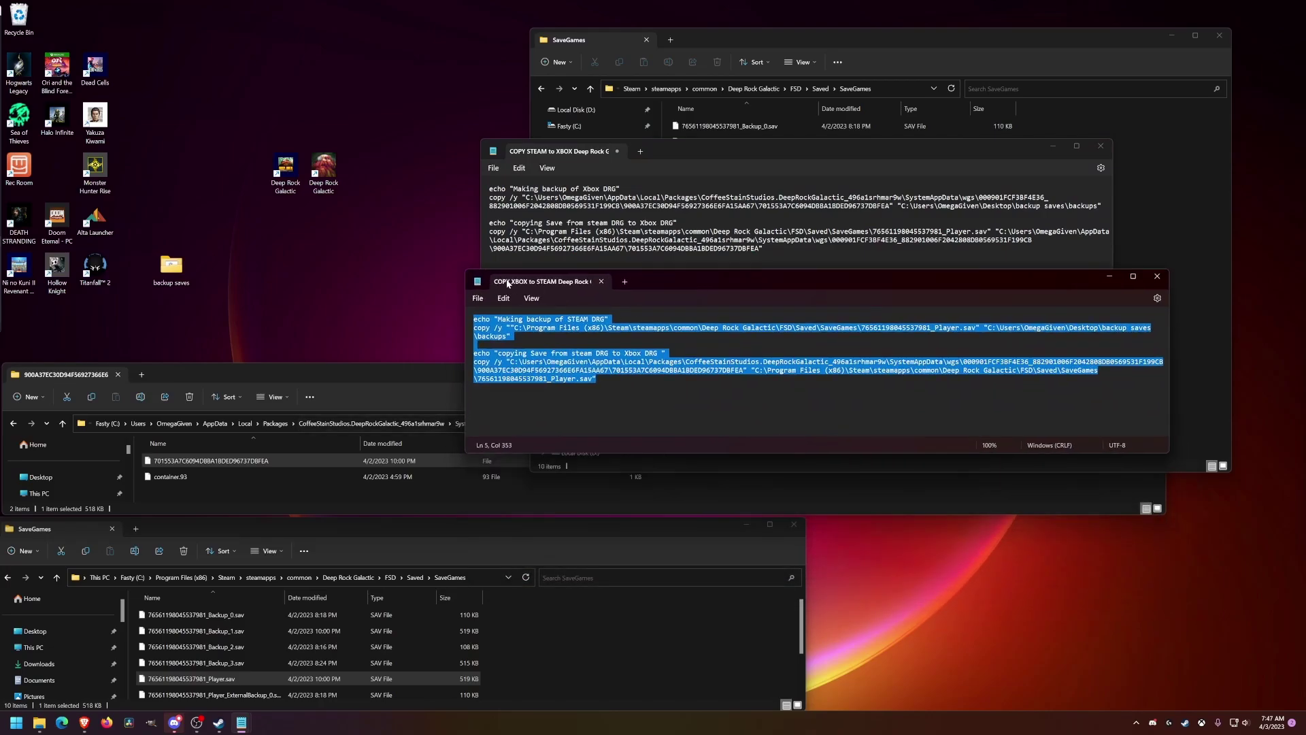
left_click(512, 336)
left_click_drag(499, 328, 980, 327)
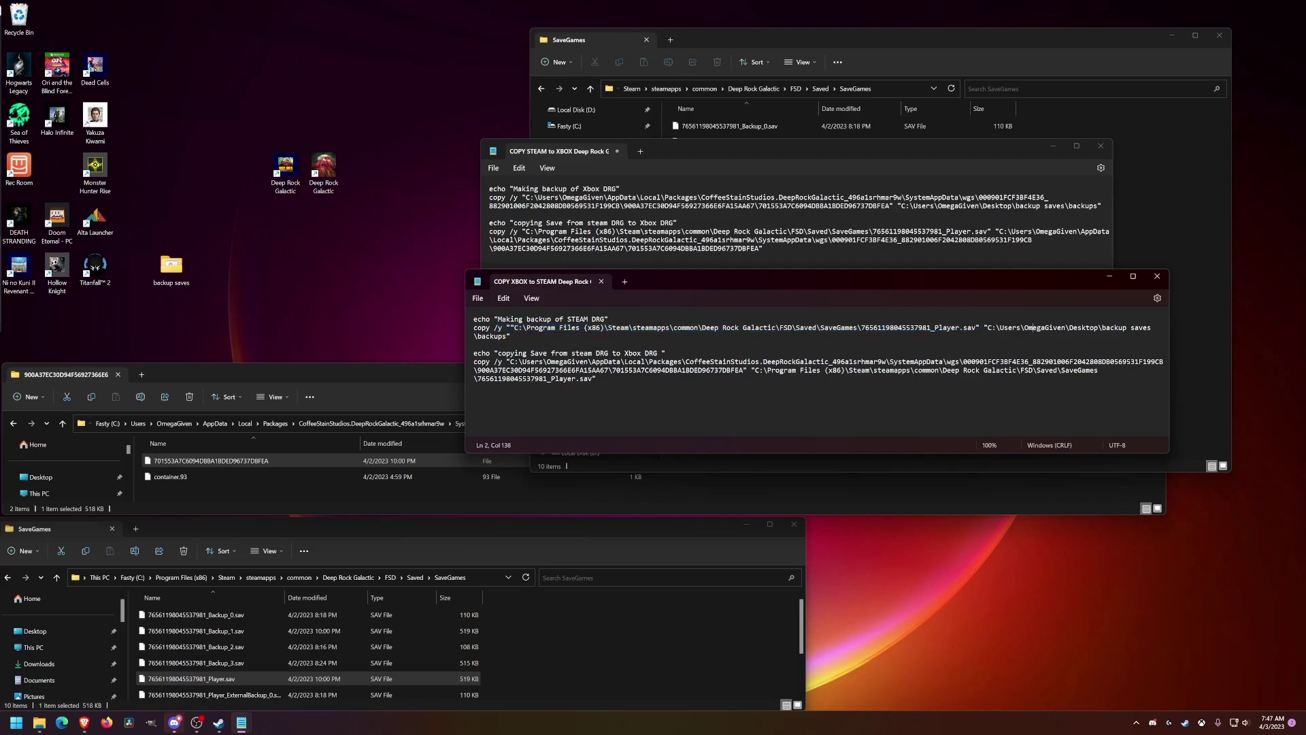
left_click_drag(1008, 328, 504, 344)
left_click(511, 336)
Step: Examine the Xbox-to-Steam copy command's Xbox source path and its Steam destination down to the _Player.sav file
left_click_drag(473, 361, 902, 361)
left_click(522, 361)
left_click_drag(784, 362, 592, 379)
double_click(716, 371)
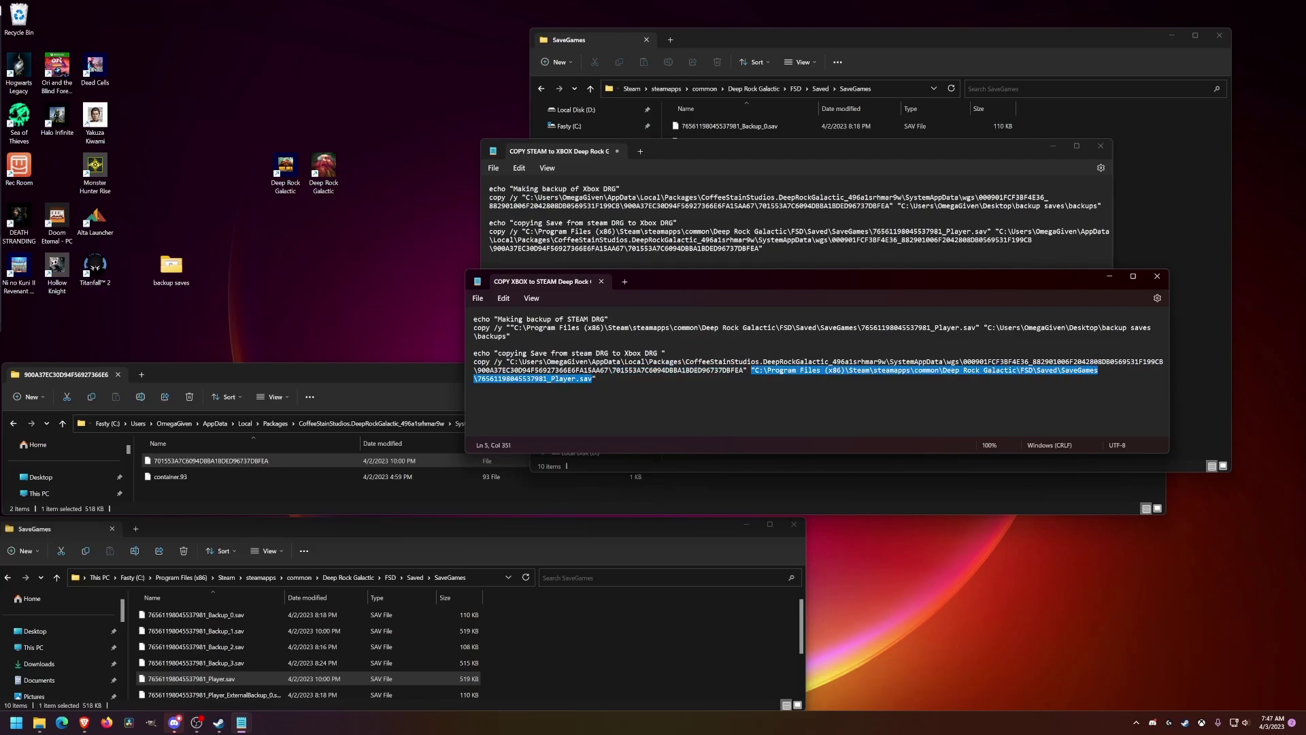
left_click(591, 378)
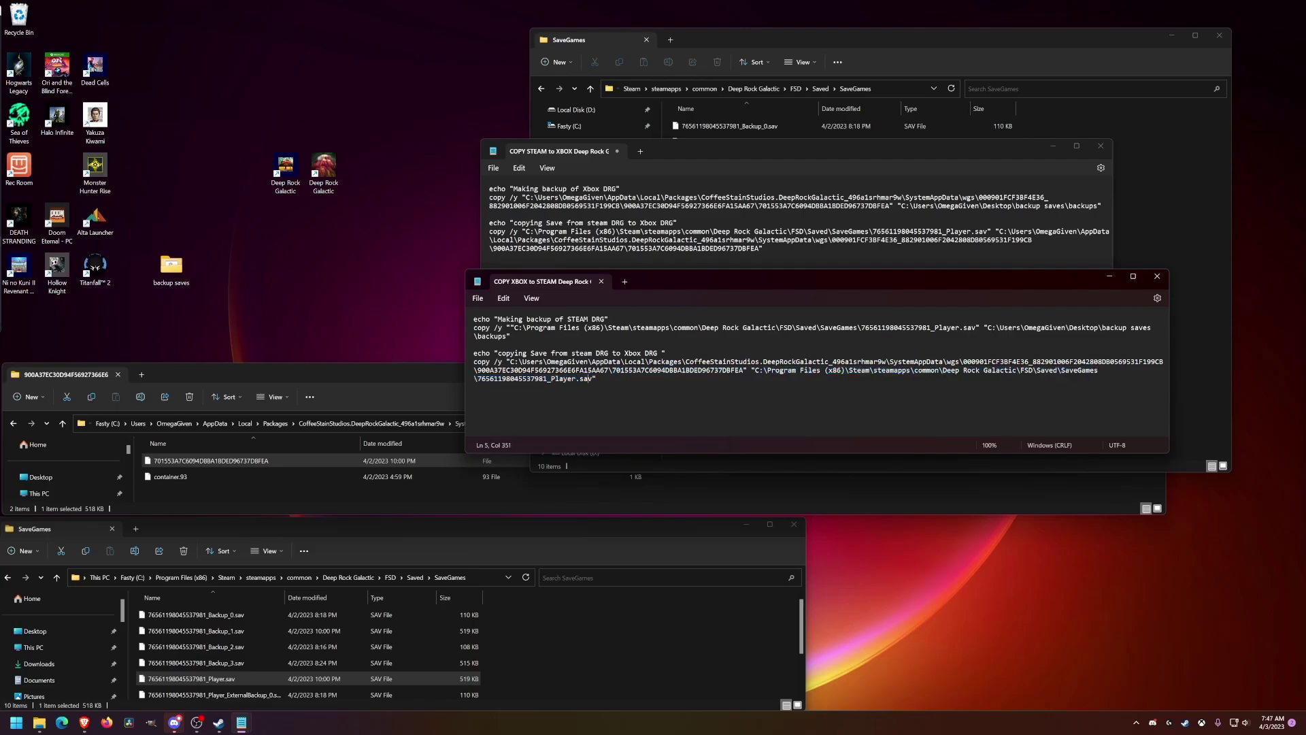
left_click_drag(591, 378, 474, 379)
Step: Reposition the Xbox-to-Steam script window below the Steam-to-Xbox script so that both scripts can be read
left_click_drag(482, 319, 596, 378)
key("ctrl+a")
left_click_drag(741, 284, 753, 353)
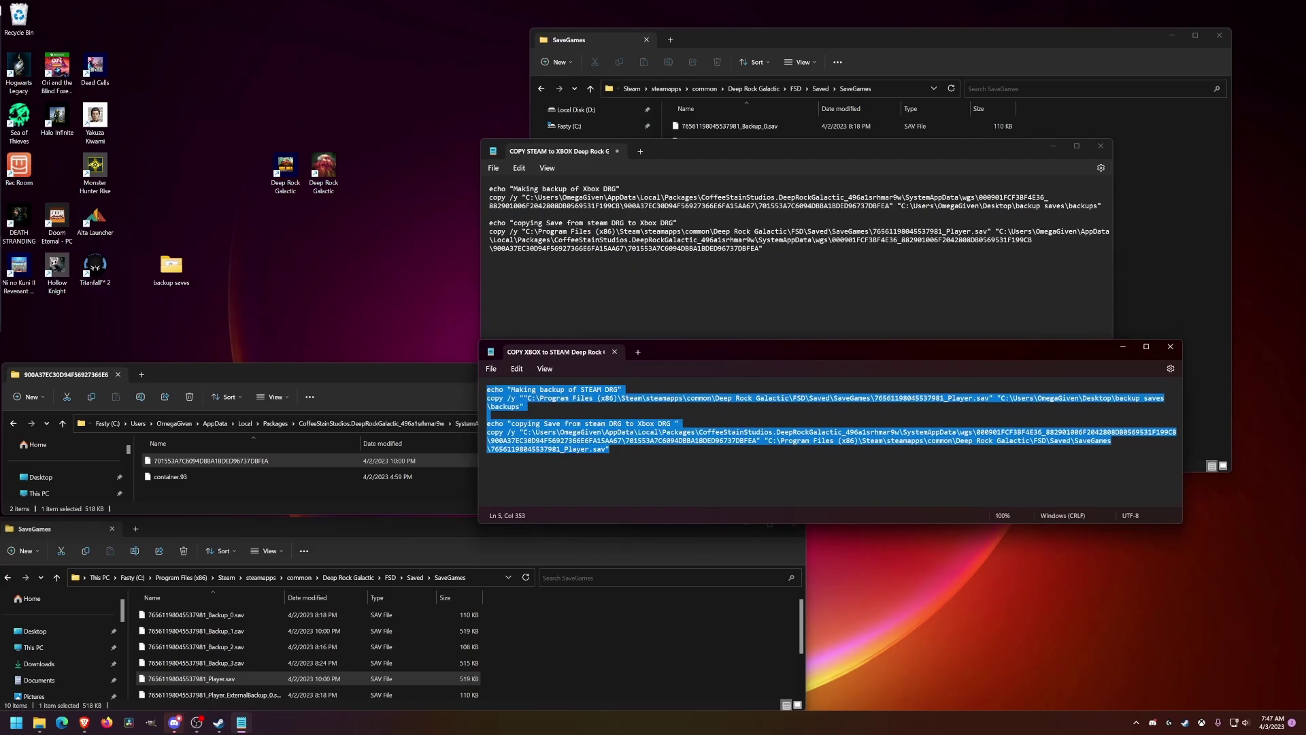
Step: Examine the user folder, Xbox save folder and save file names in the Xbox-to-Steam copy command's paths
triple_click(572, 440)
left_click(572, 440)
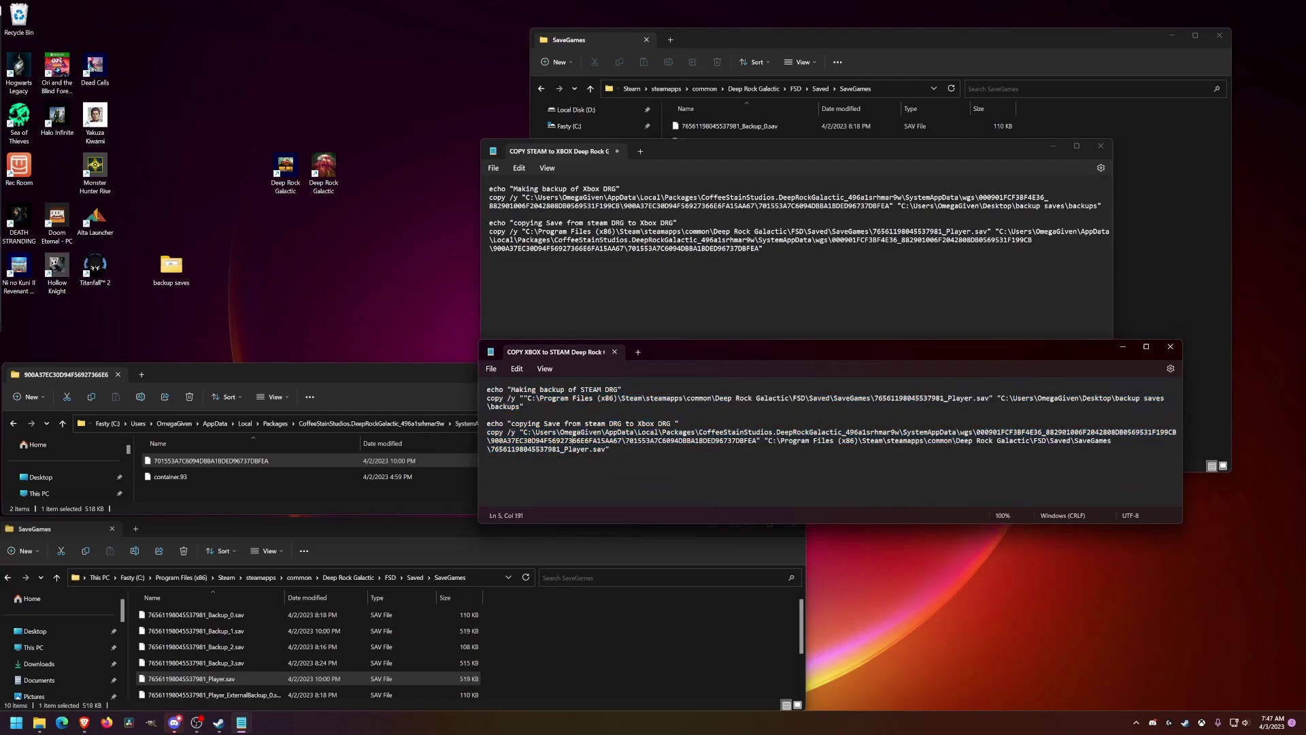
double_click(594, 443)
left_click(610, 449)
double_click(678, 440)
double_click(556, 440)
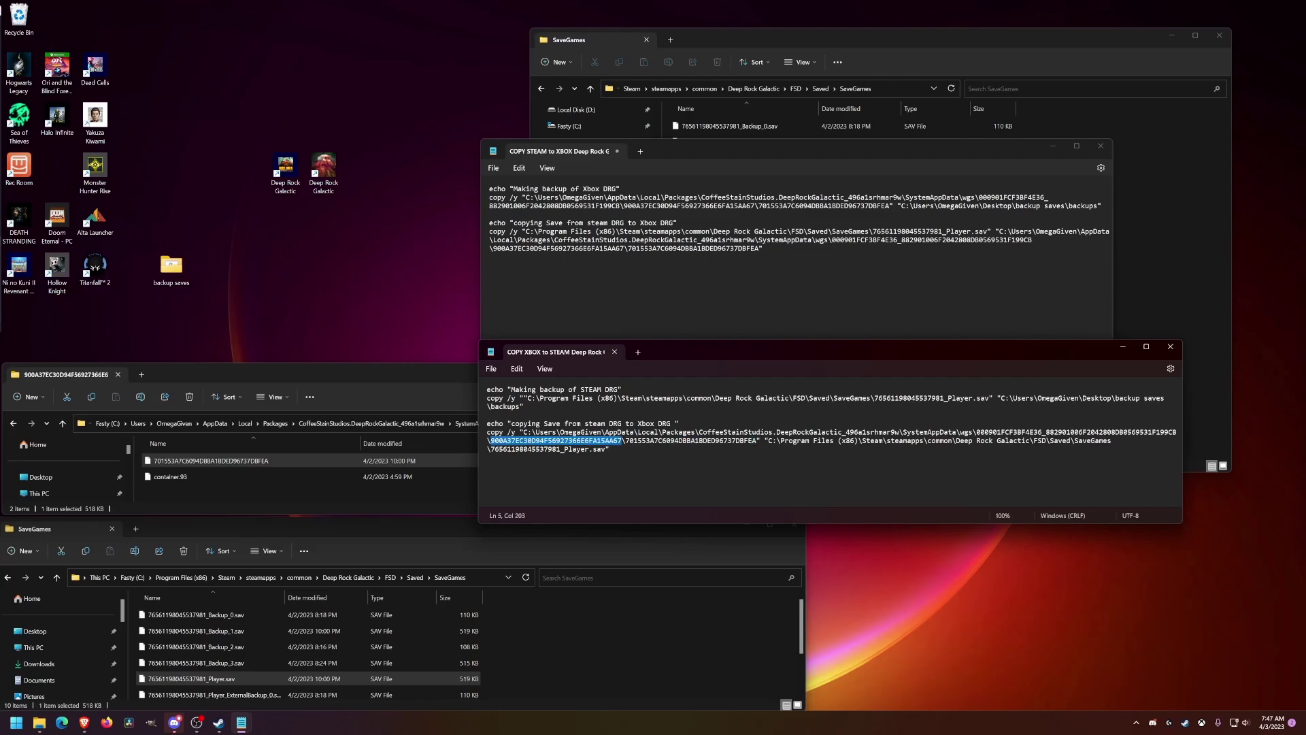
double_click(525, 449)
left_click(525, 449)
double_click(556, 440)
left_click(695, 440)
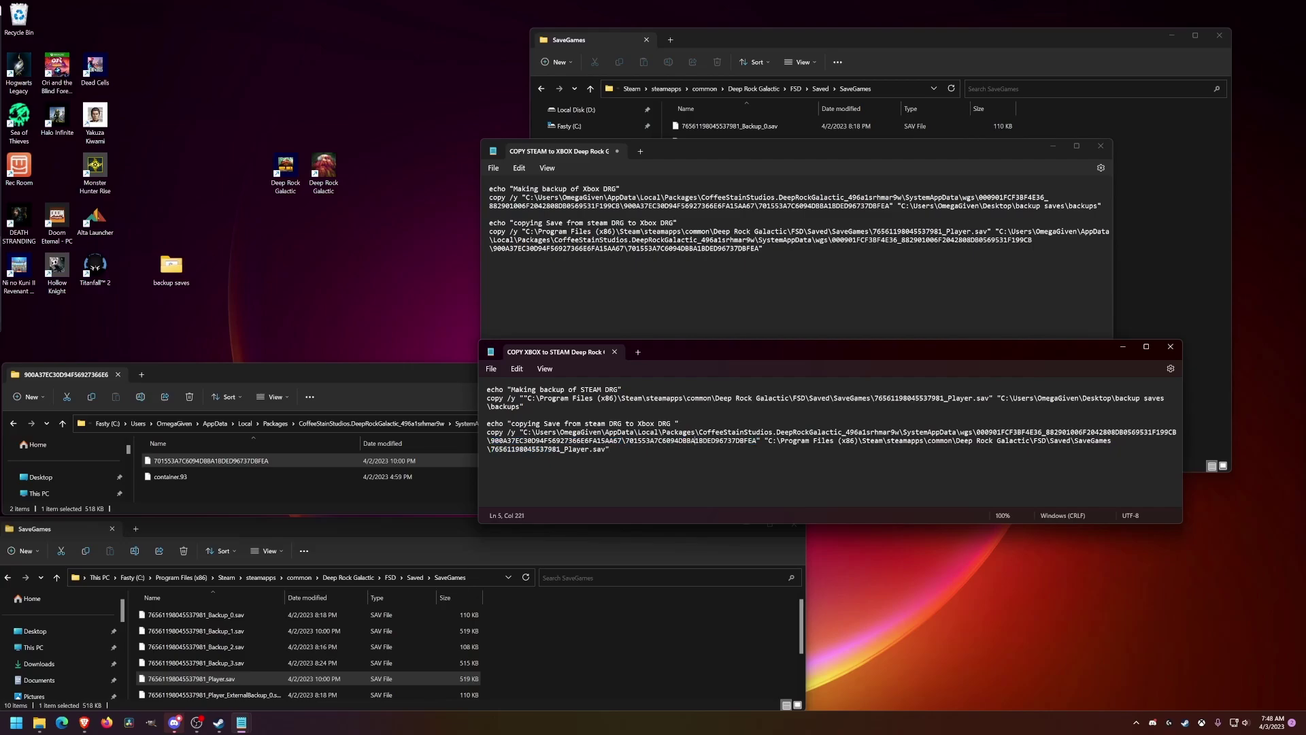
double_click(695, 441)
left_click(599, 444)
double_click(599, 443)
double_click(580, 432)
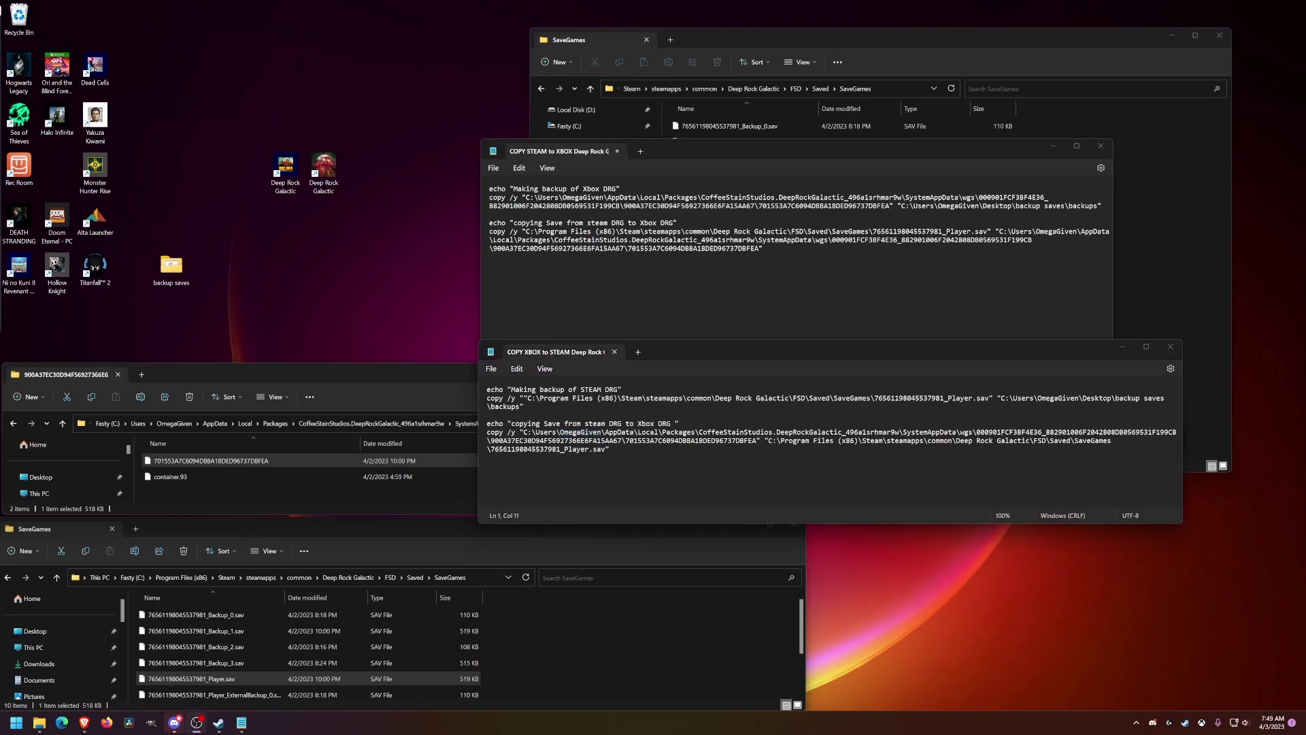
Step: Switch to the Steam-to-Xbox script and examine its backup and copy commands as a whole
key("alt+Tab")
key("ctrl+a")
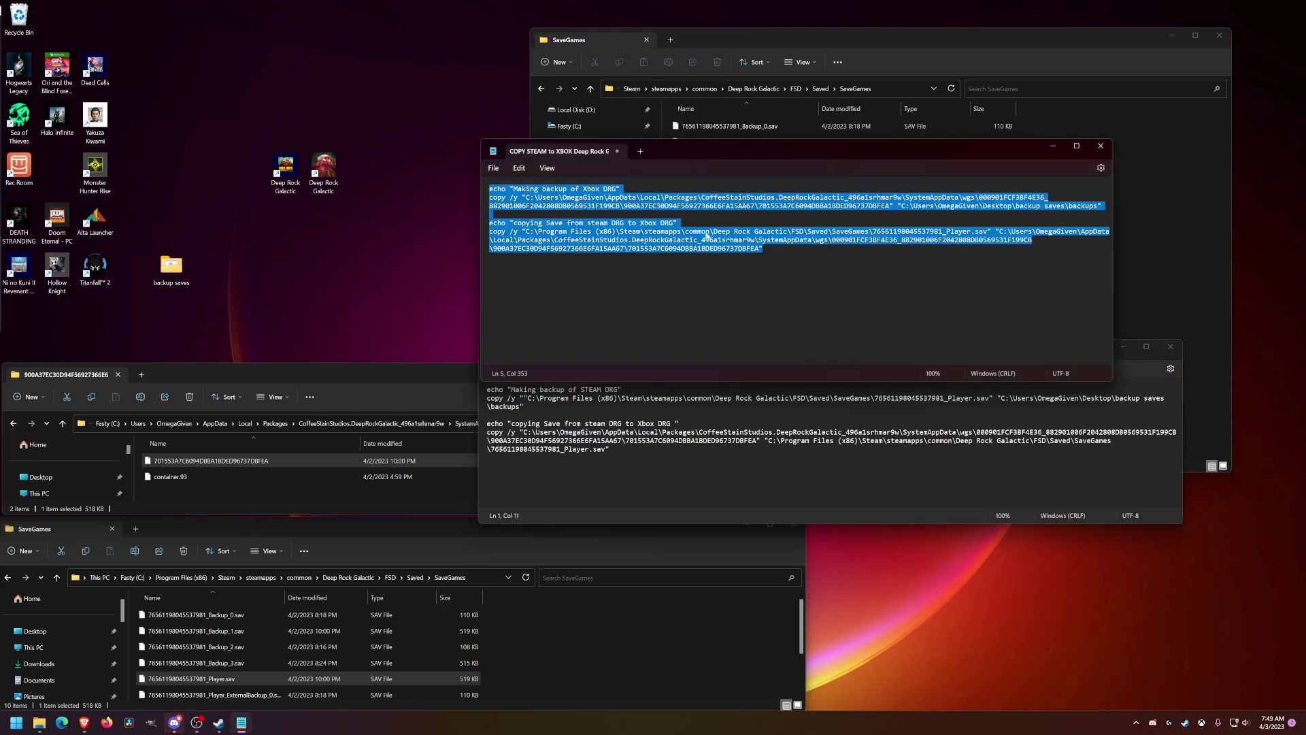
left_click(707, 236)
left_click_drag(809, 249, 489, 189)
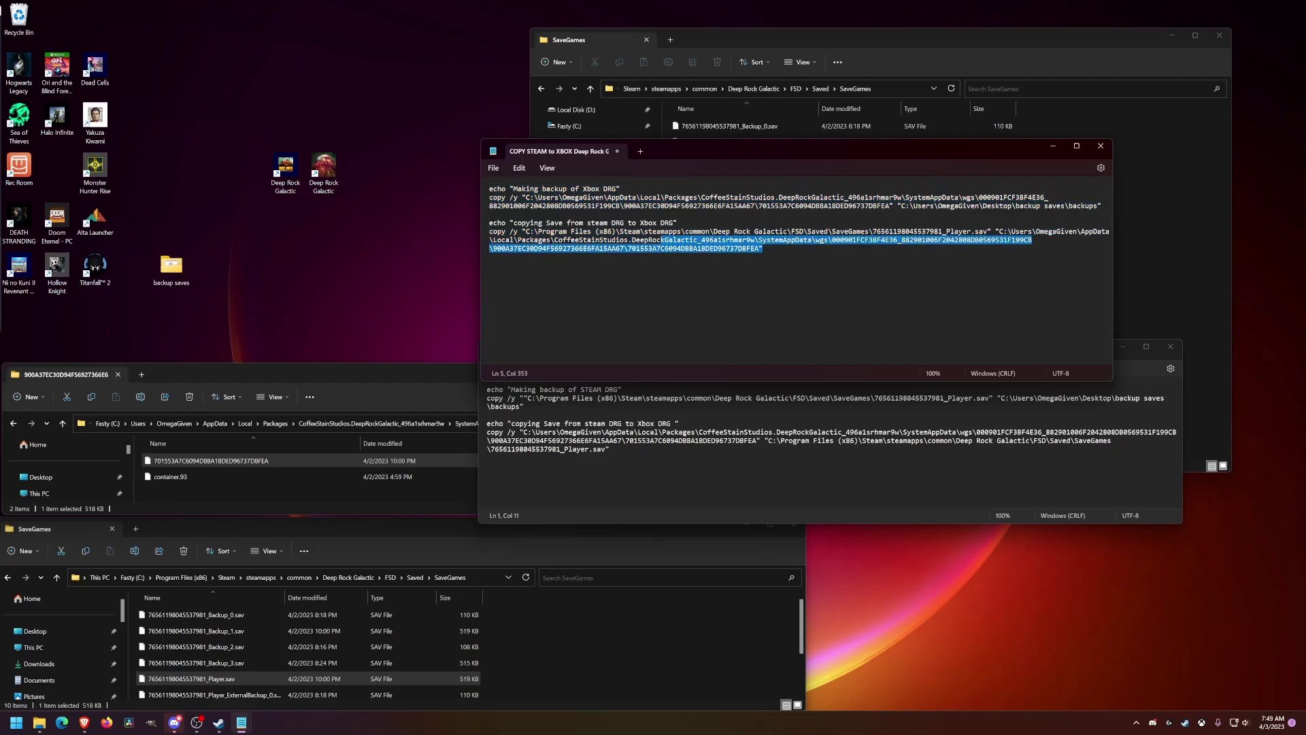
left_click(657, 249)
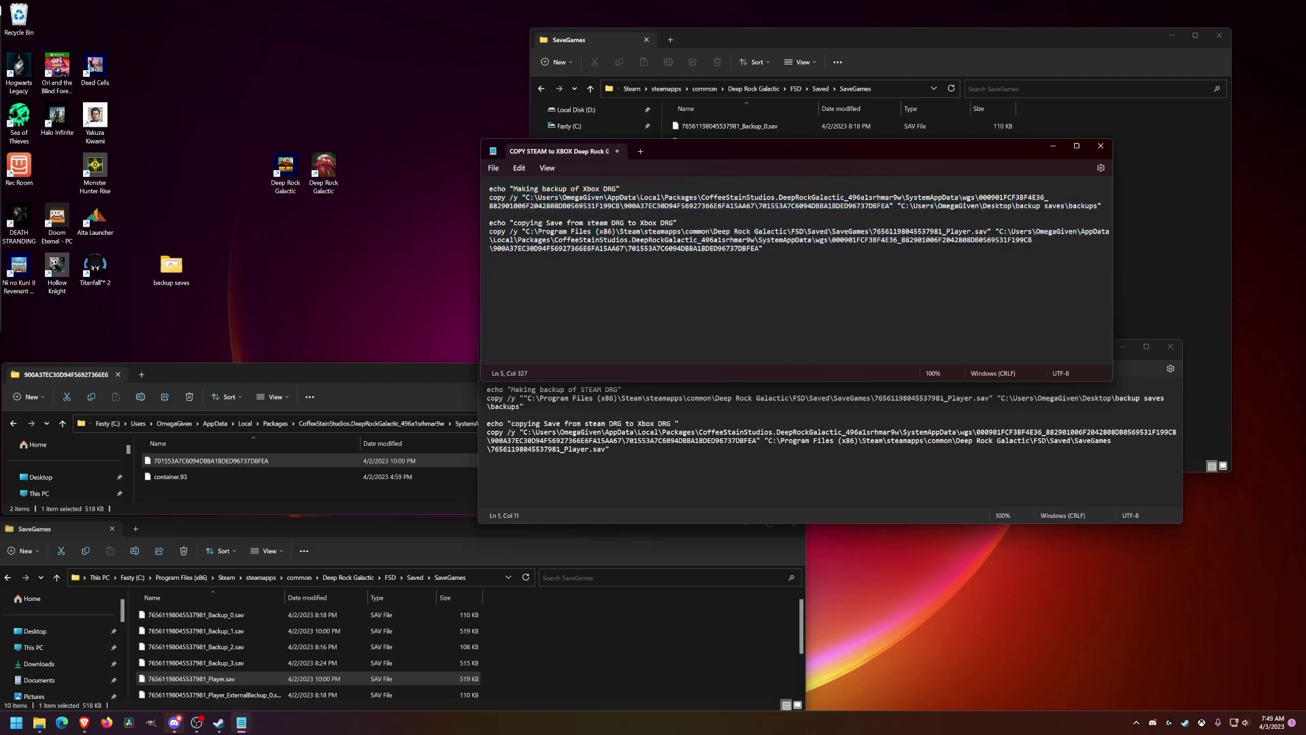
left_click_drag(786, 150, 788, 129)
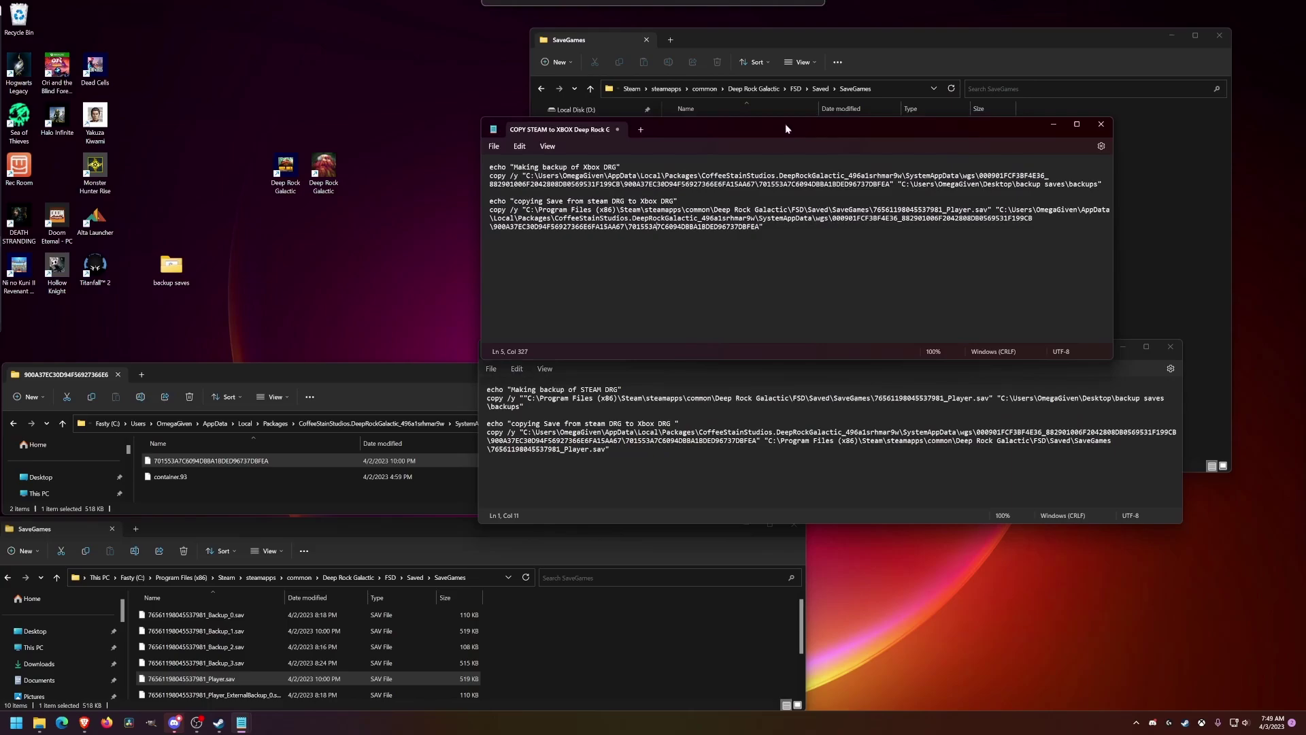
Step: Prepare a Save As of the Steam-to-Xbox script in backup saves with the .bat extension and All files type, and cancel it
left_click(497, 150)
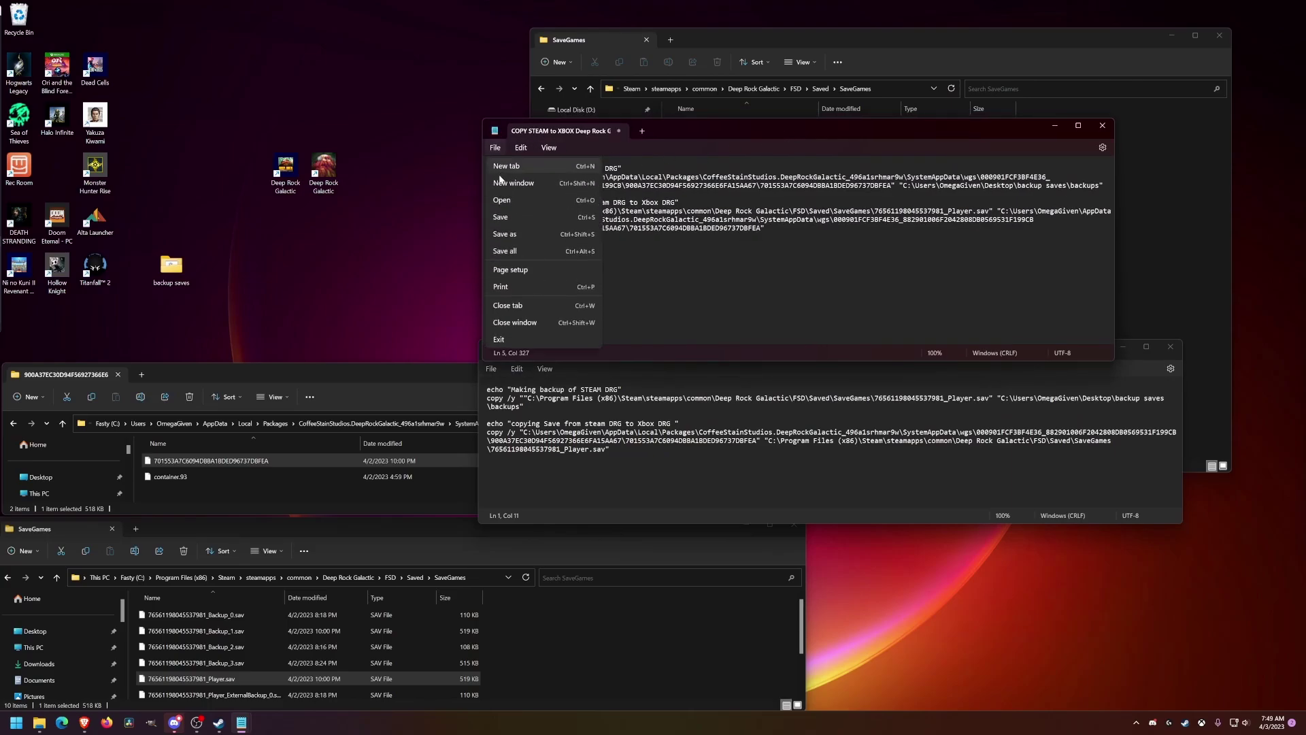
left_click(521, 234)
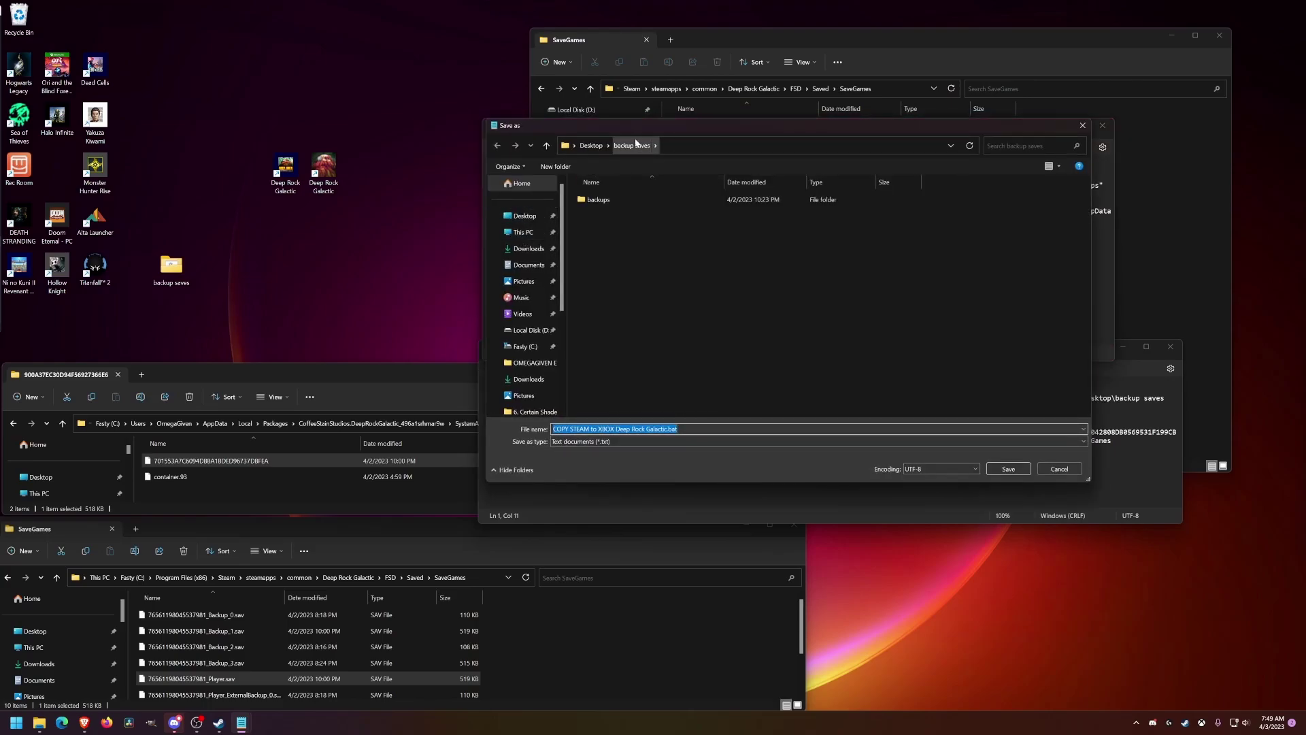
left_click(568, 429)
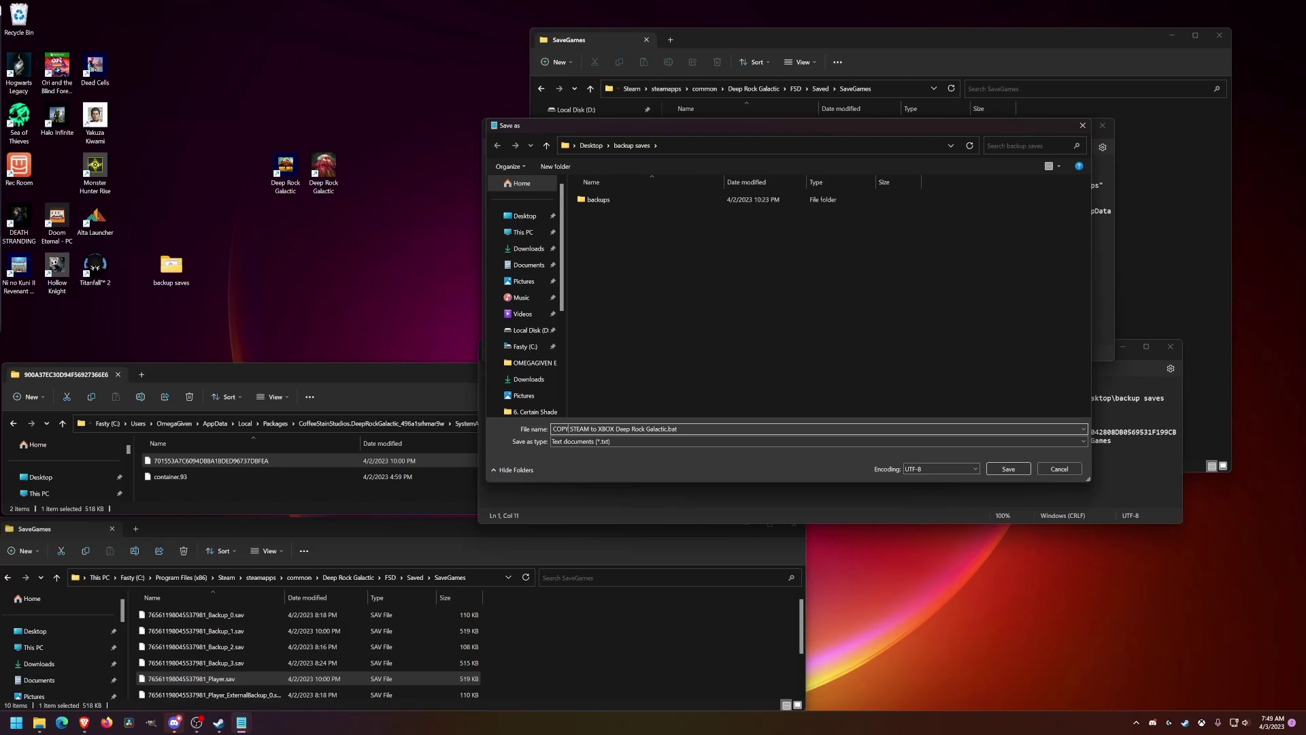
left_click_drag(562, 429, 669, 428)
left_click(678, 428)
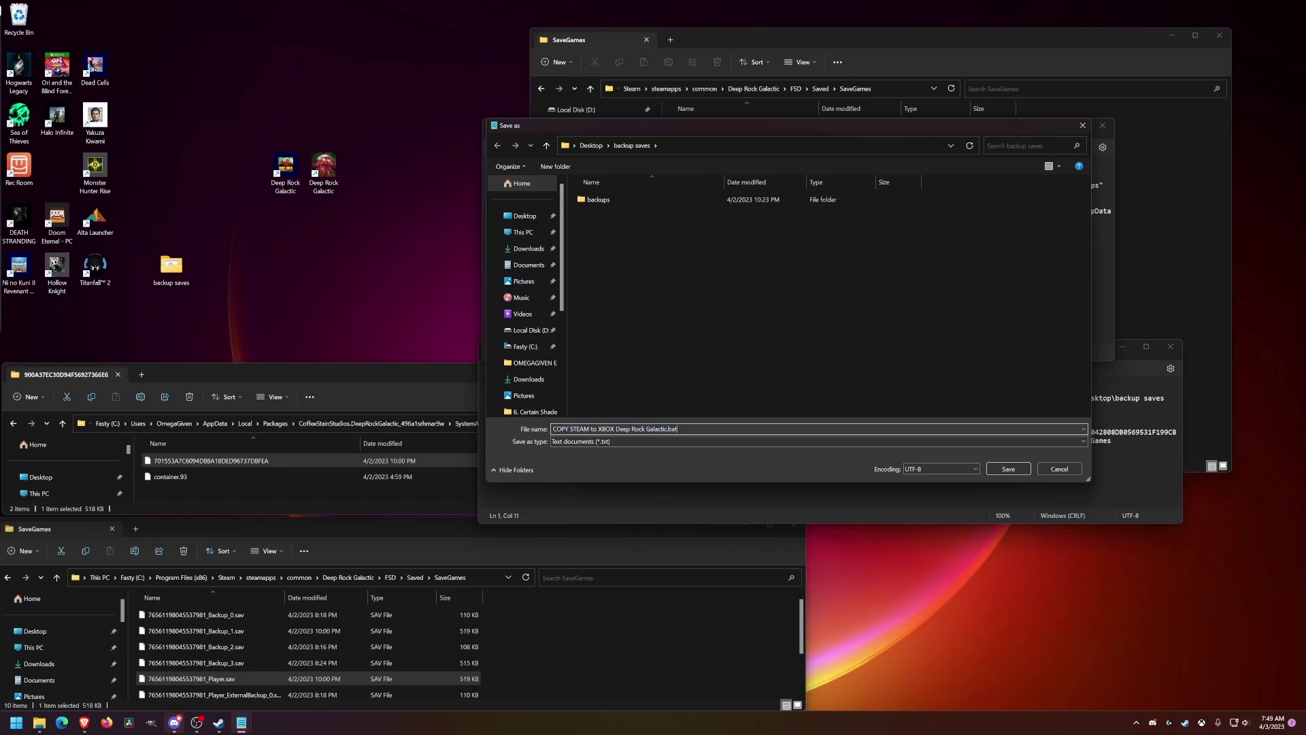
left_click(622, 443)
left_click(613, 460)
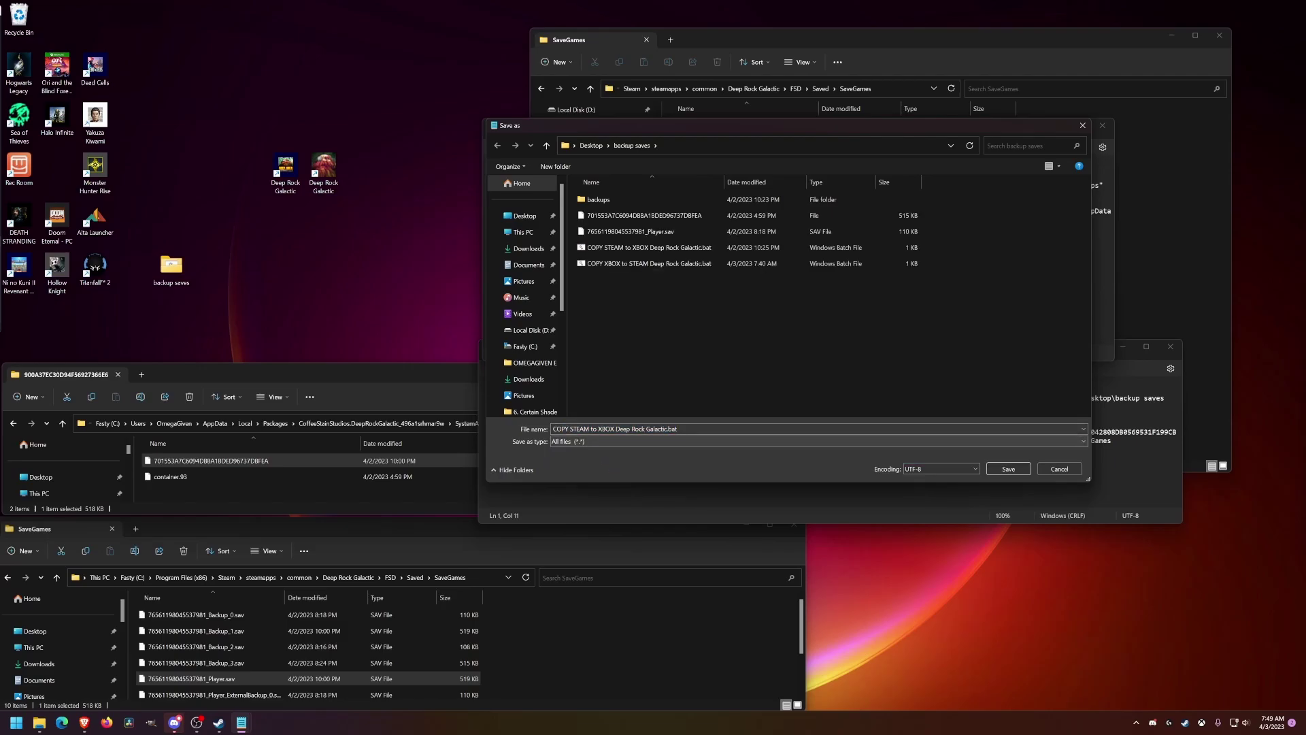
left_click(614, 428)
key("End")
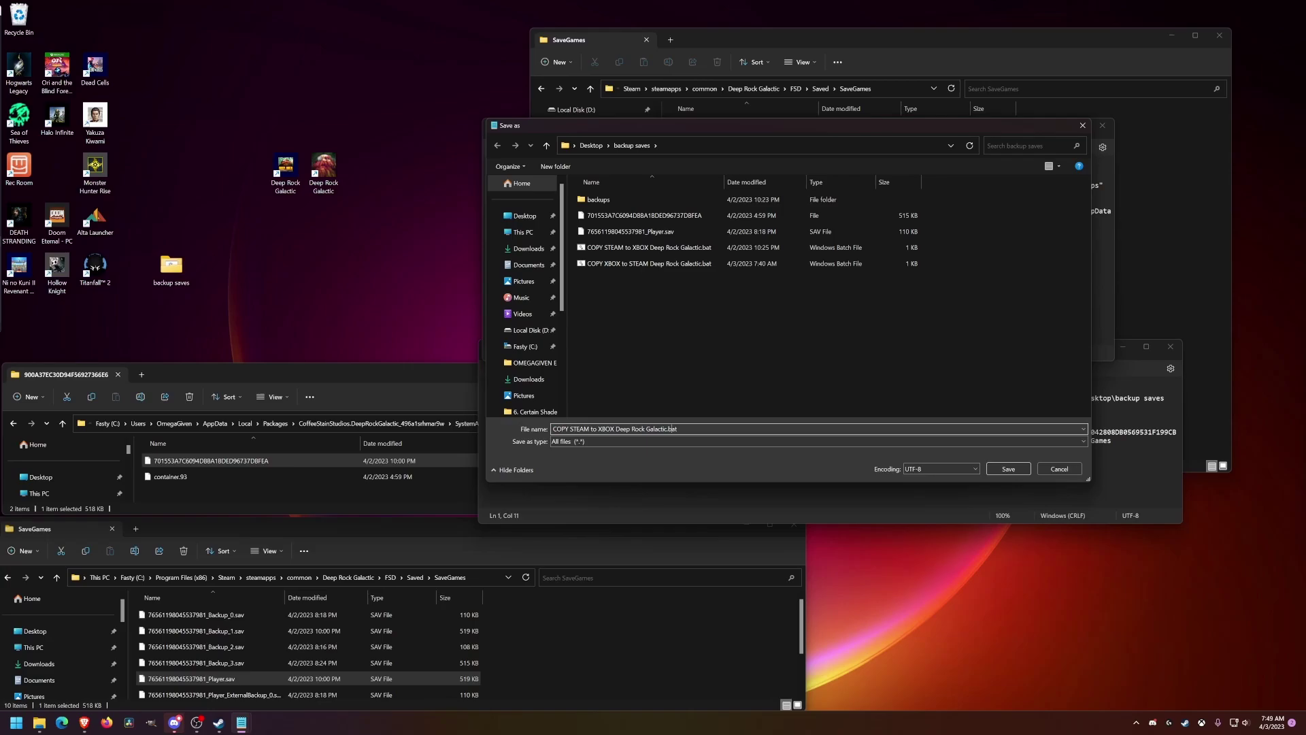
key("shift+Left")
key("shift+Left")
key("shift+Left")
left_click(1058, 469)
Step: Close both batch scripts, saving the changes to the Steam-to-Xbox script
left_click(1102, 125)
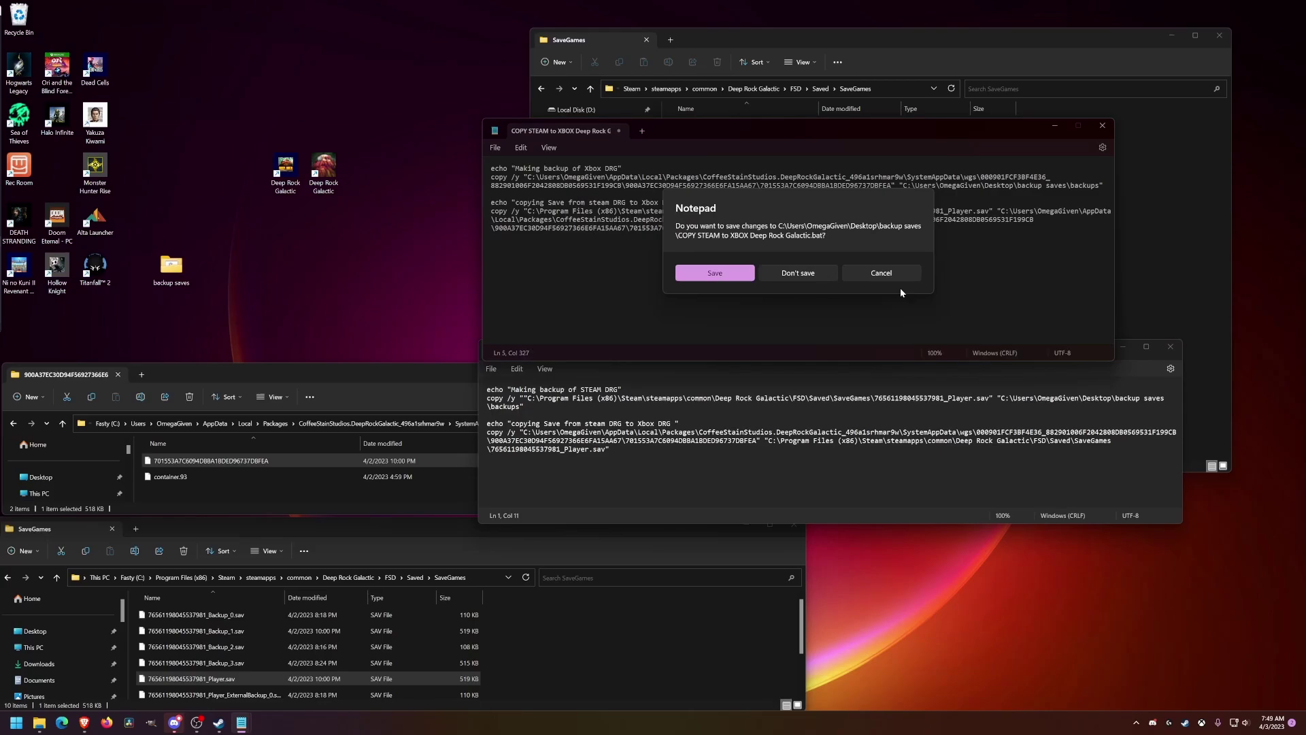
left_click(803, 275)
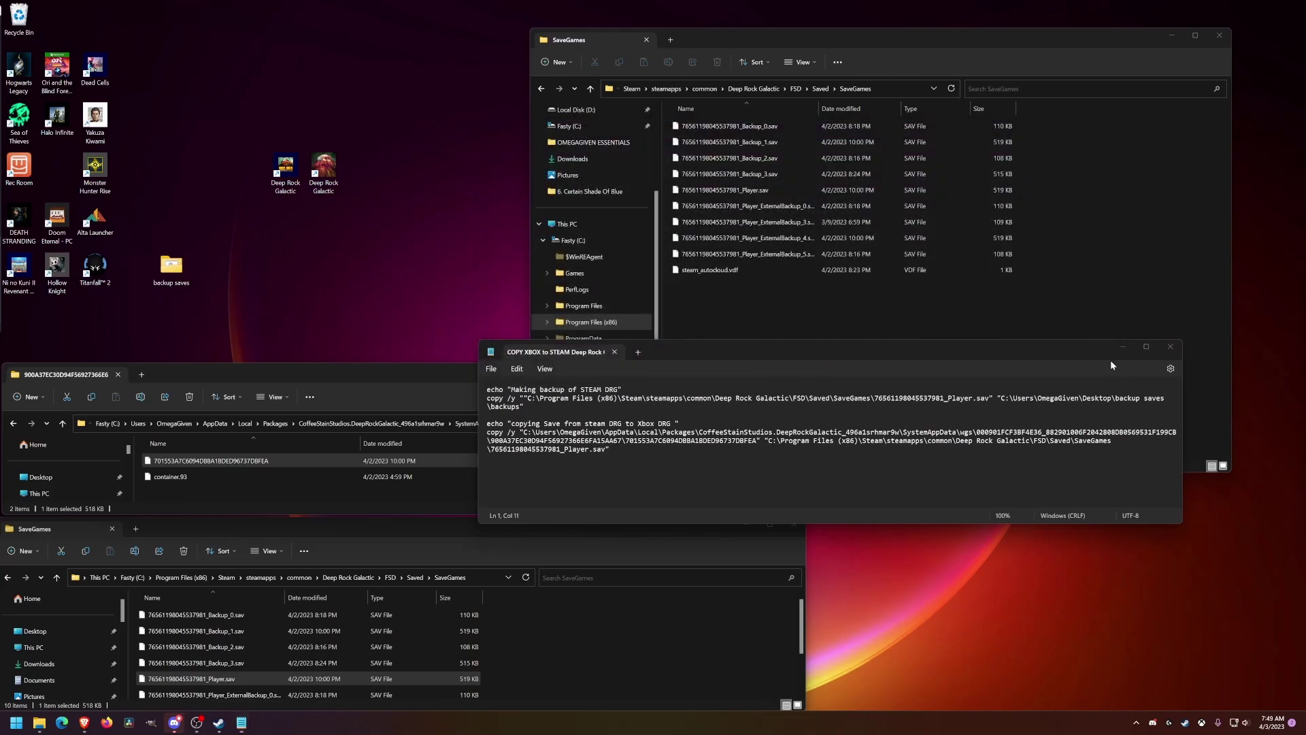
left_click(1171, 347)
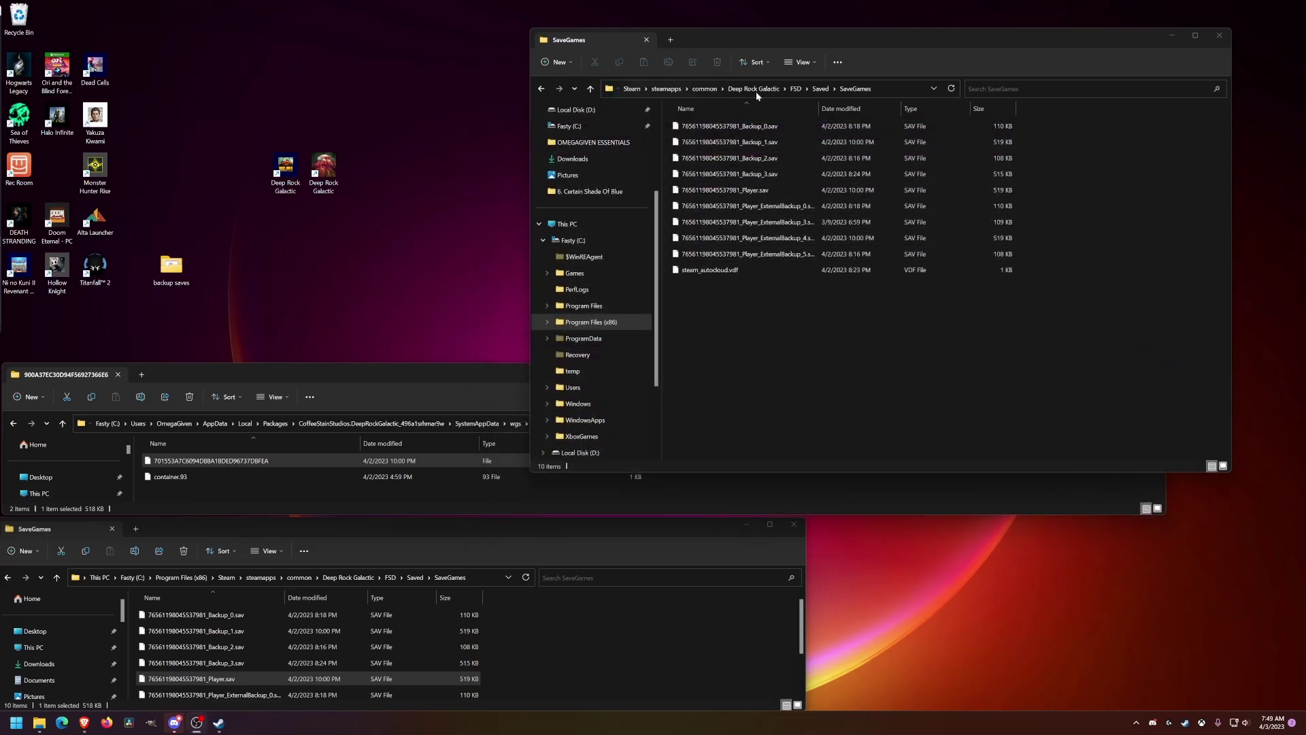
Step: Open the backup saves folder on the Desktop in the SaveGames Explorer window
left_click_drag(769, 42, 724, 113)
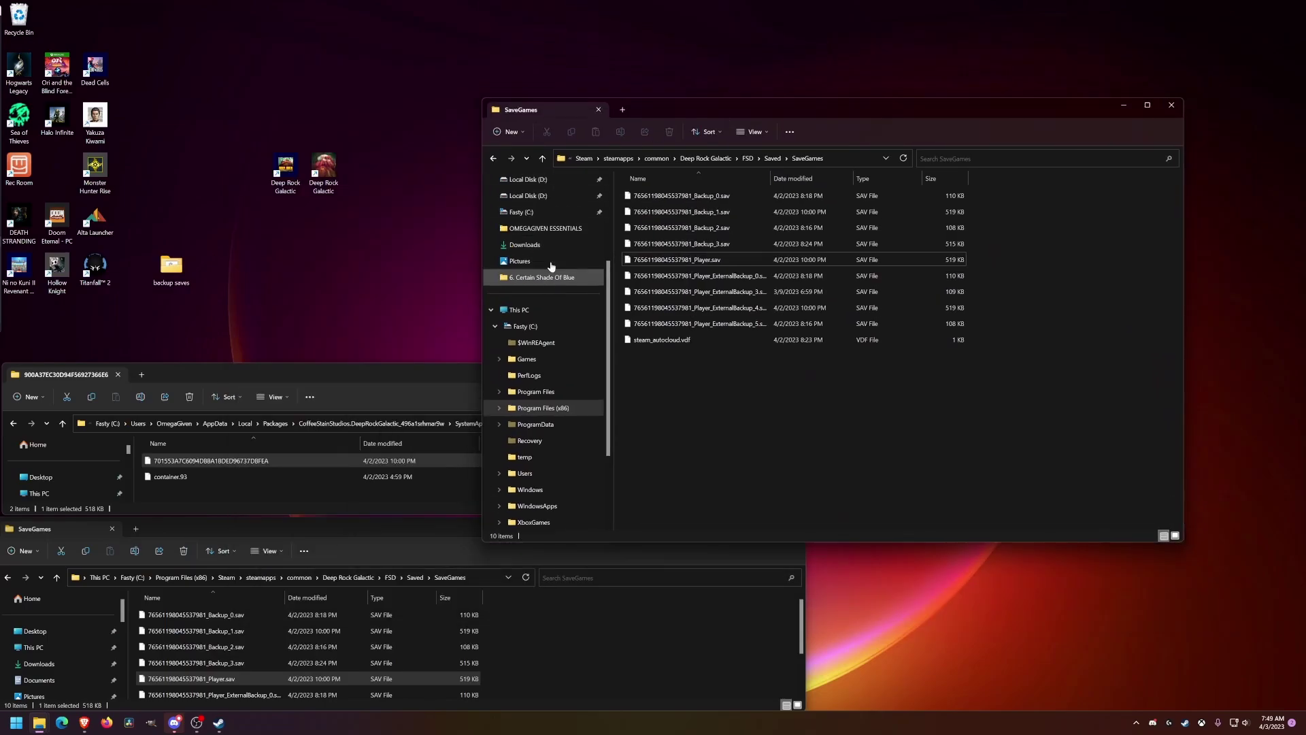
scroll(551, 266, "up", 3)
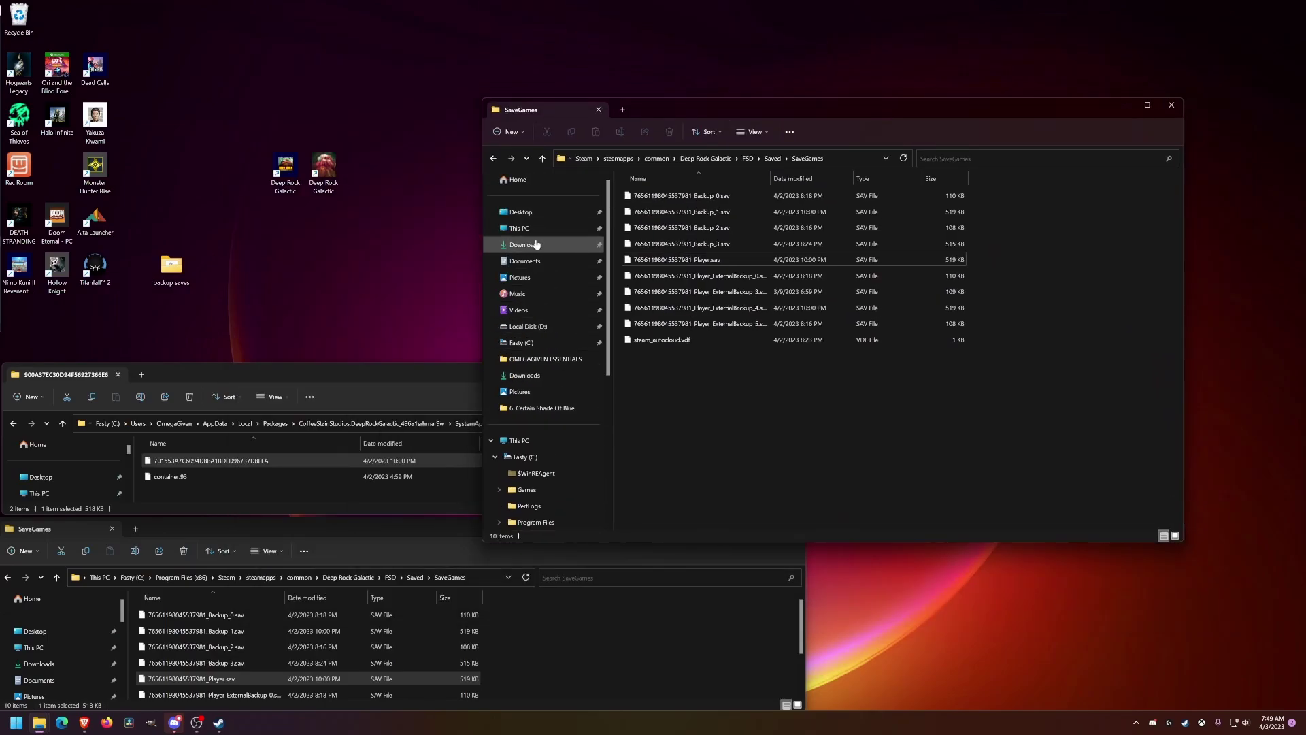
left_click(534, 212)
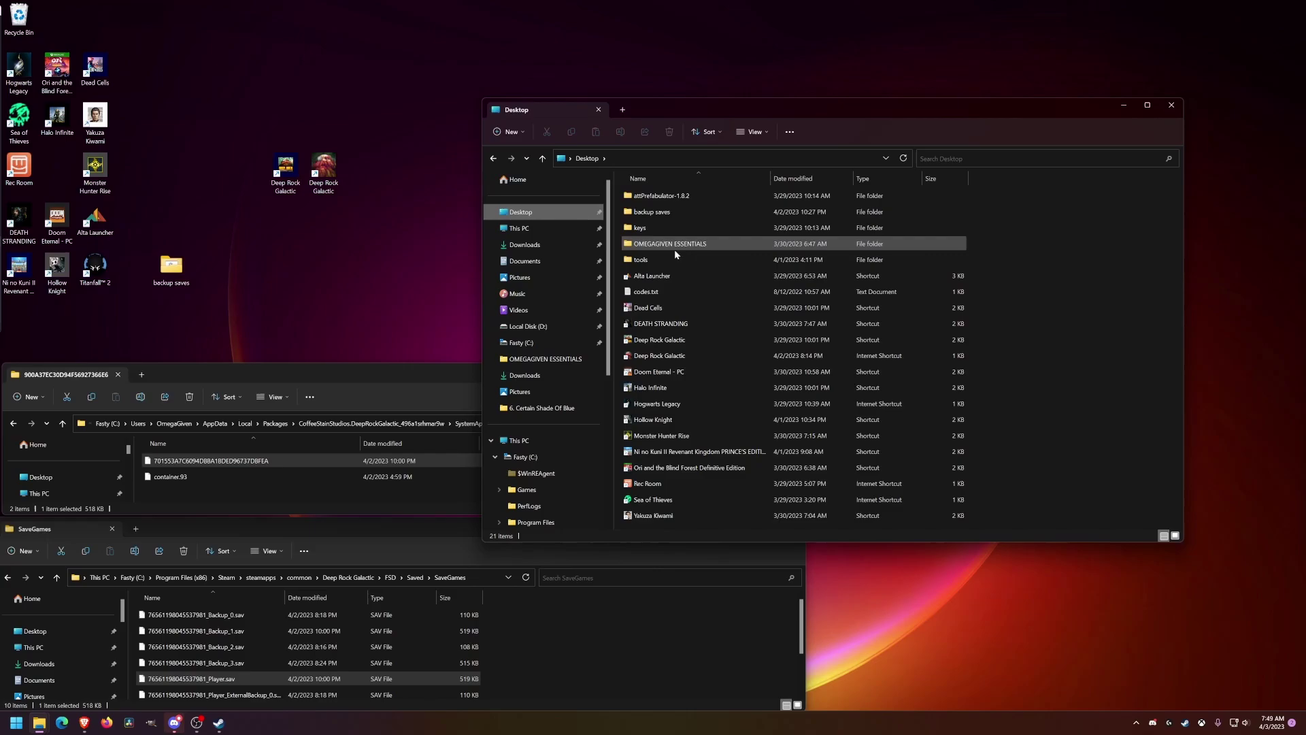
double_click(663, 212)
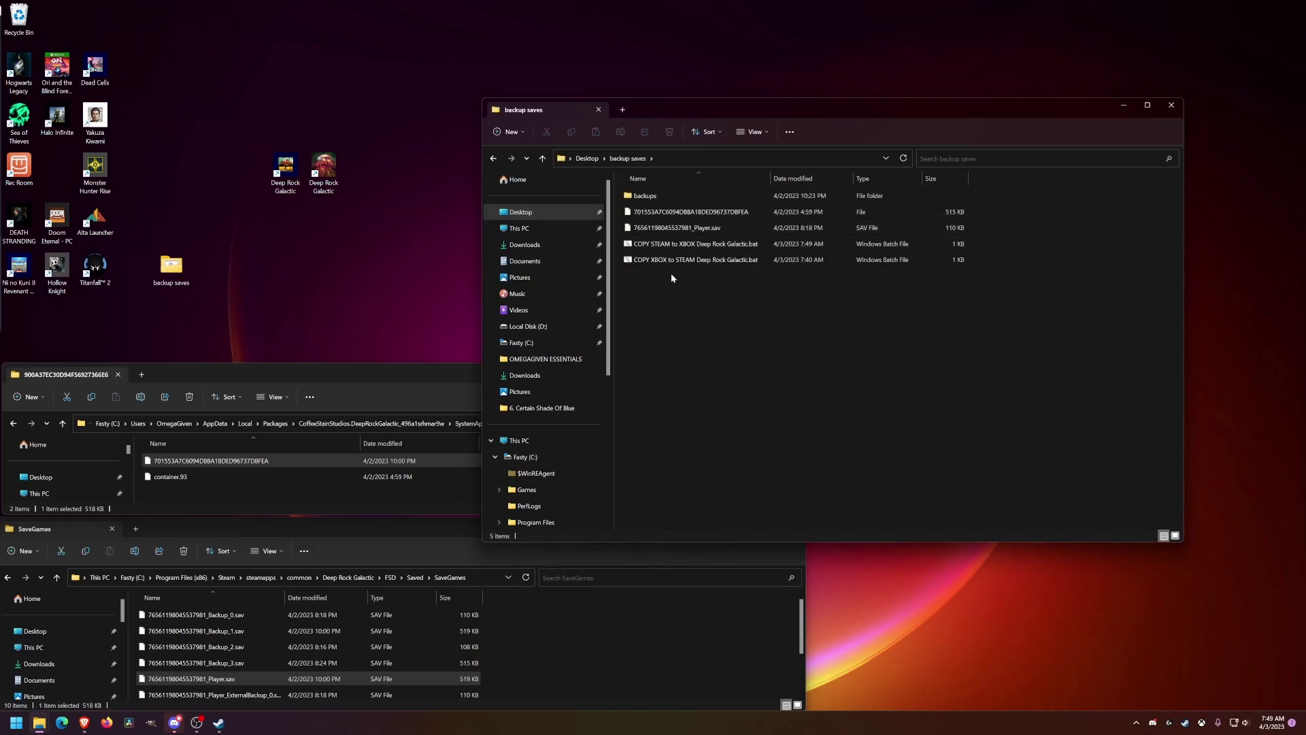
Step: Examine the COPY STEAM to XBOX and COPY XBOX to STEAM batch files in the backup saves folder
left_click_drag(673, 279, 642, 243)
left_click(676, 333)
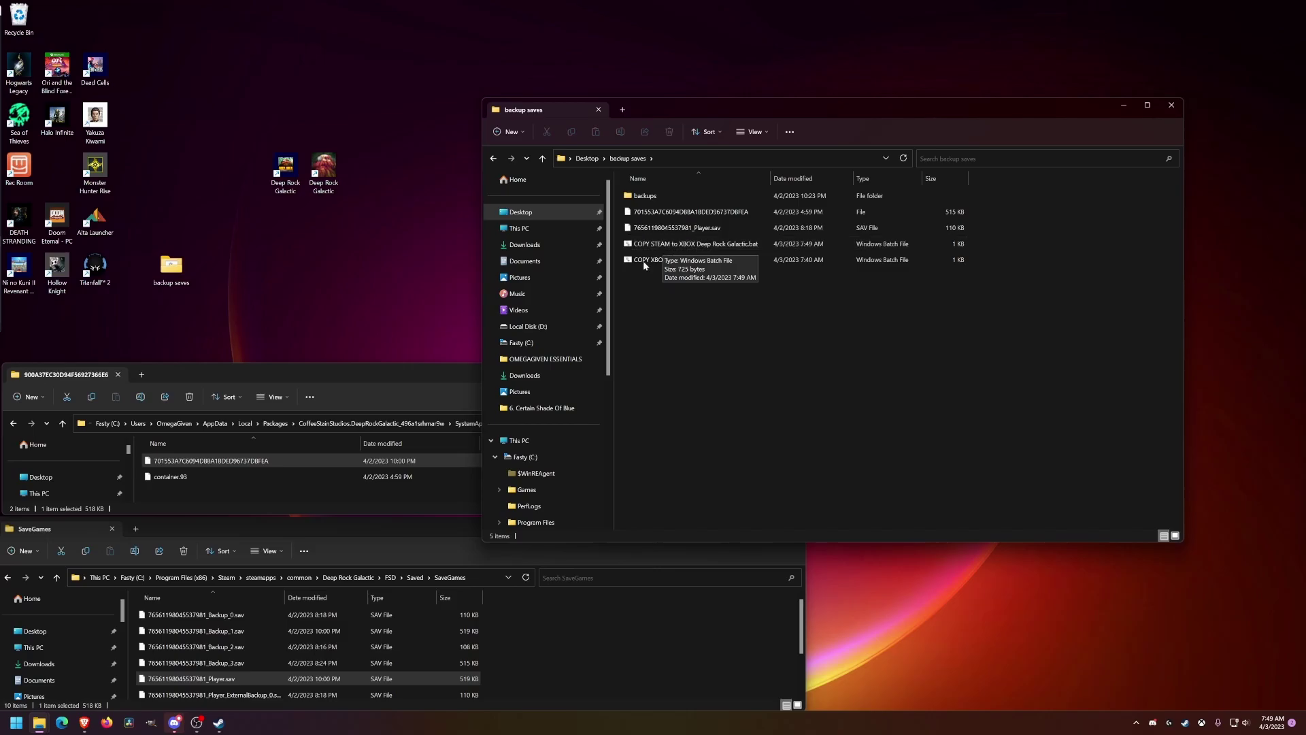
left_click(675, 246)
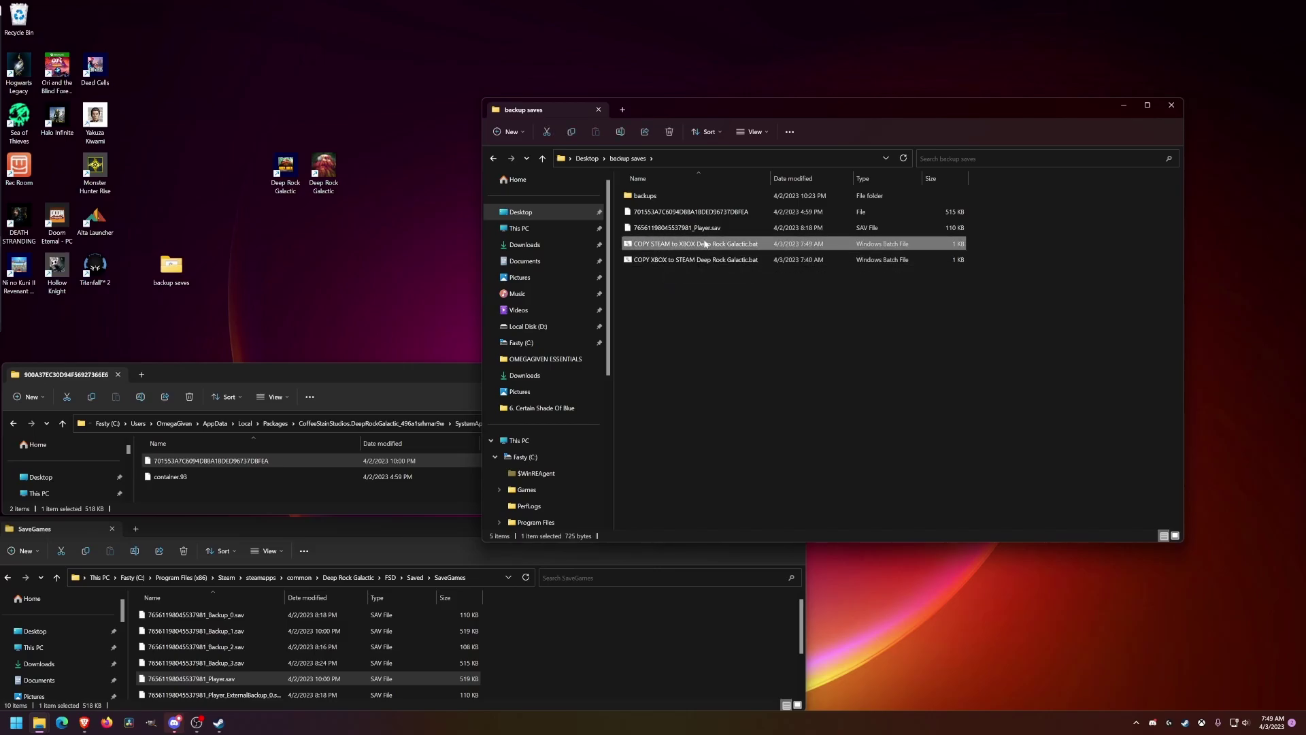
key("alt+Tab")
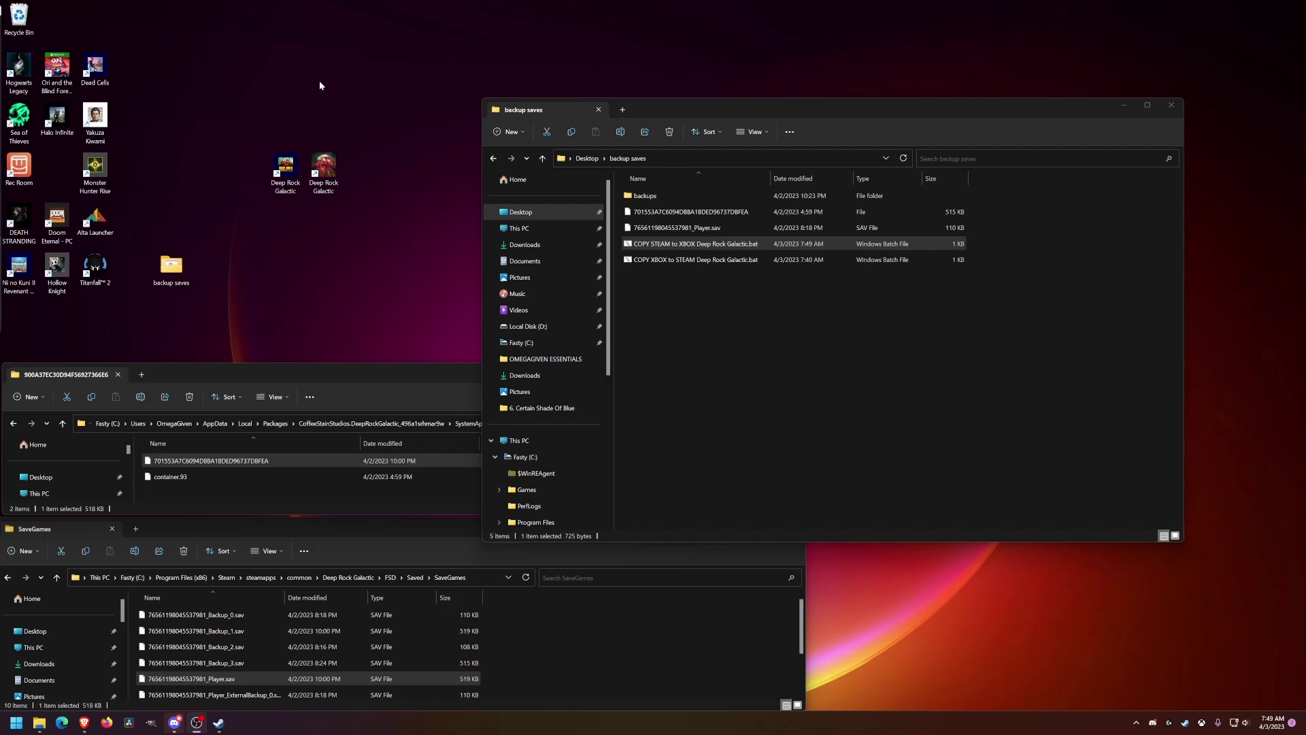
left_click(728, 366)
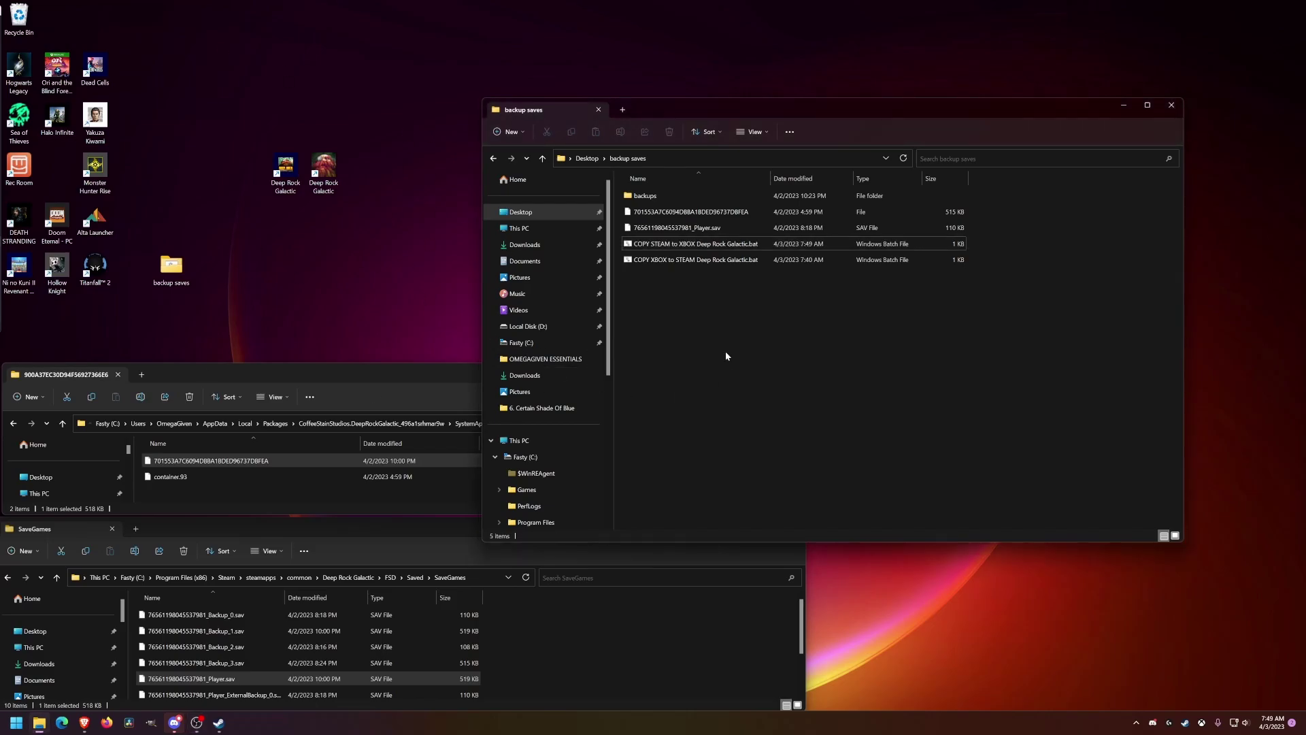
left_click(673, 244)
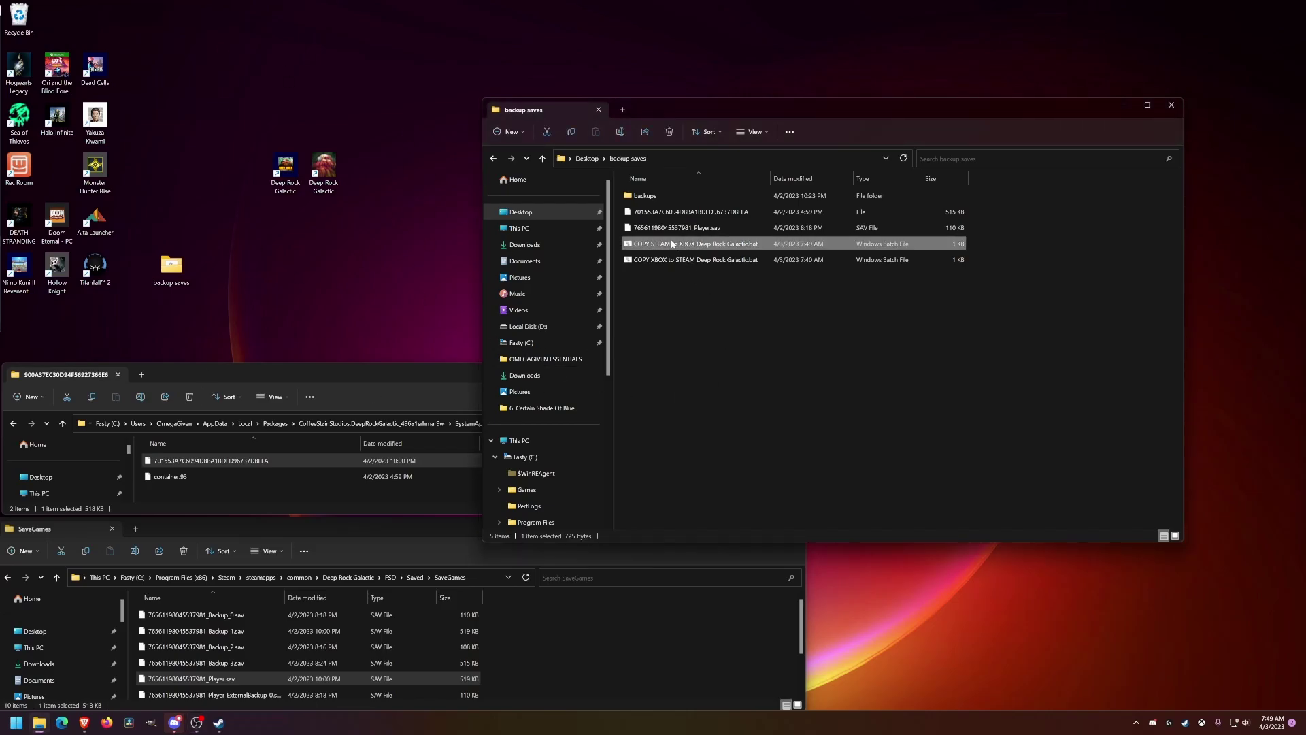
left_click(654, 283)
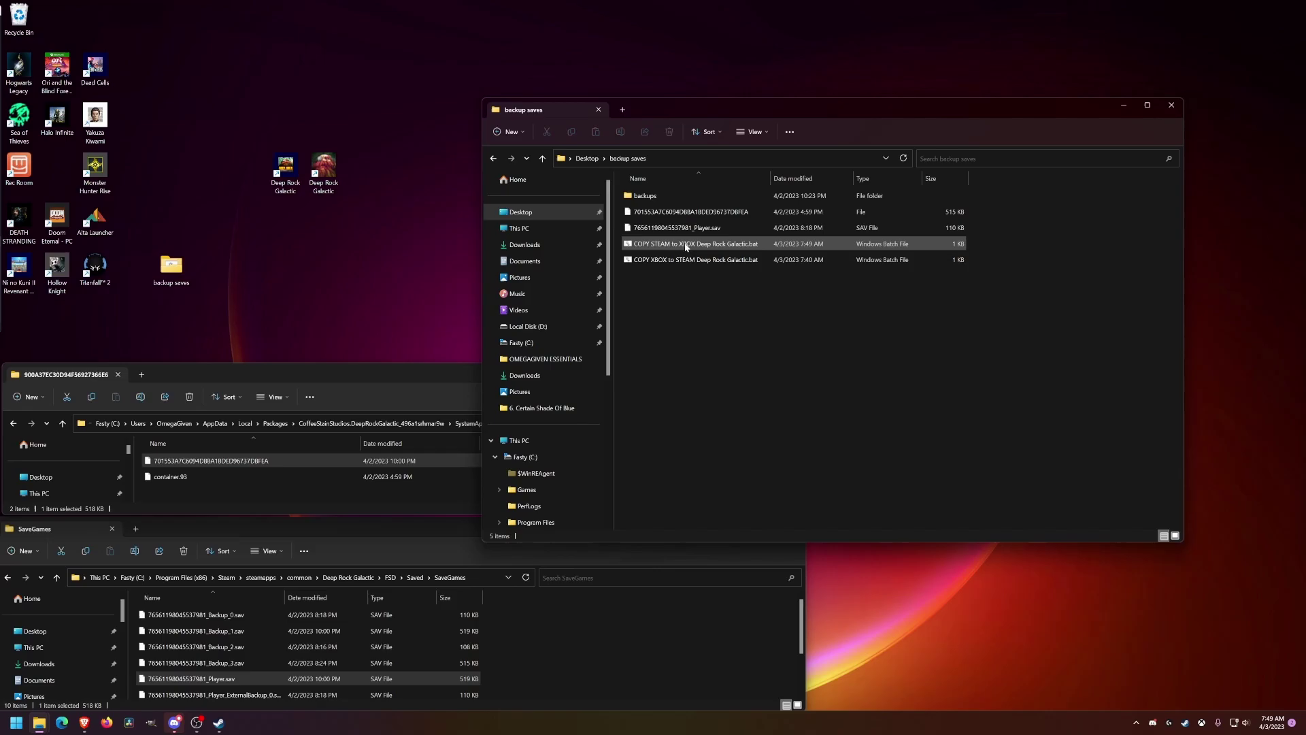
left_click_drag(704, 294, 650, 247)
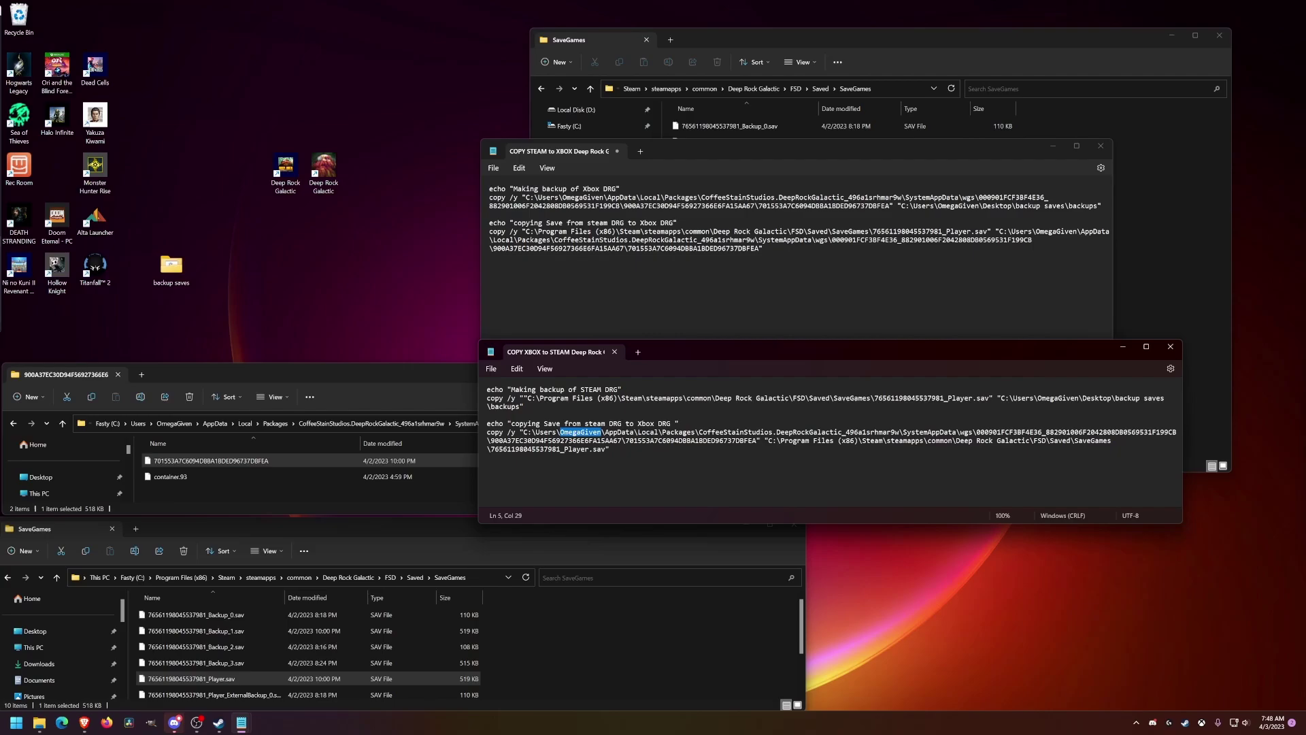
Step: Examine the Xbox-to-Steam script's overall structure, comparing its copy section with the backup section above it
key("ctrl+a")
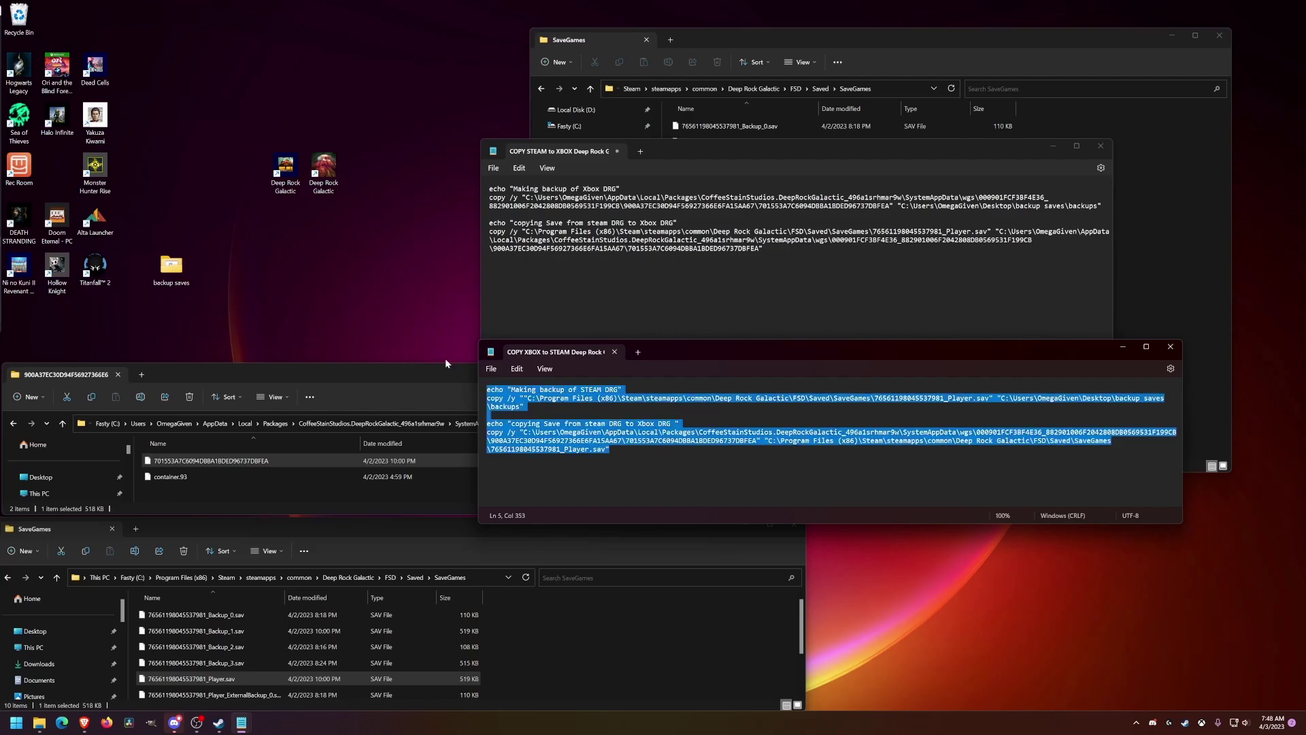
left_click(610, 449)
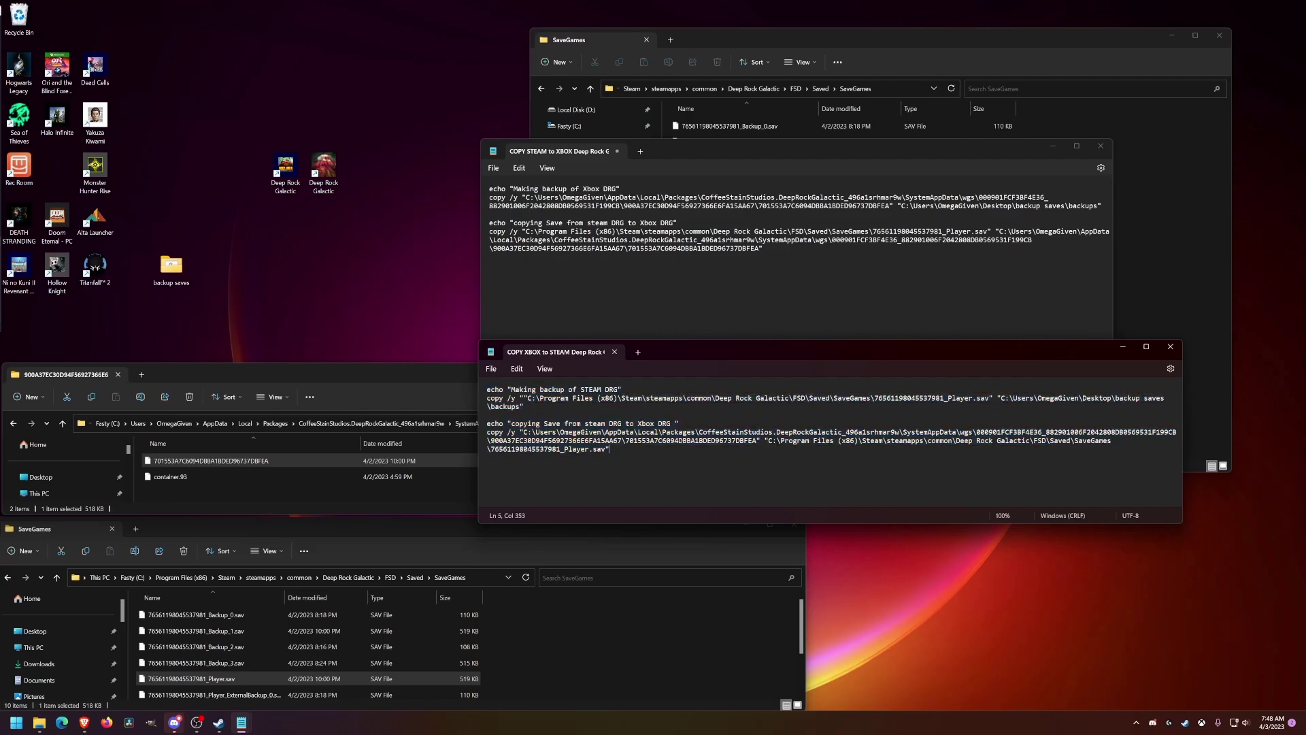
left_click_drag(609, 449, 362, 304)
left_click(609, 449)
left_click_drag(610, 449, 485, 422)
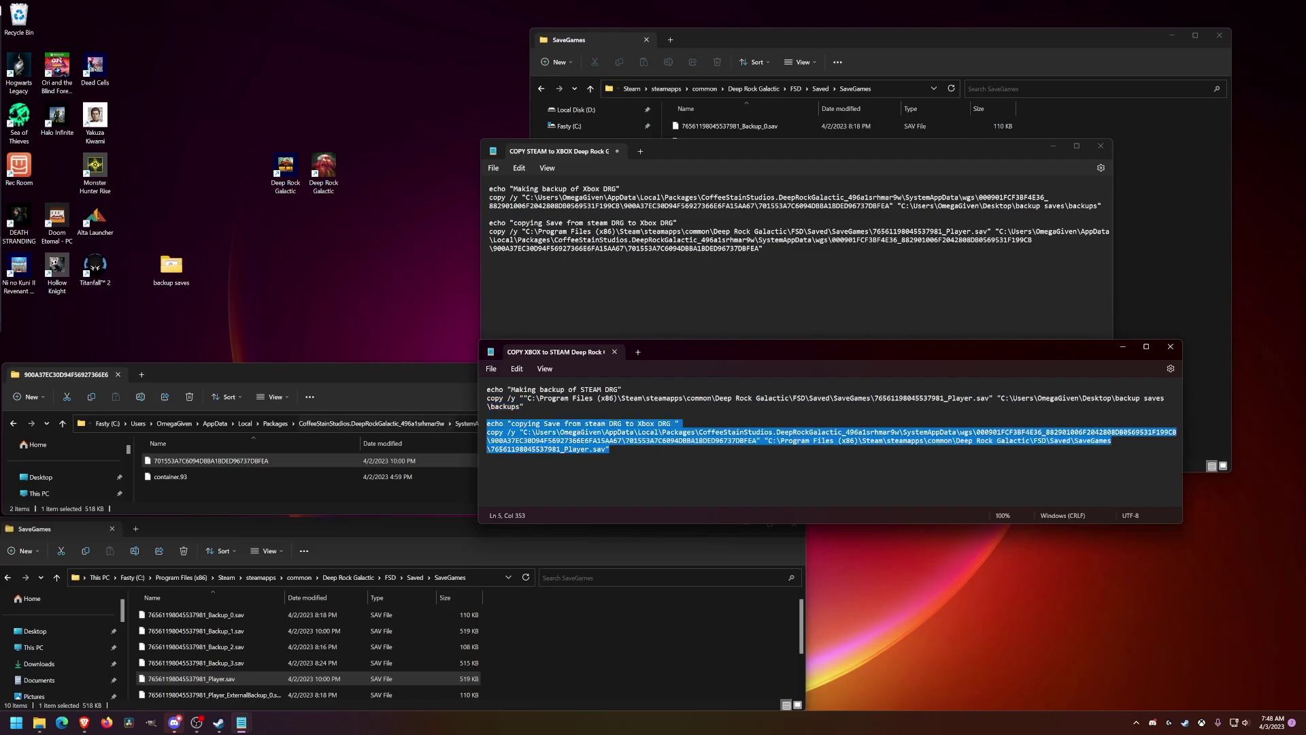
key("shift+Up")
key("shift+Up")
left_click(487, 414)
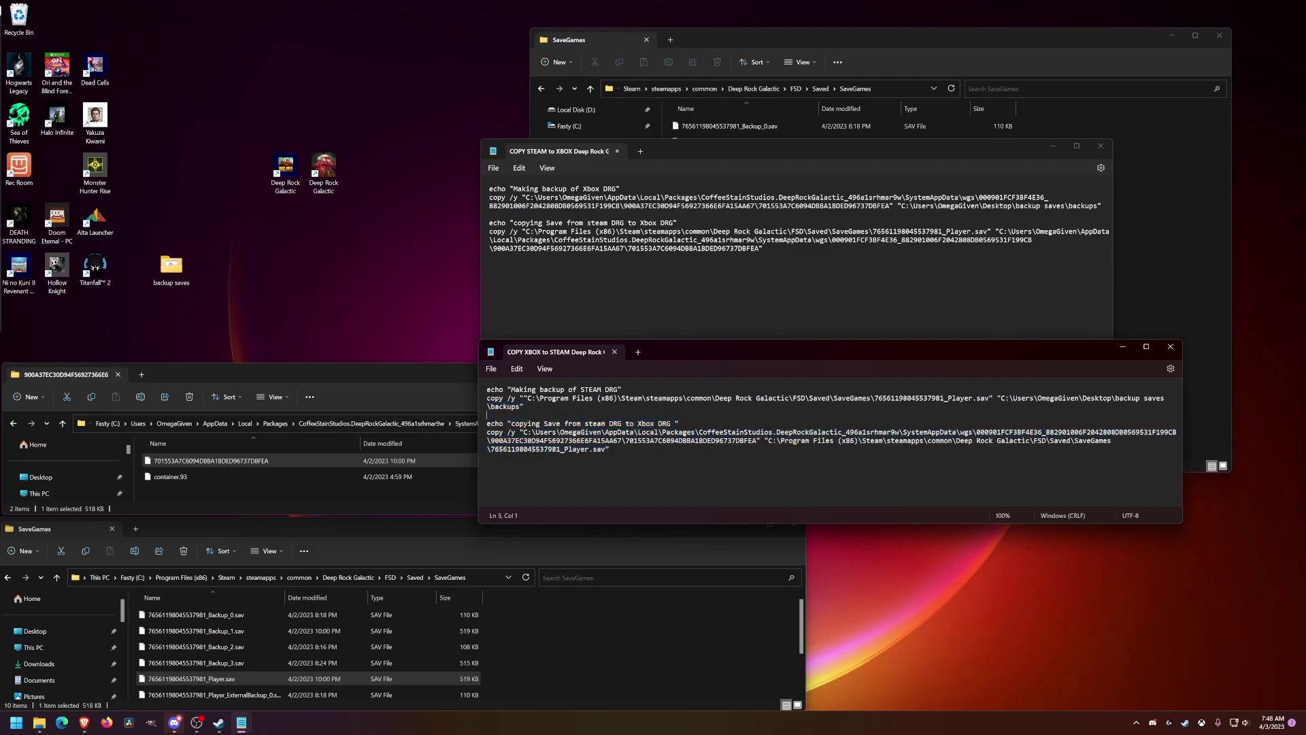
left_click_drag(487, 414, 487, 389)
left_click(526, 394)
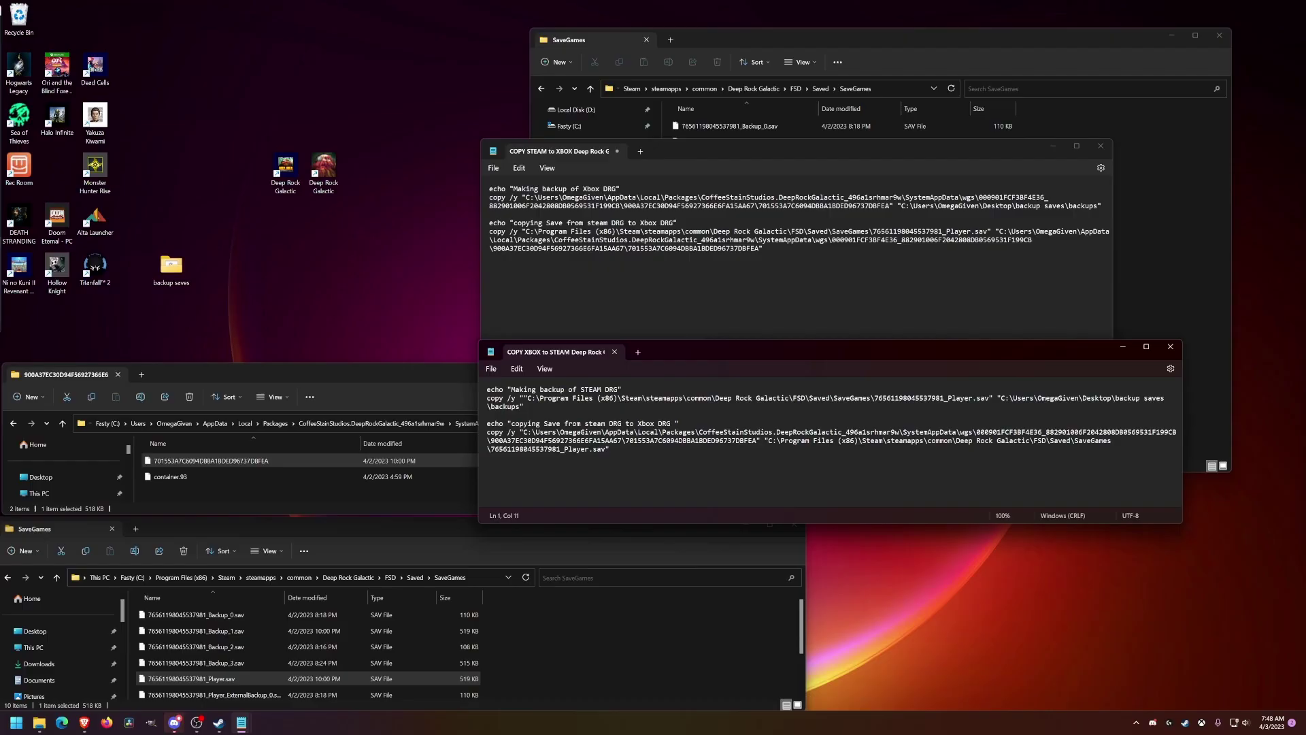